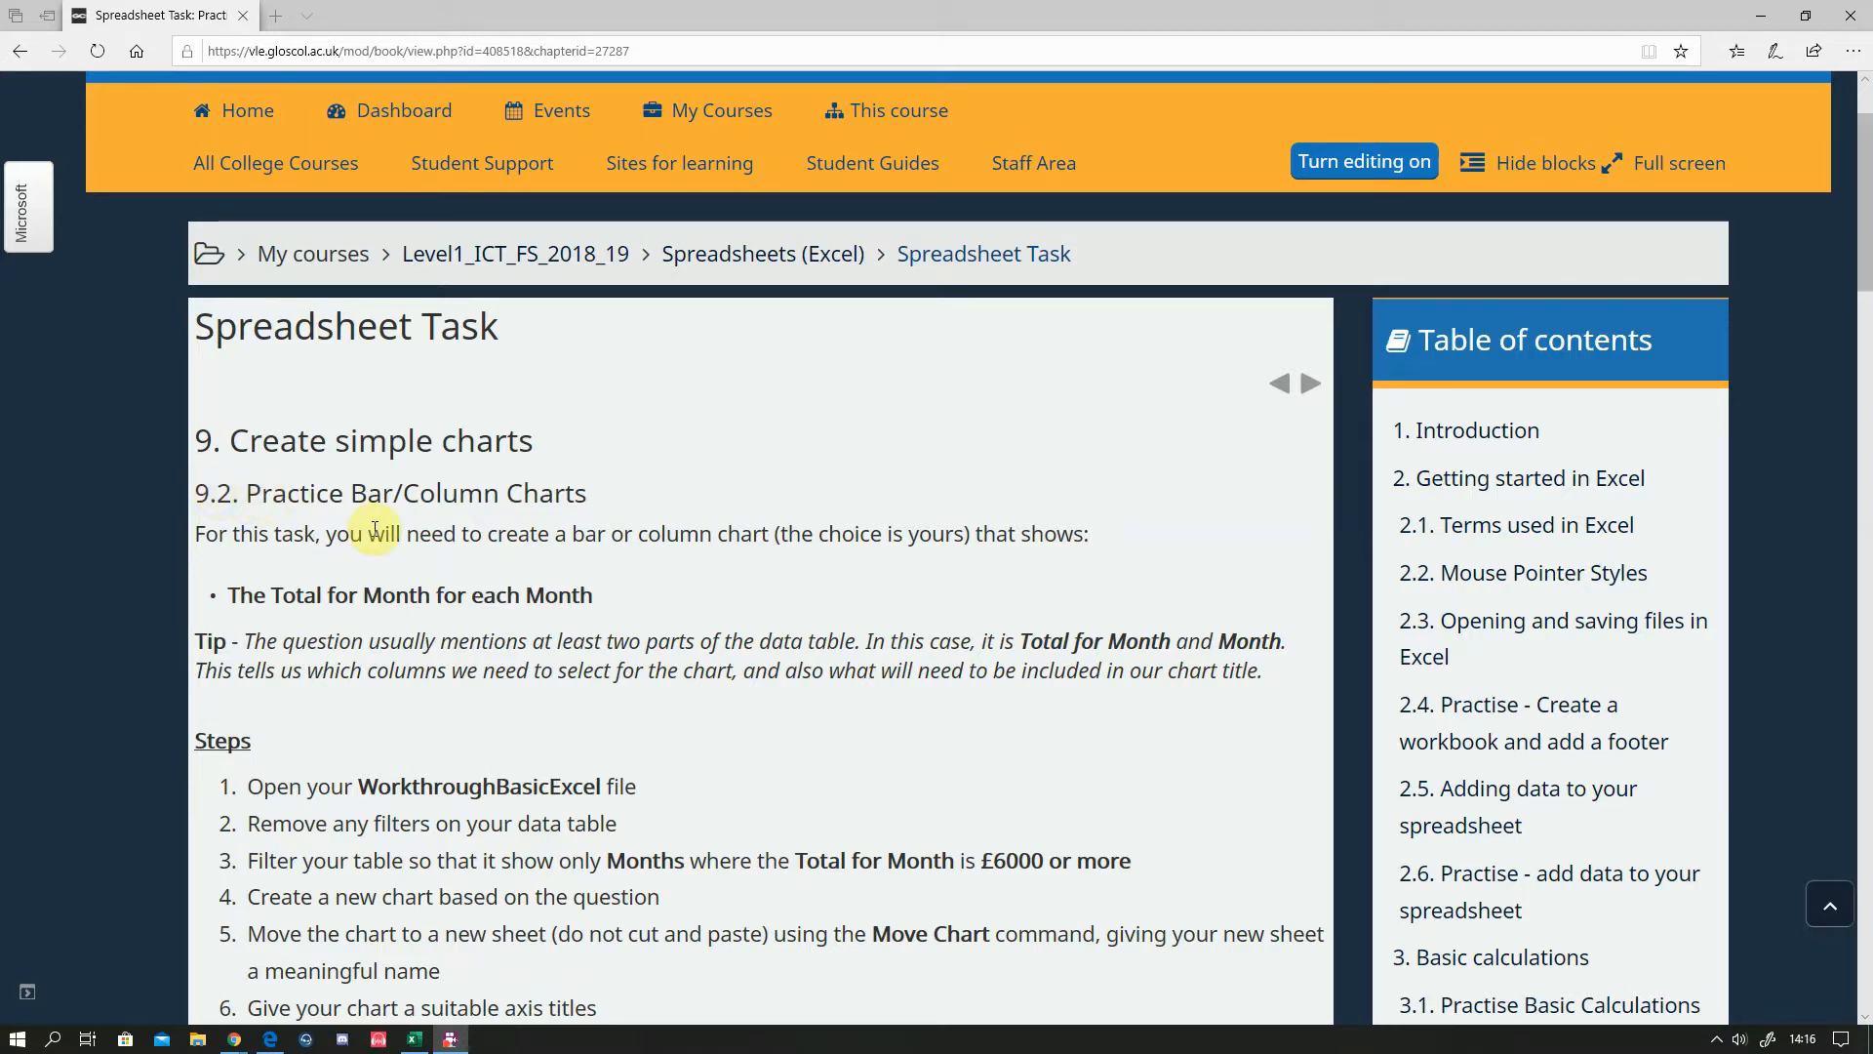
# Read the bar/column chart task's question and steps, and switch to the Excel workbook
pyautogui.scroll(-3, 375, 528)
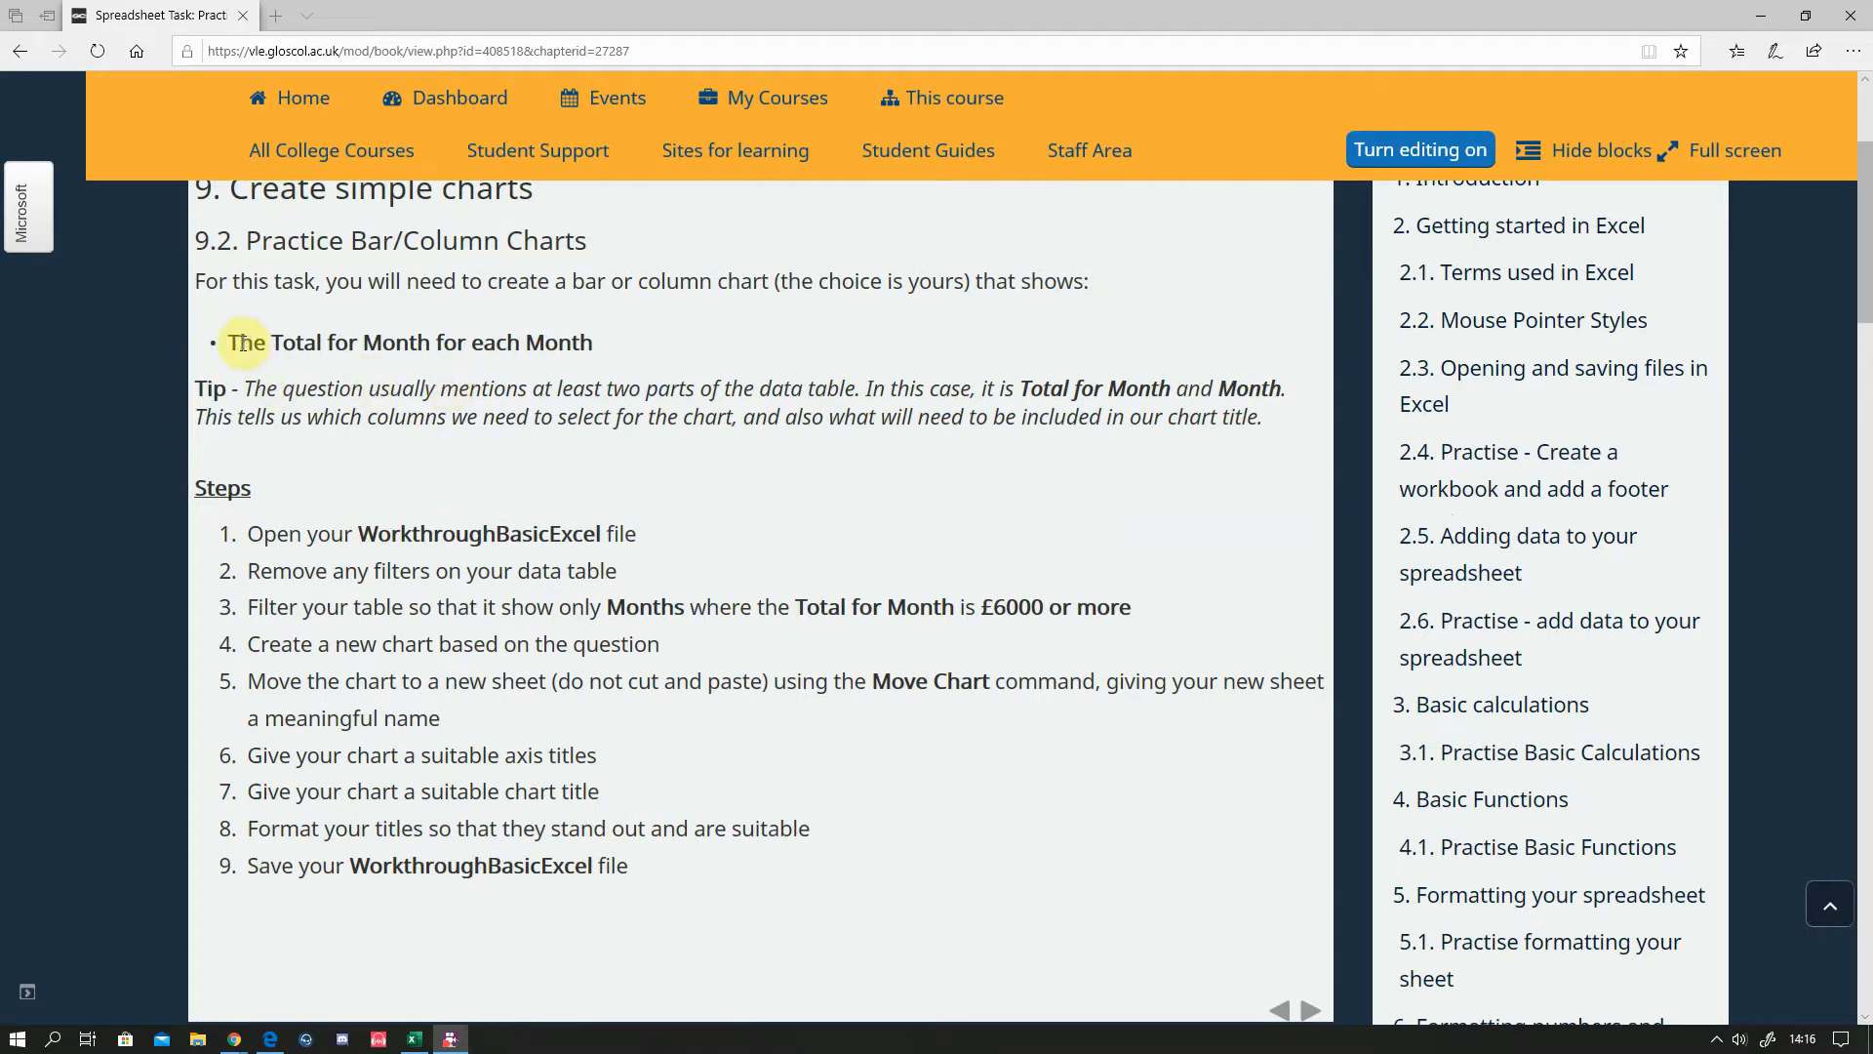
pyautogui.moveTo(230, 342); pyautogui.dragTo(595, 345)
pyautogui.click(292, 351)
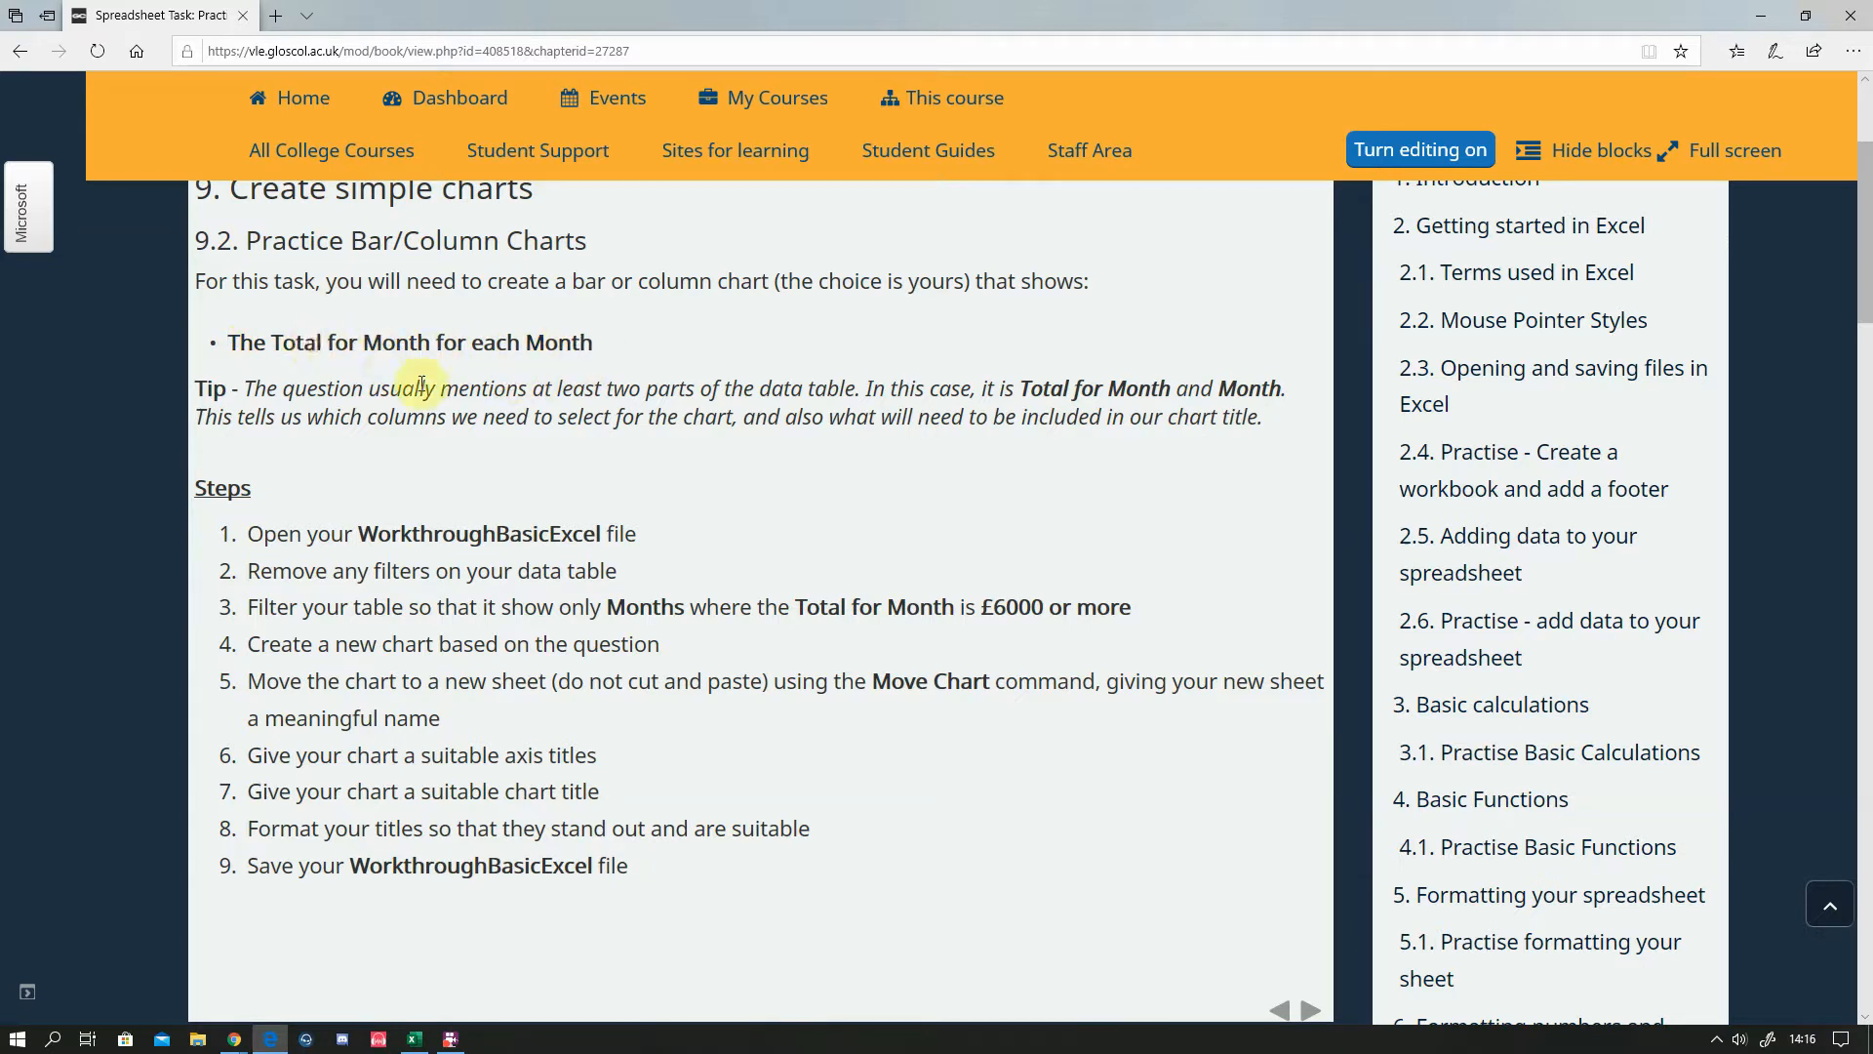
pyautogui.moveTo(277, 343); pyautogui.dragTo(595, 343)
pyautogui.click(754, 388)
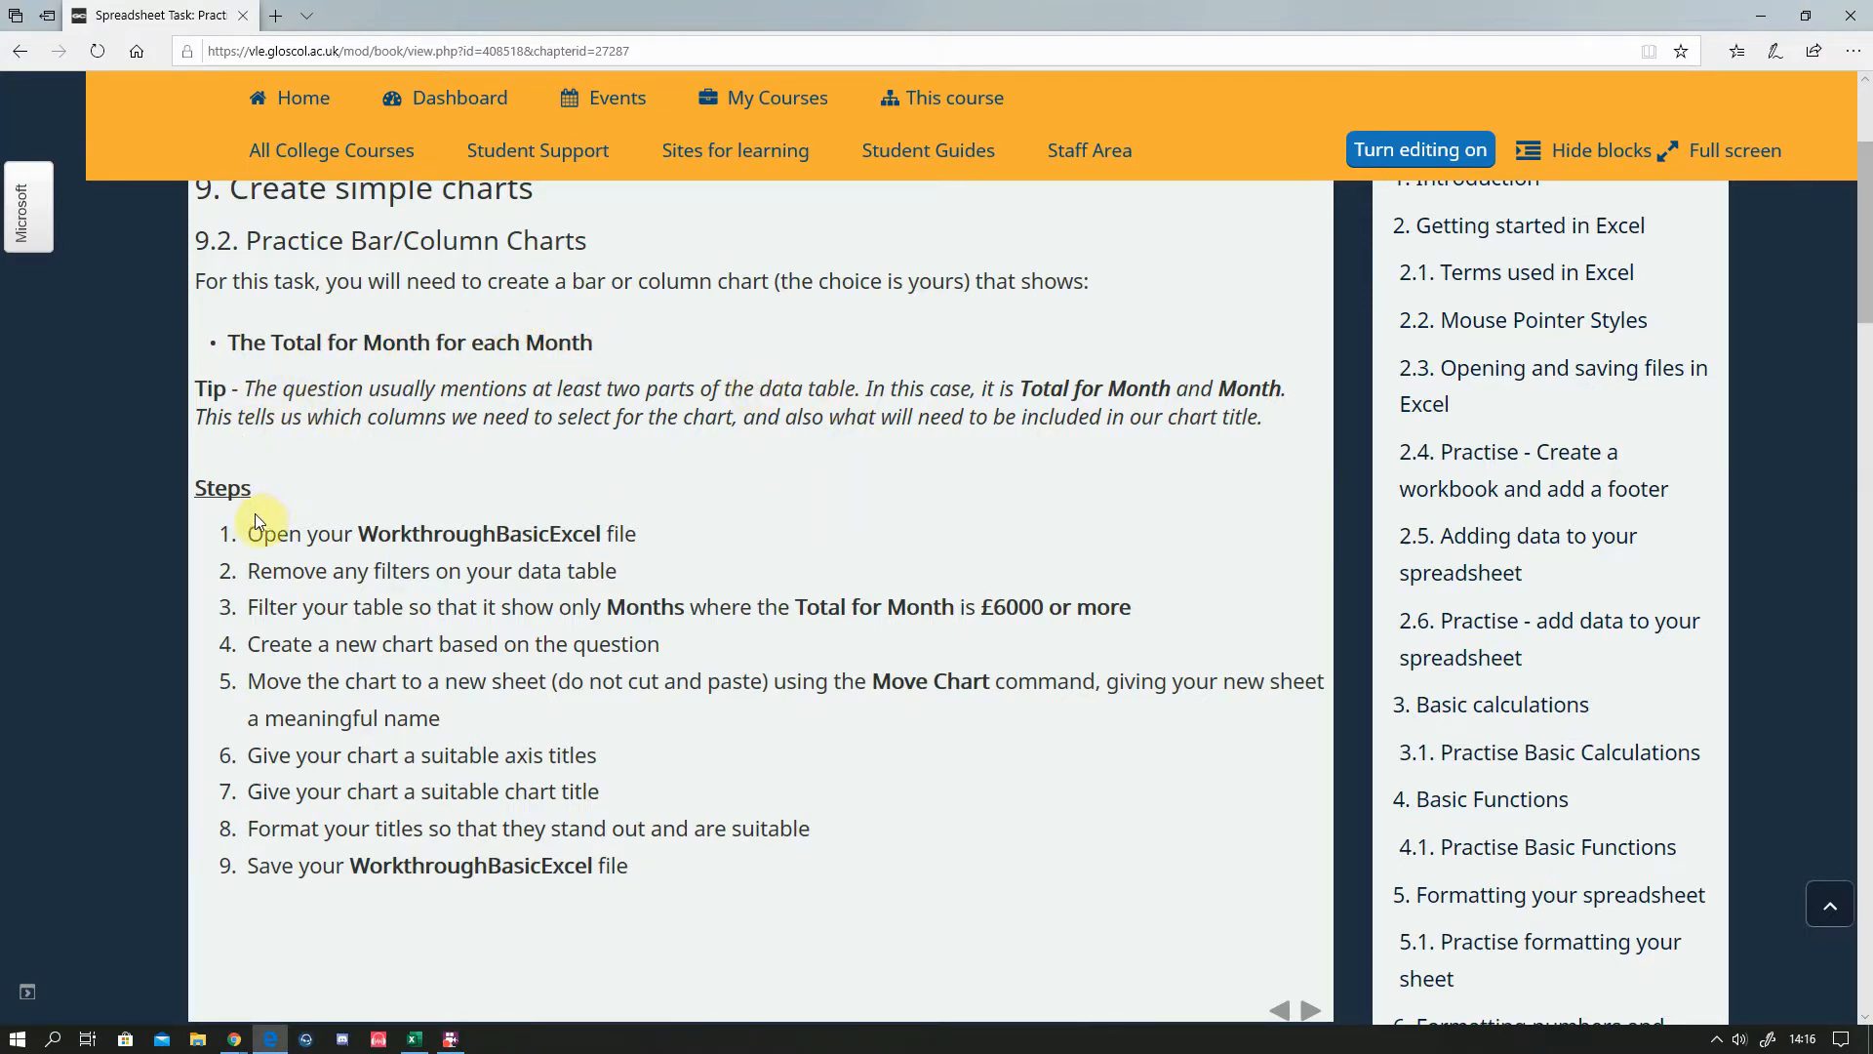
pyautogui.click(414, 1040)
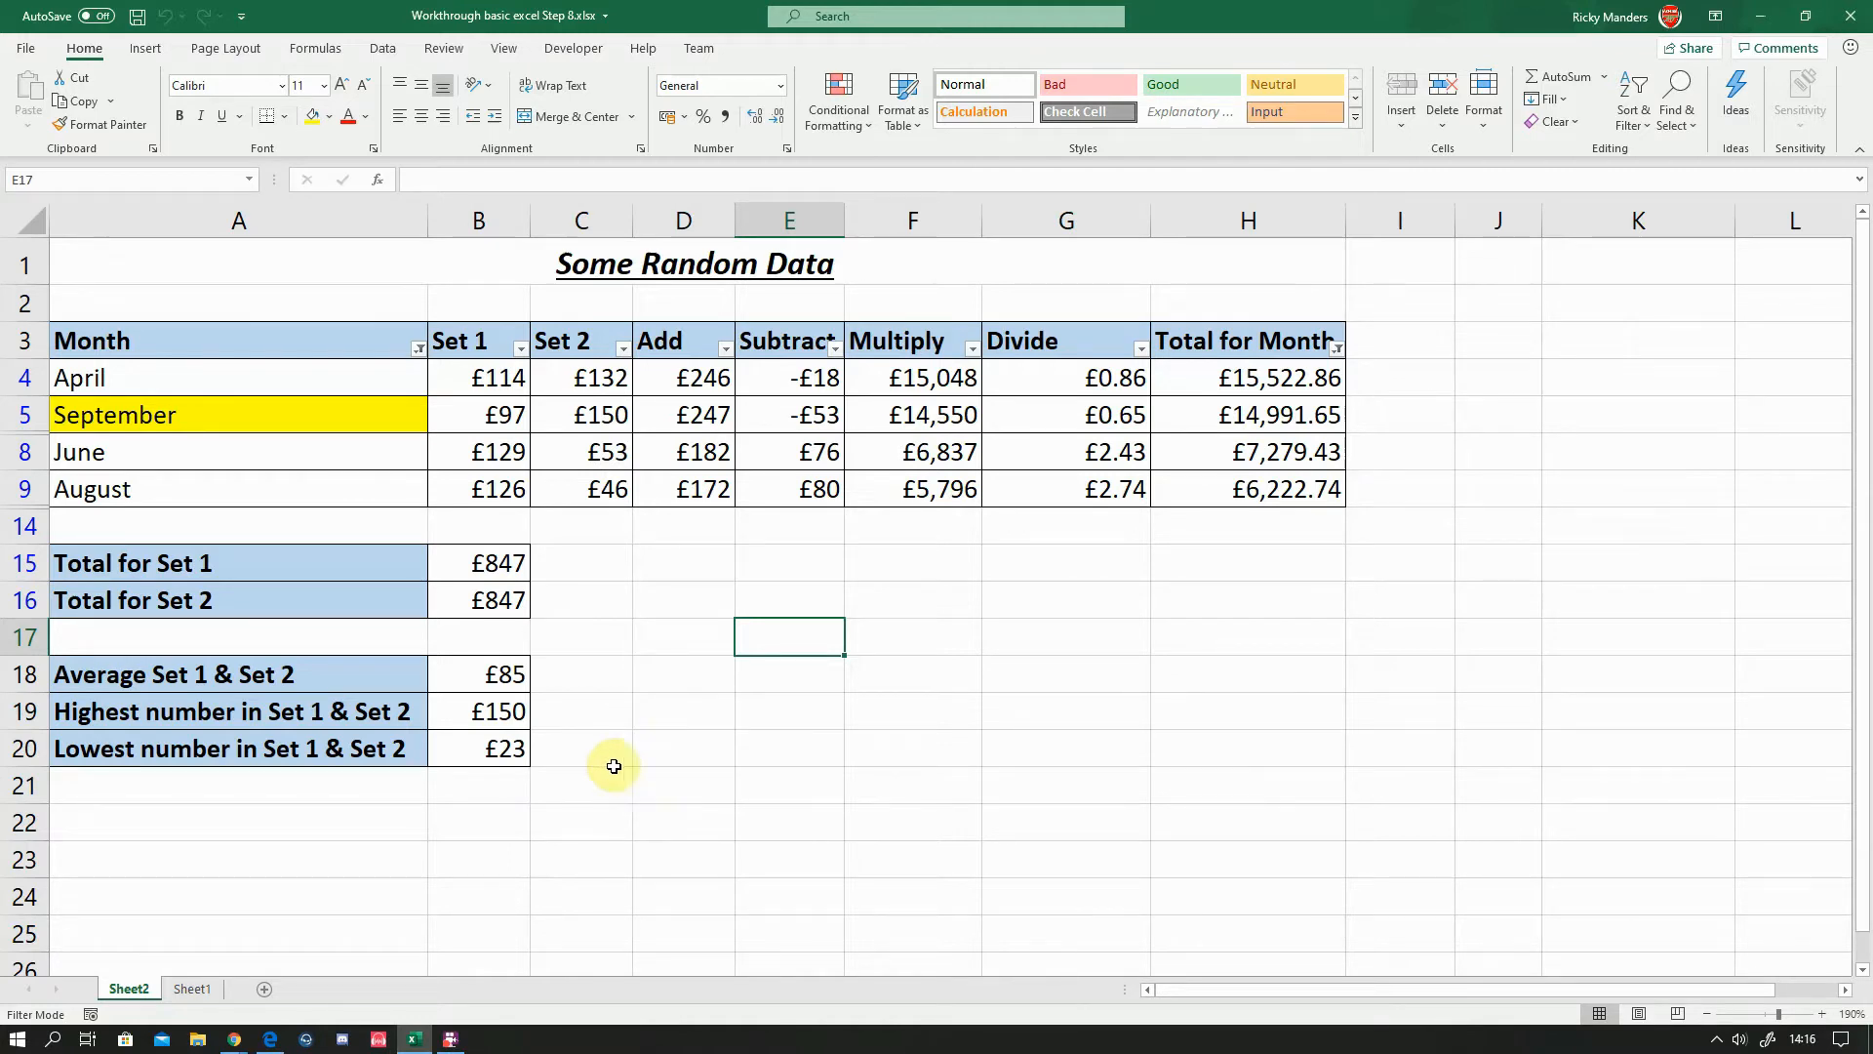
pyautogui.click(417, 348)
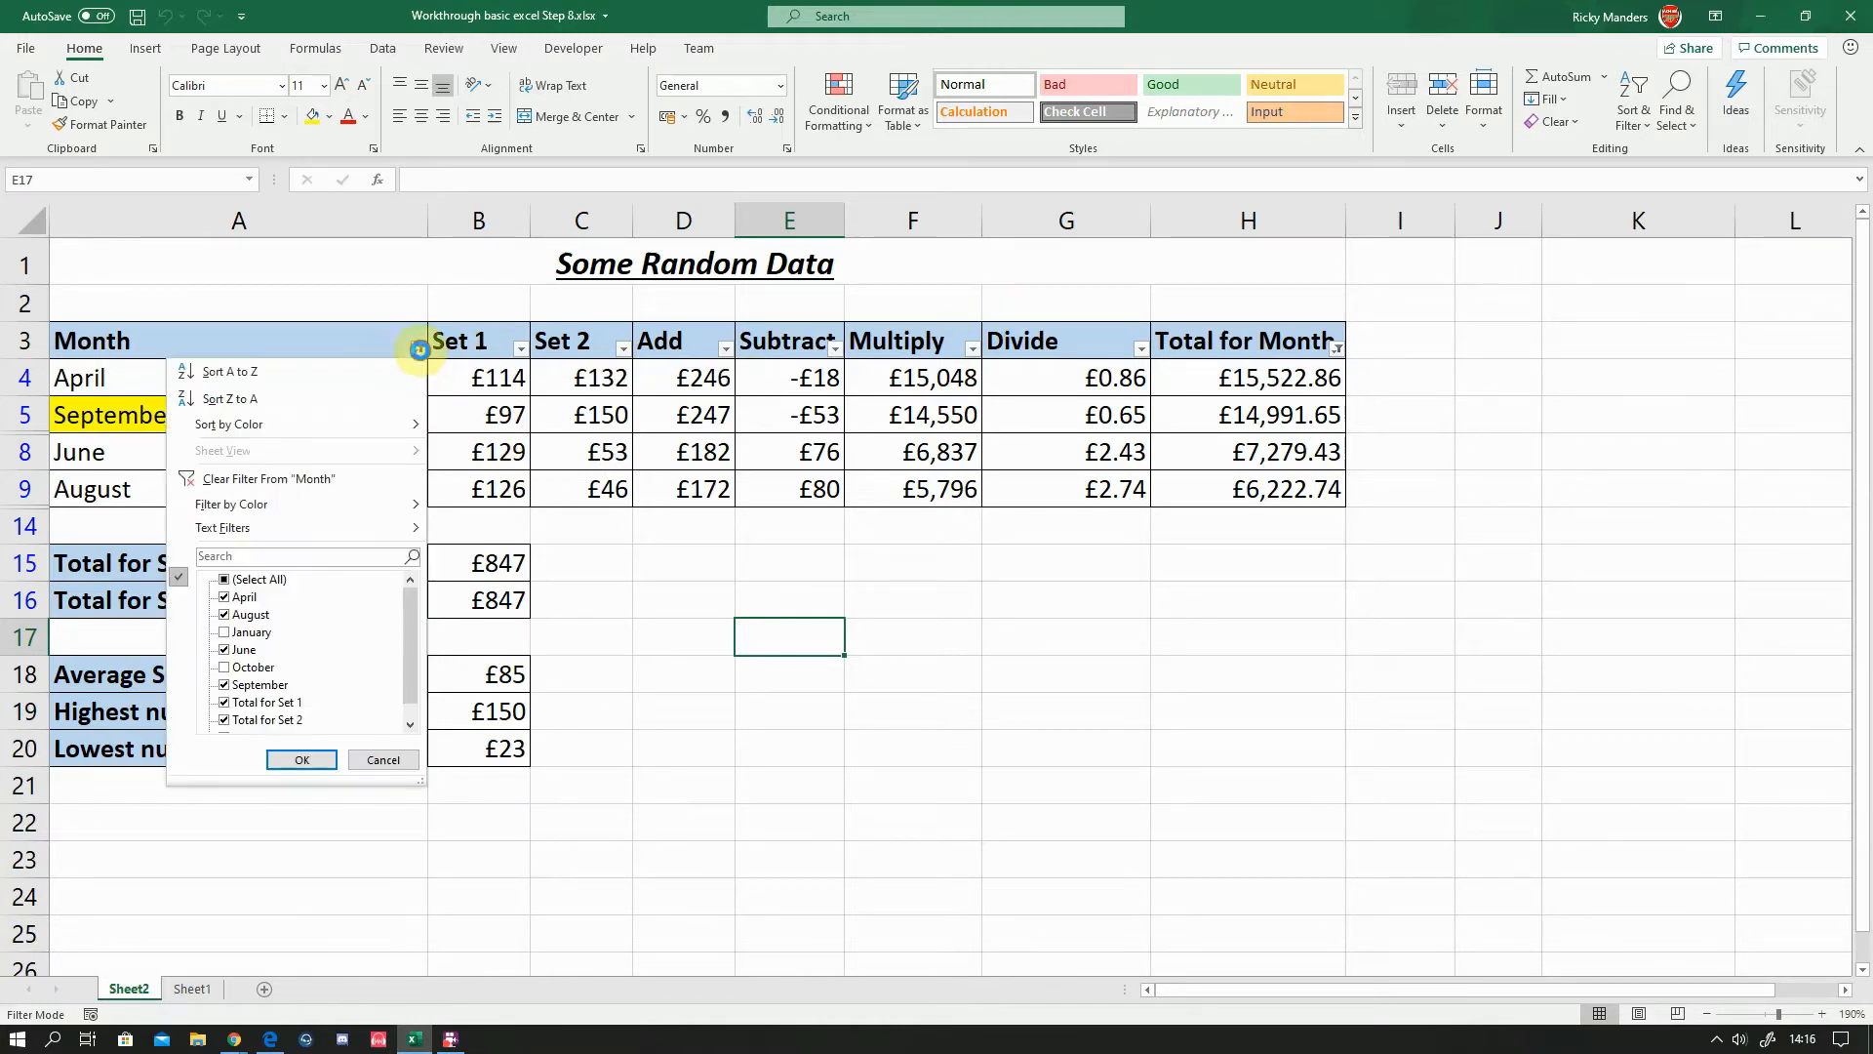
pyautogui.click(277, 484)
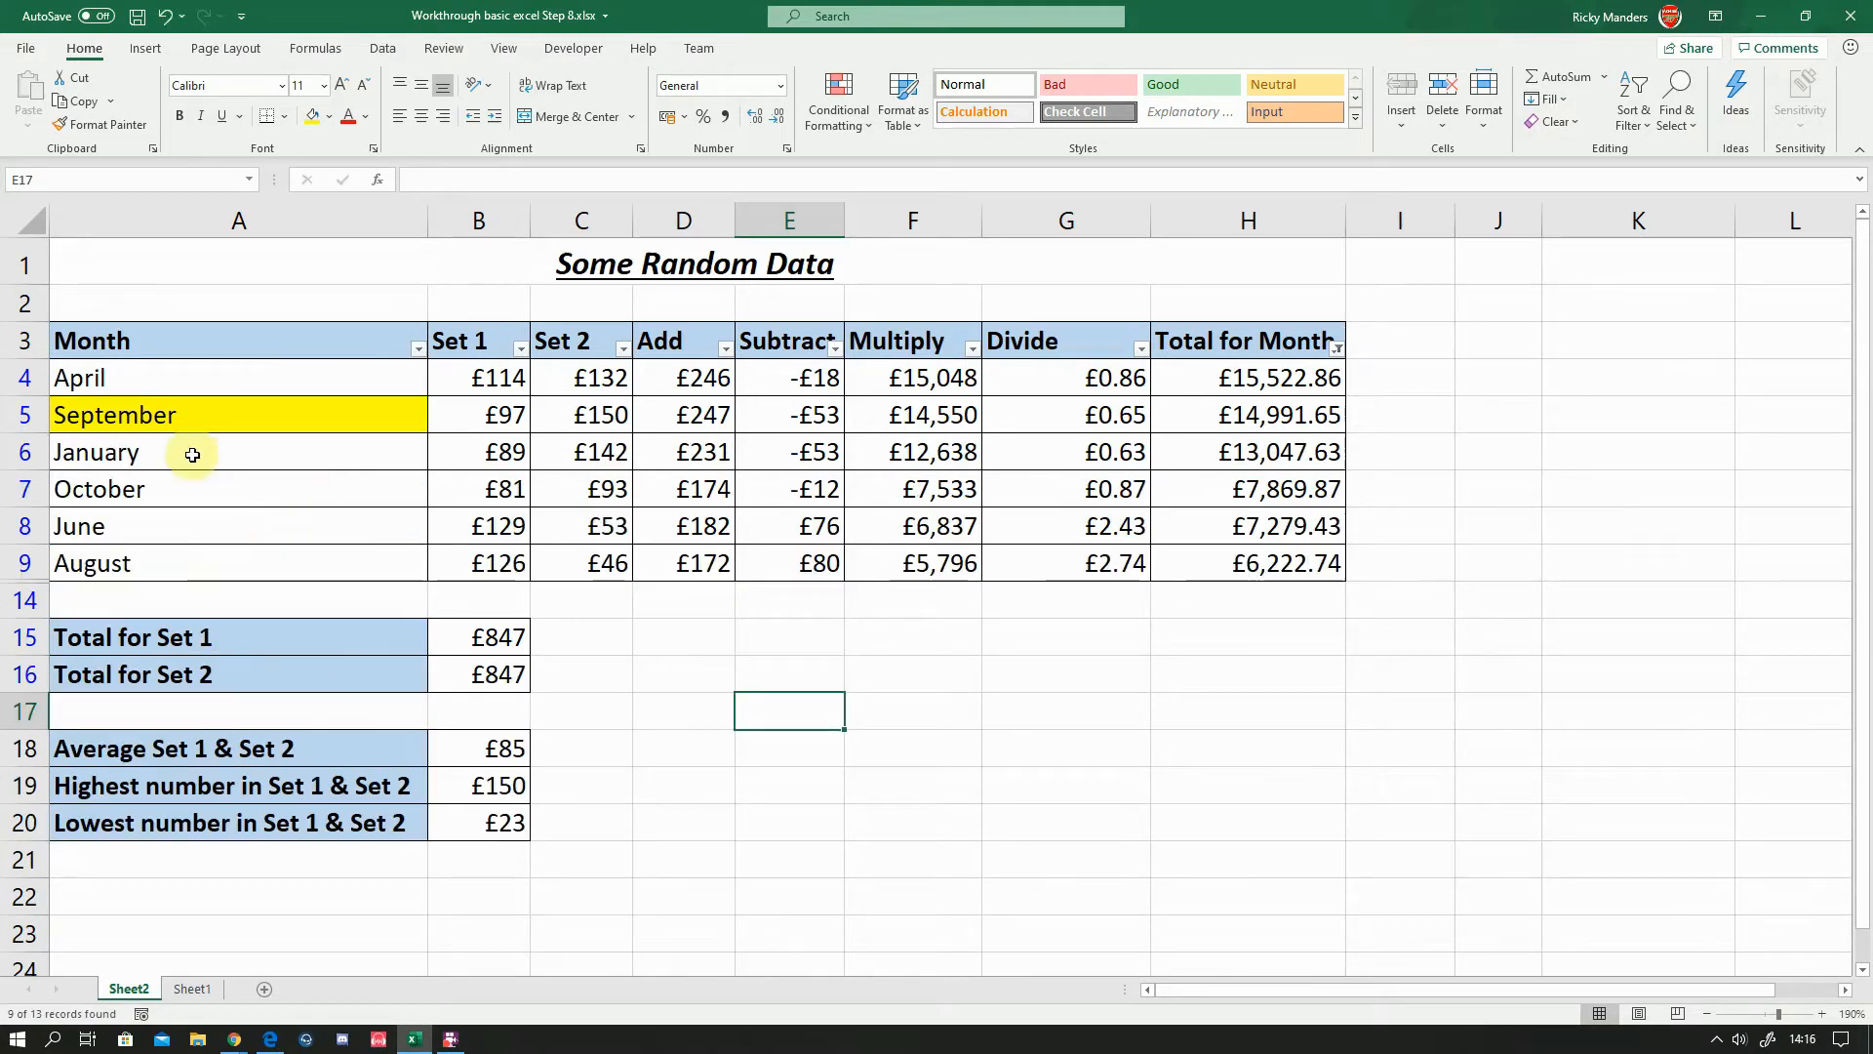
pyautogui.click(168, 16)
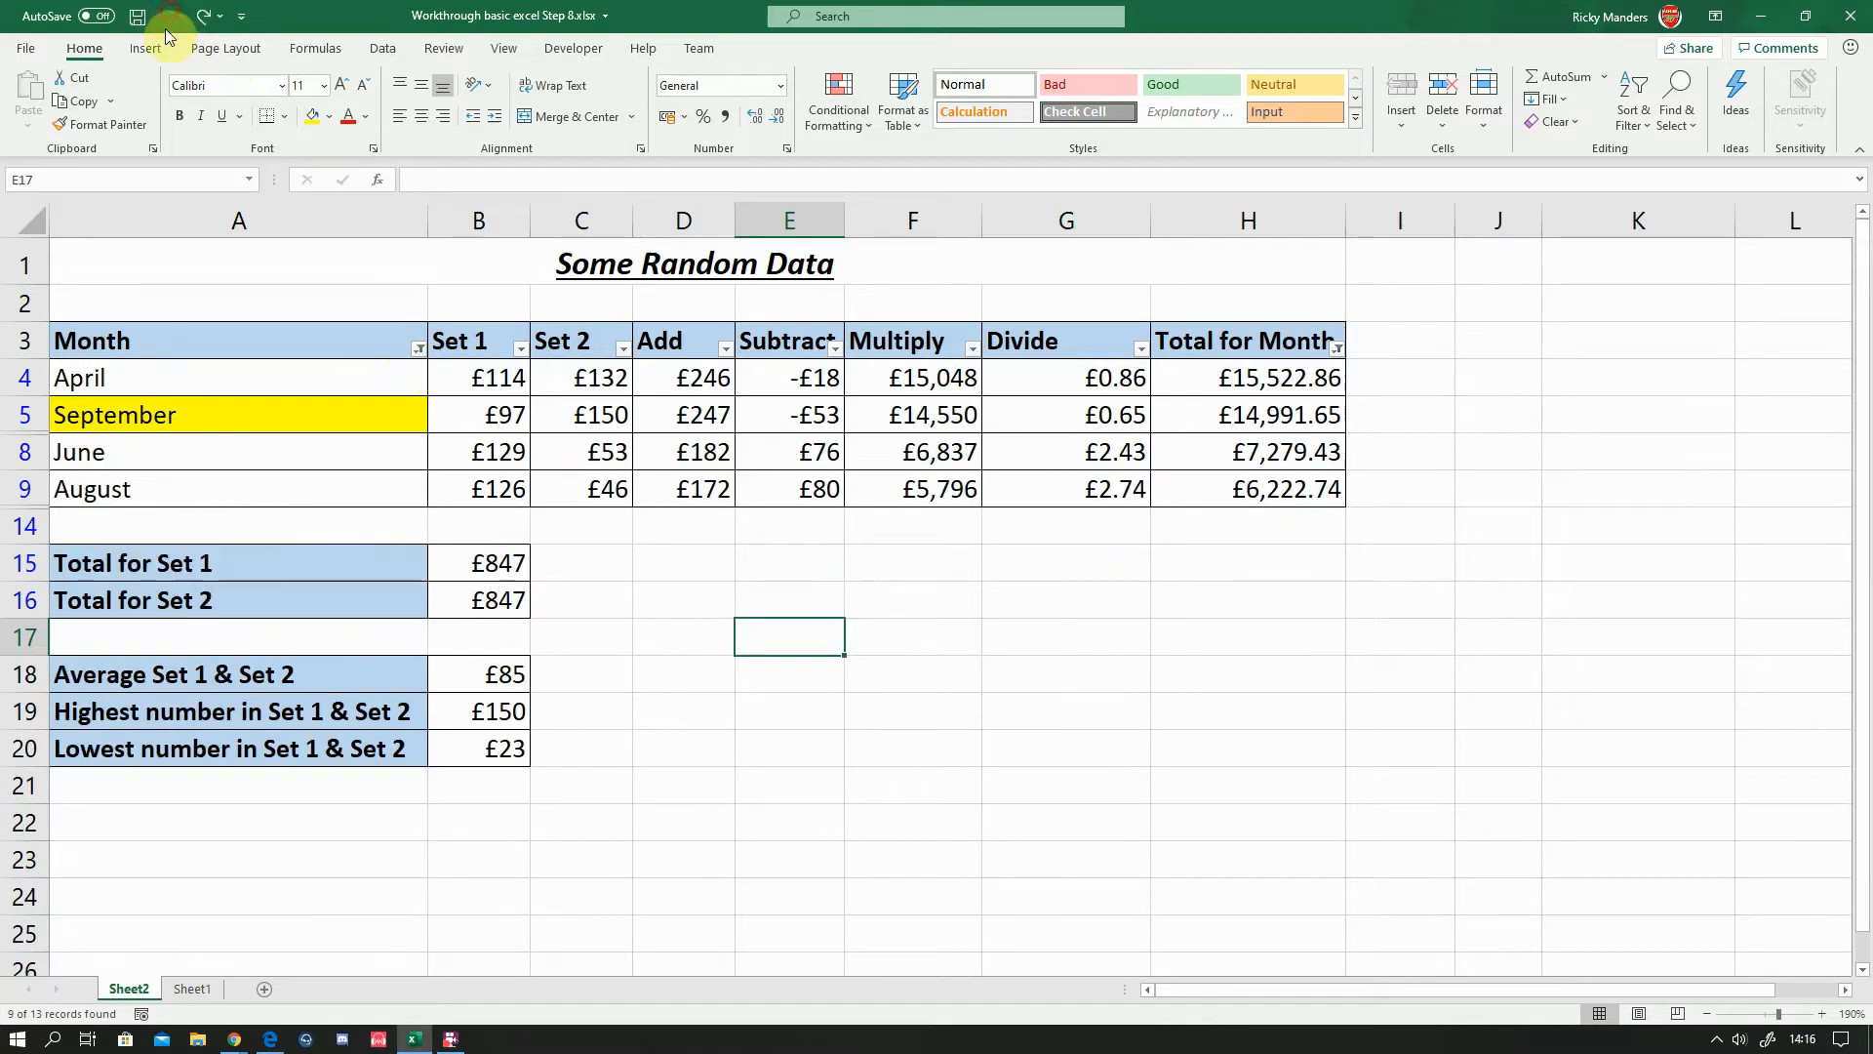
# Clear all filters from the data table, and filter Total for Month to exclude £933.64, £1,958.30, £5,047.50 and £5,794.52
pyautogui.click(1656, 128)
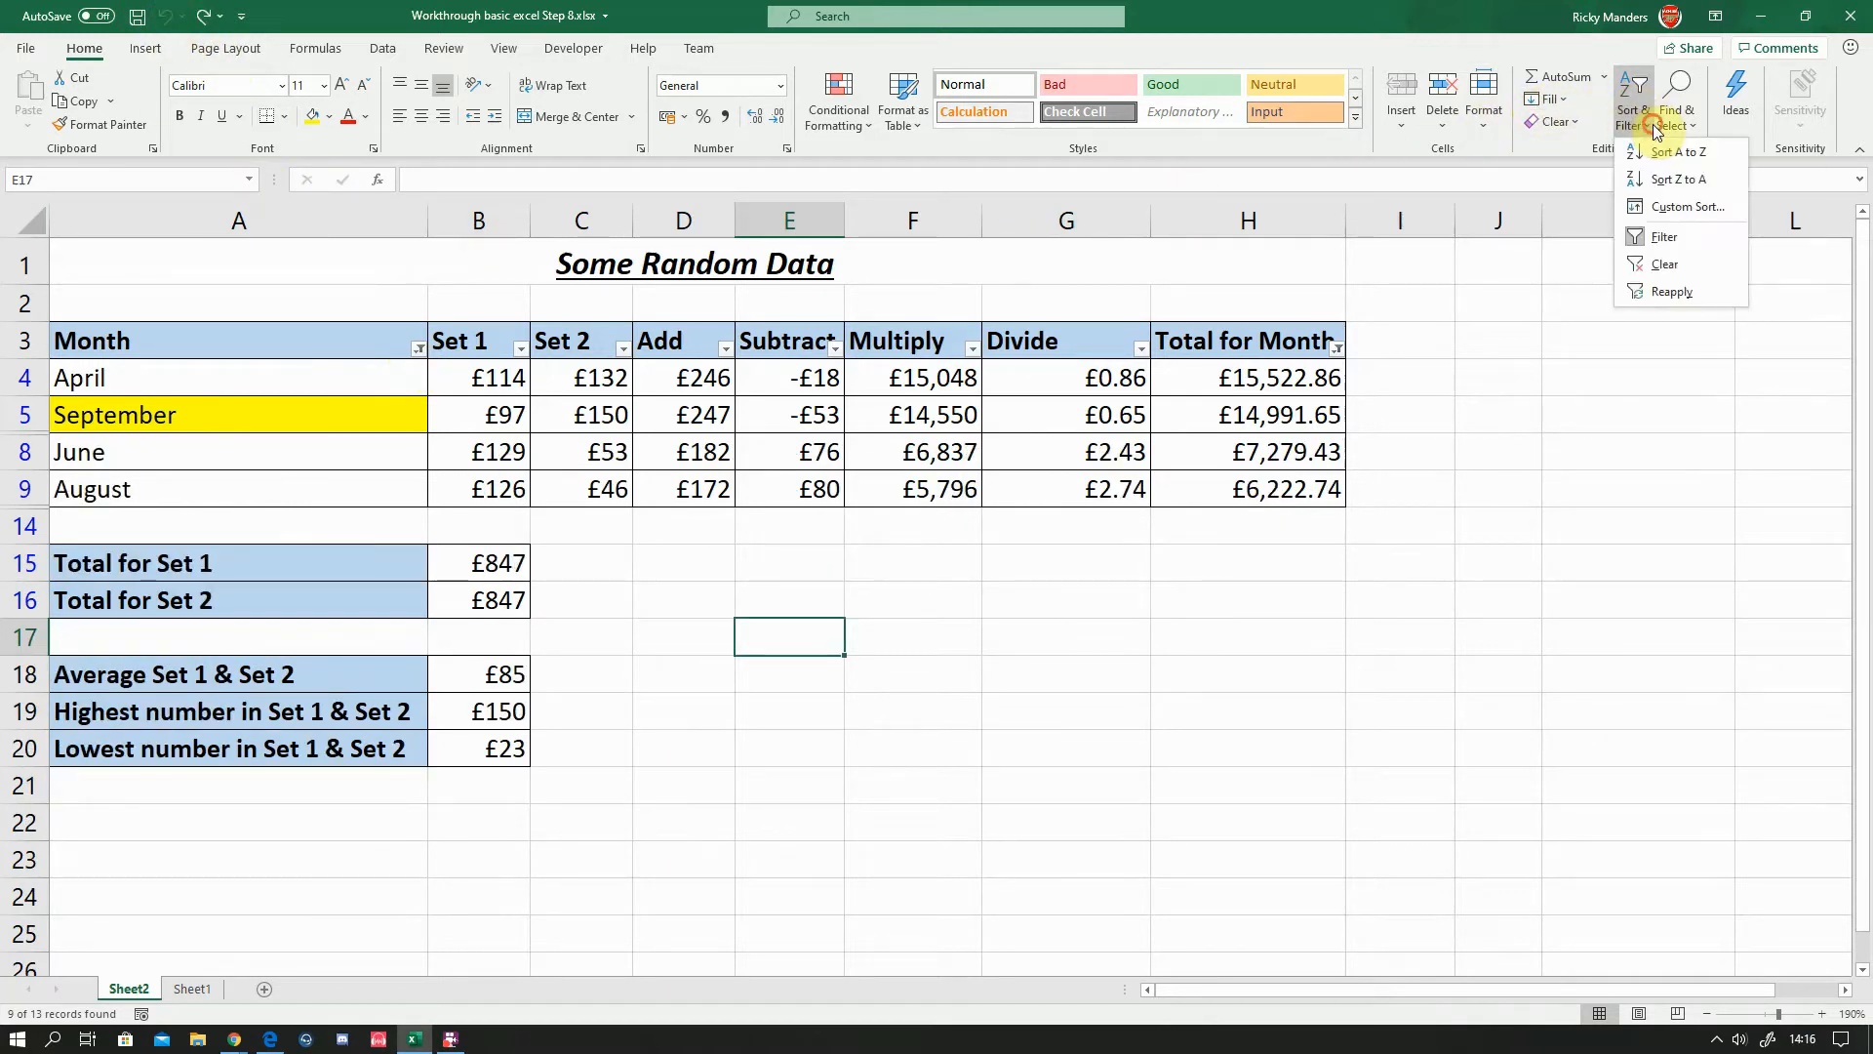
pyautogui.click(1651, 270)
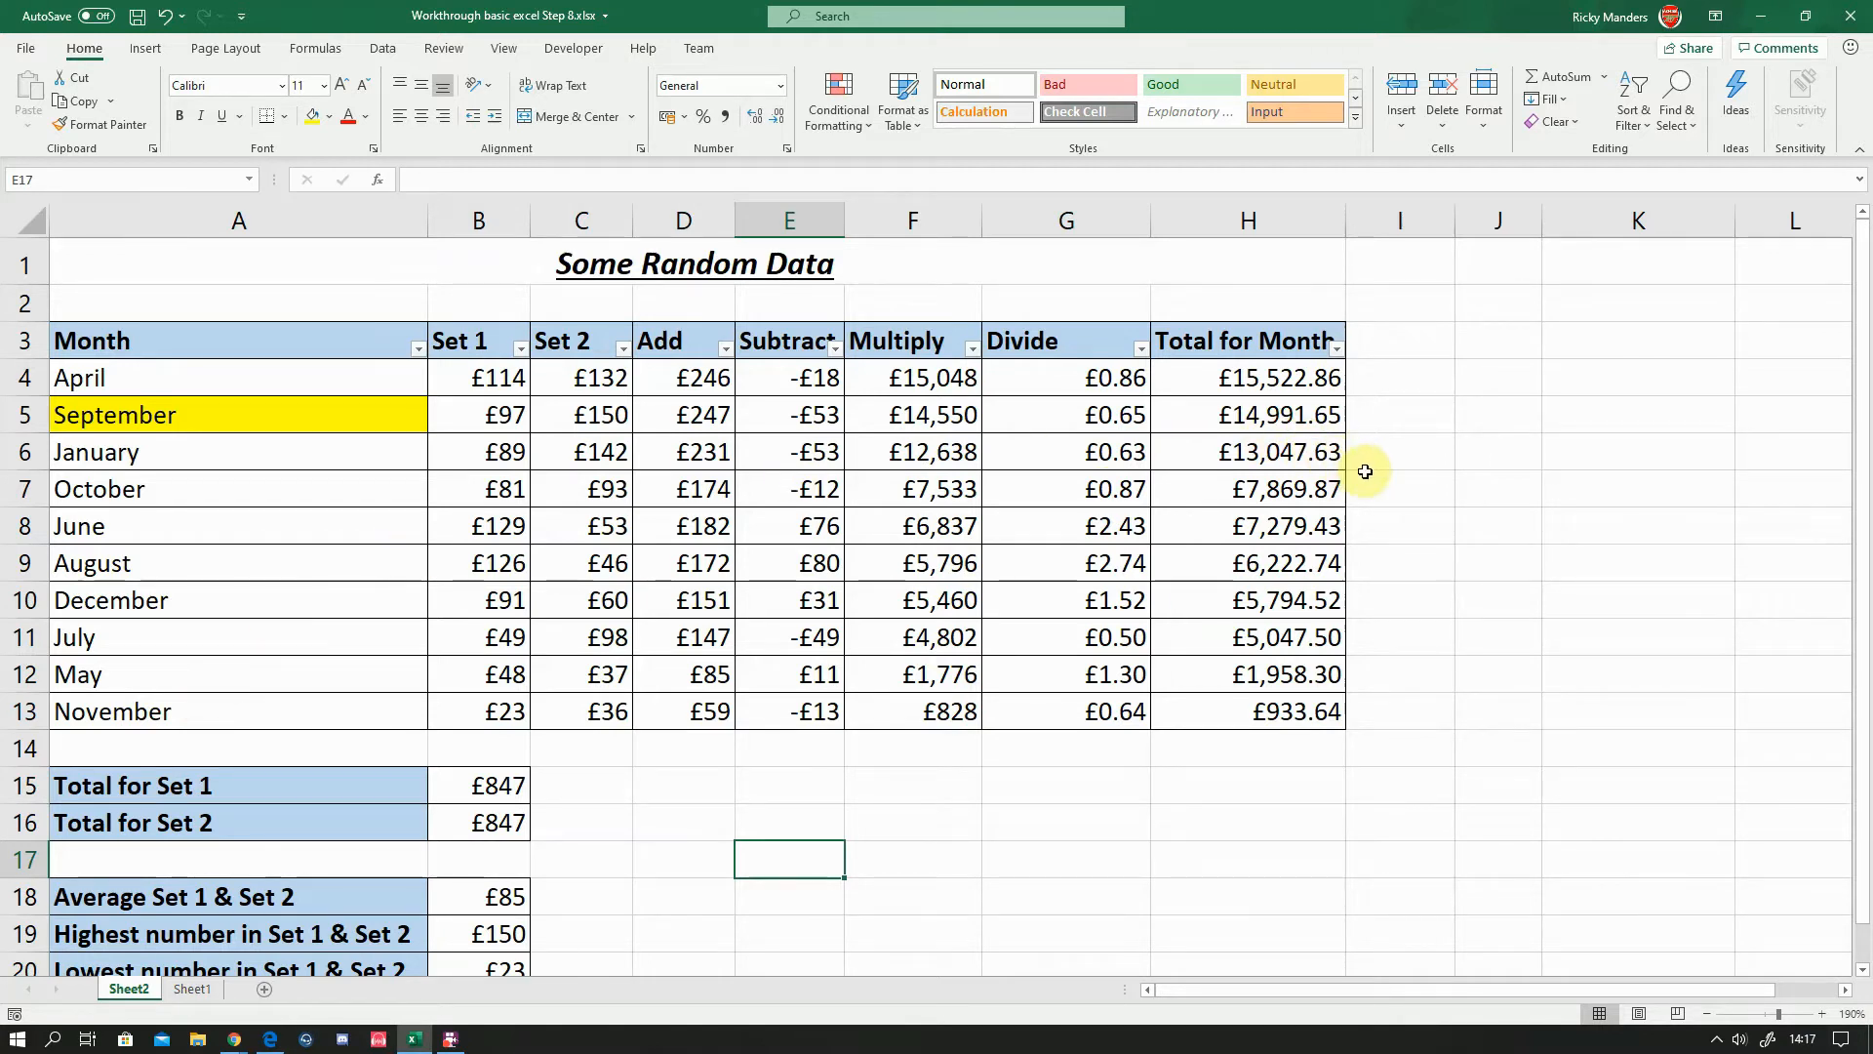
pyautogui.click(1336, 348)
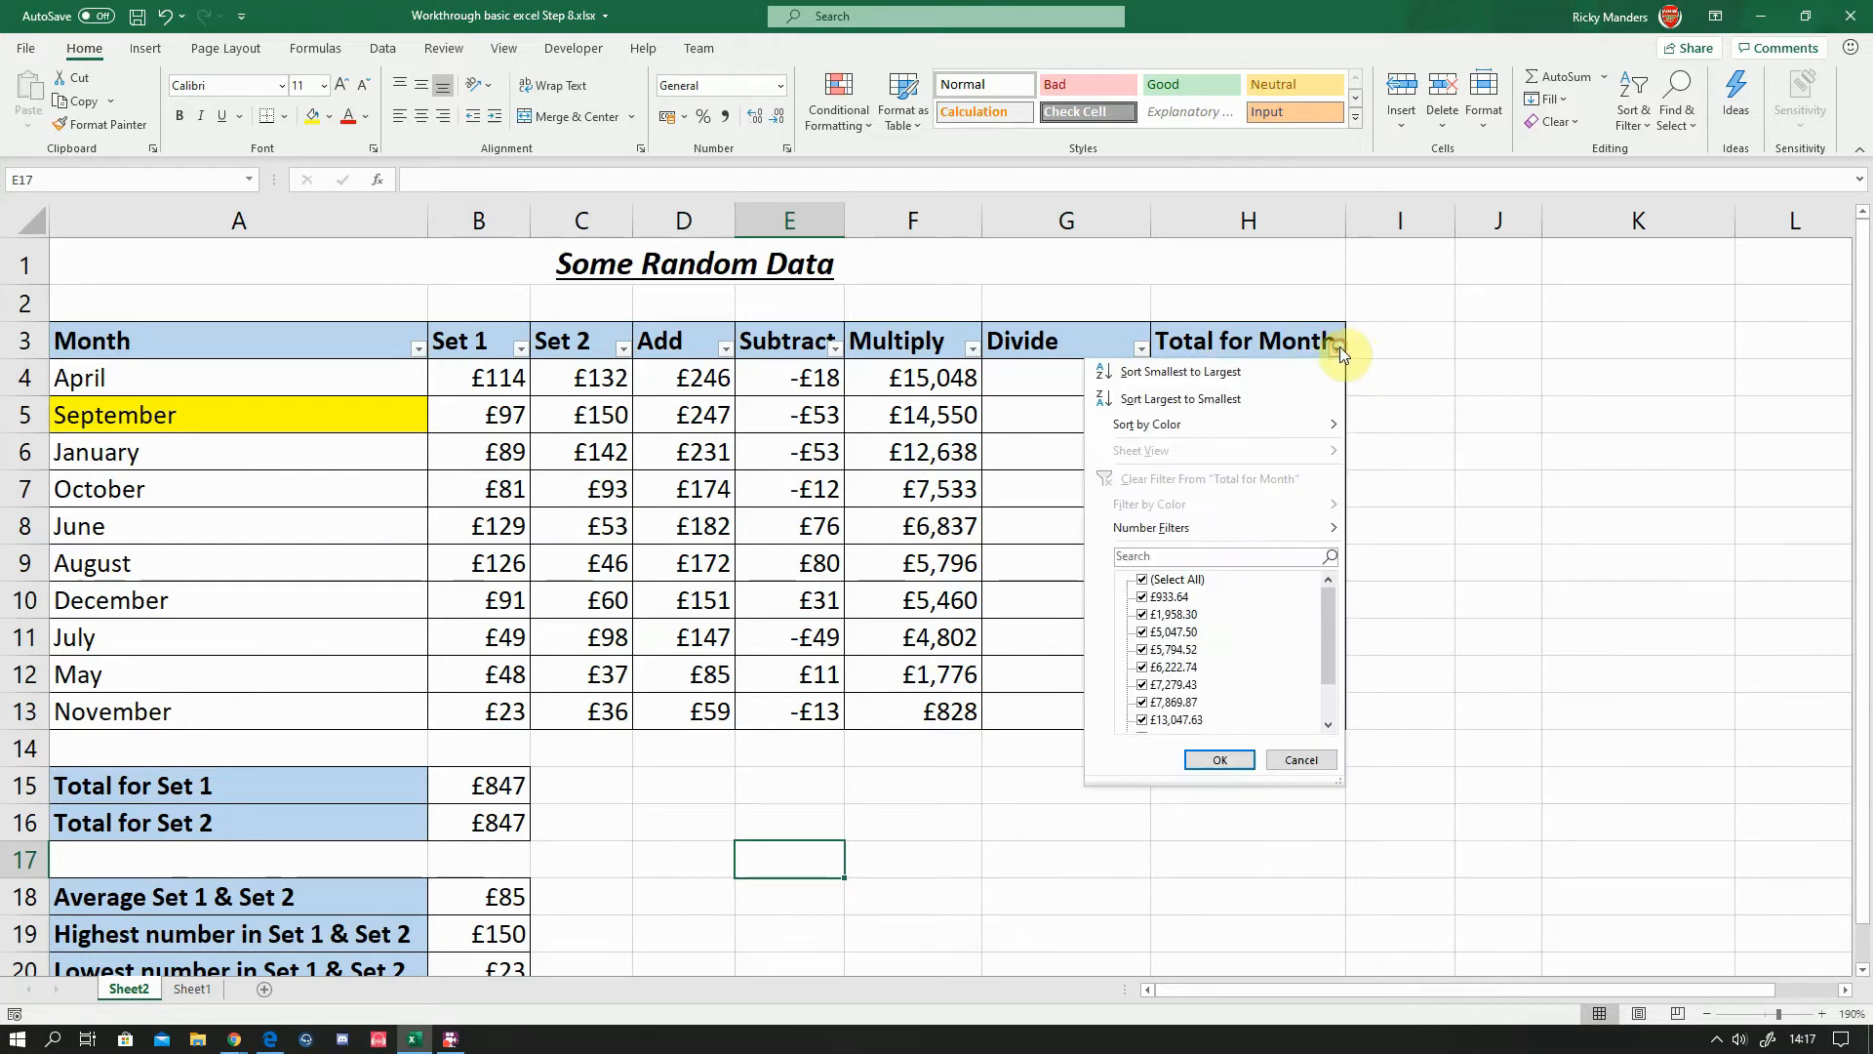
pyautogui.click(1143, 649)
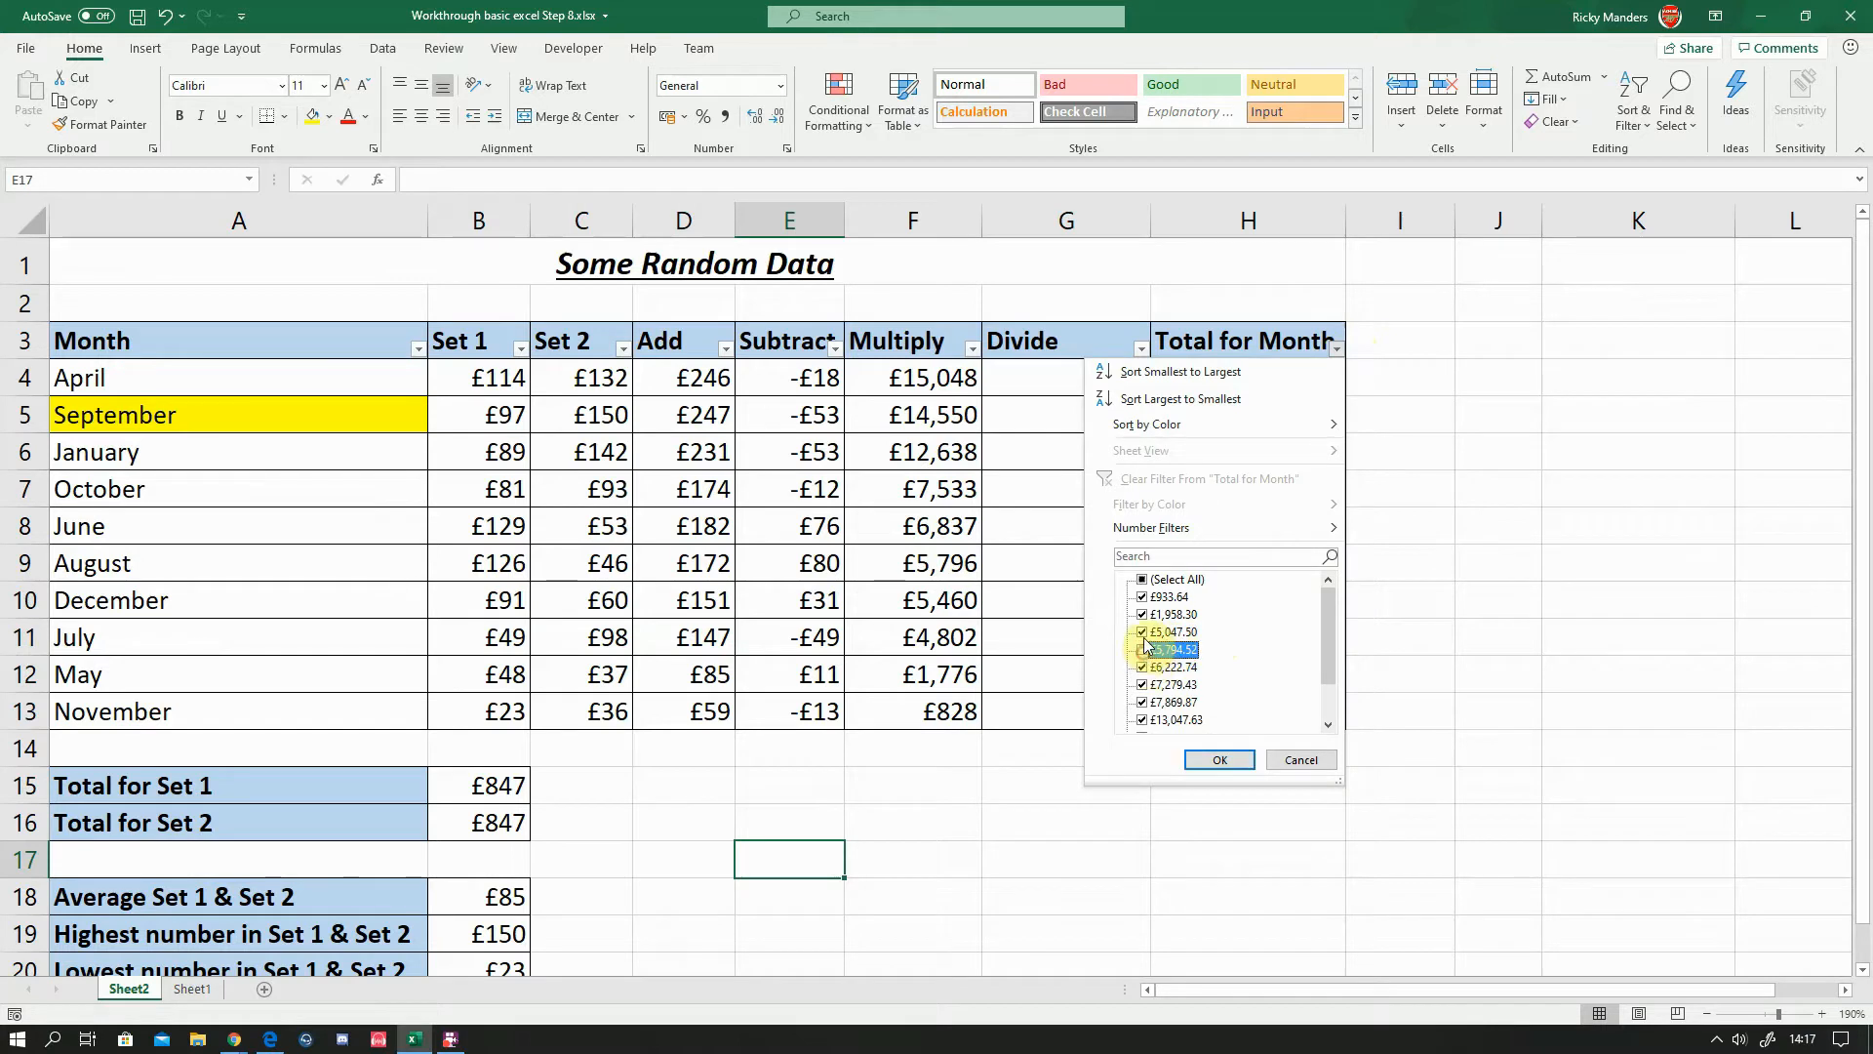
pyautogui.click(1145, 631)
pyautogui.click(1145, 614)
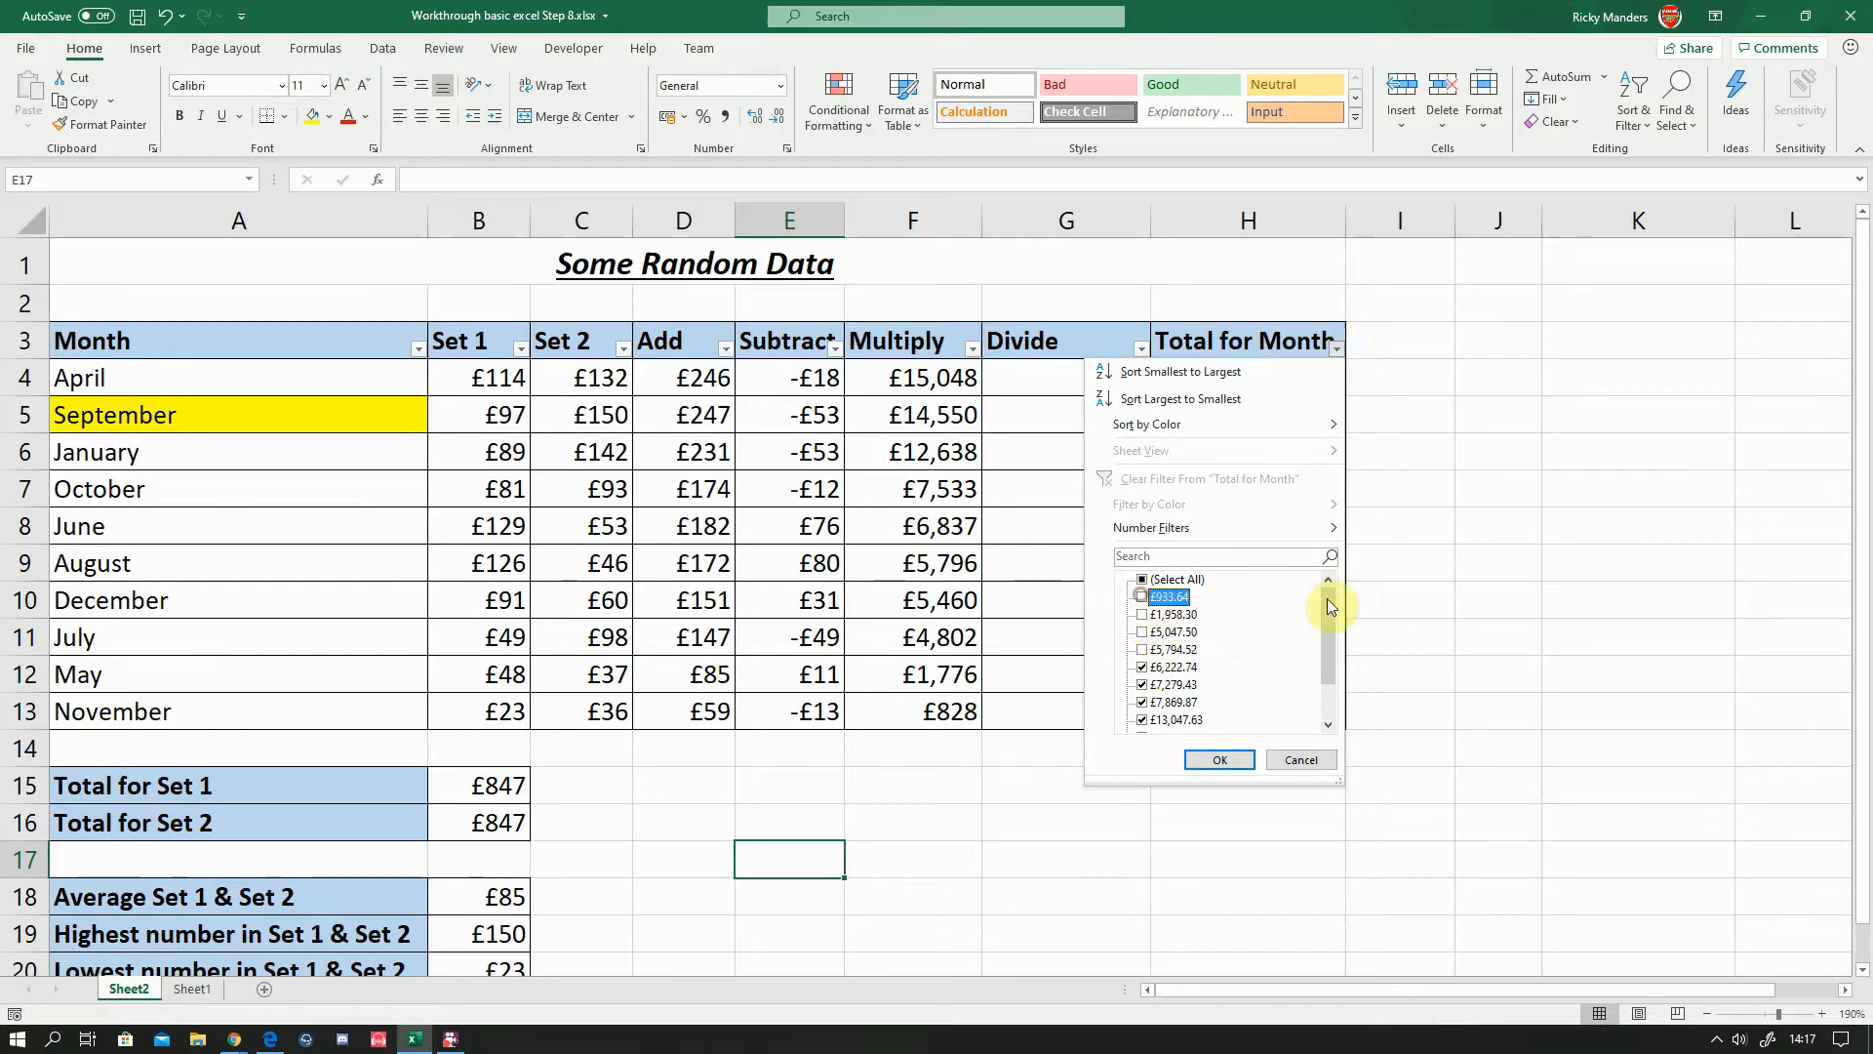
pyautogui.click(1143, 597)
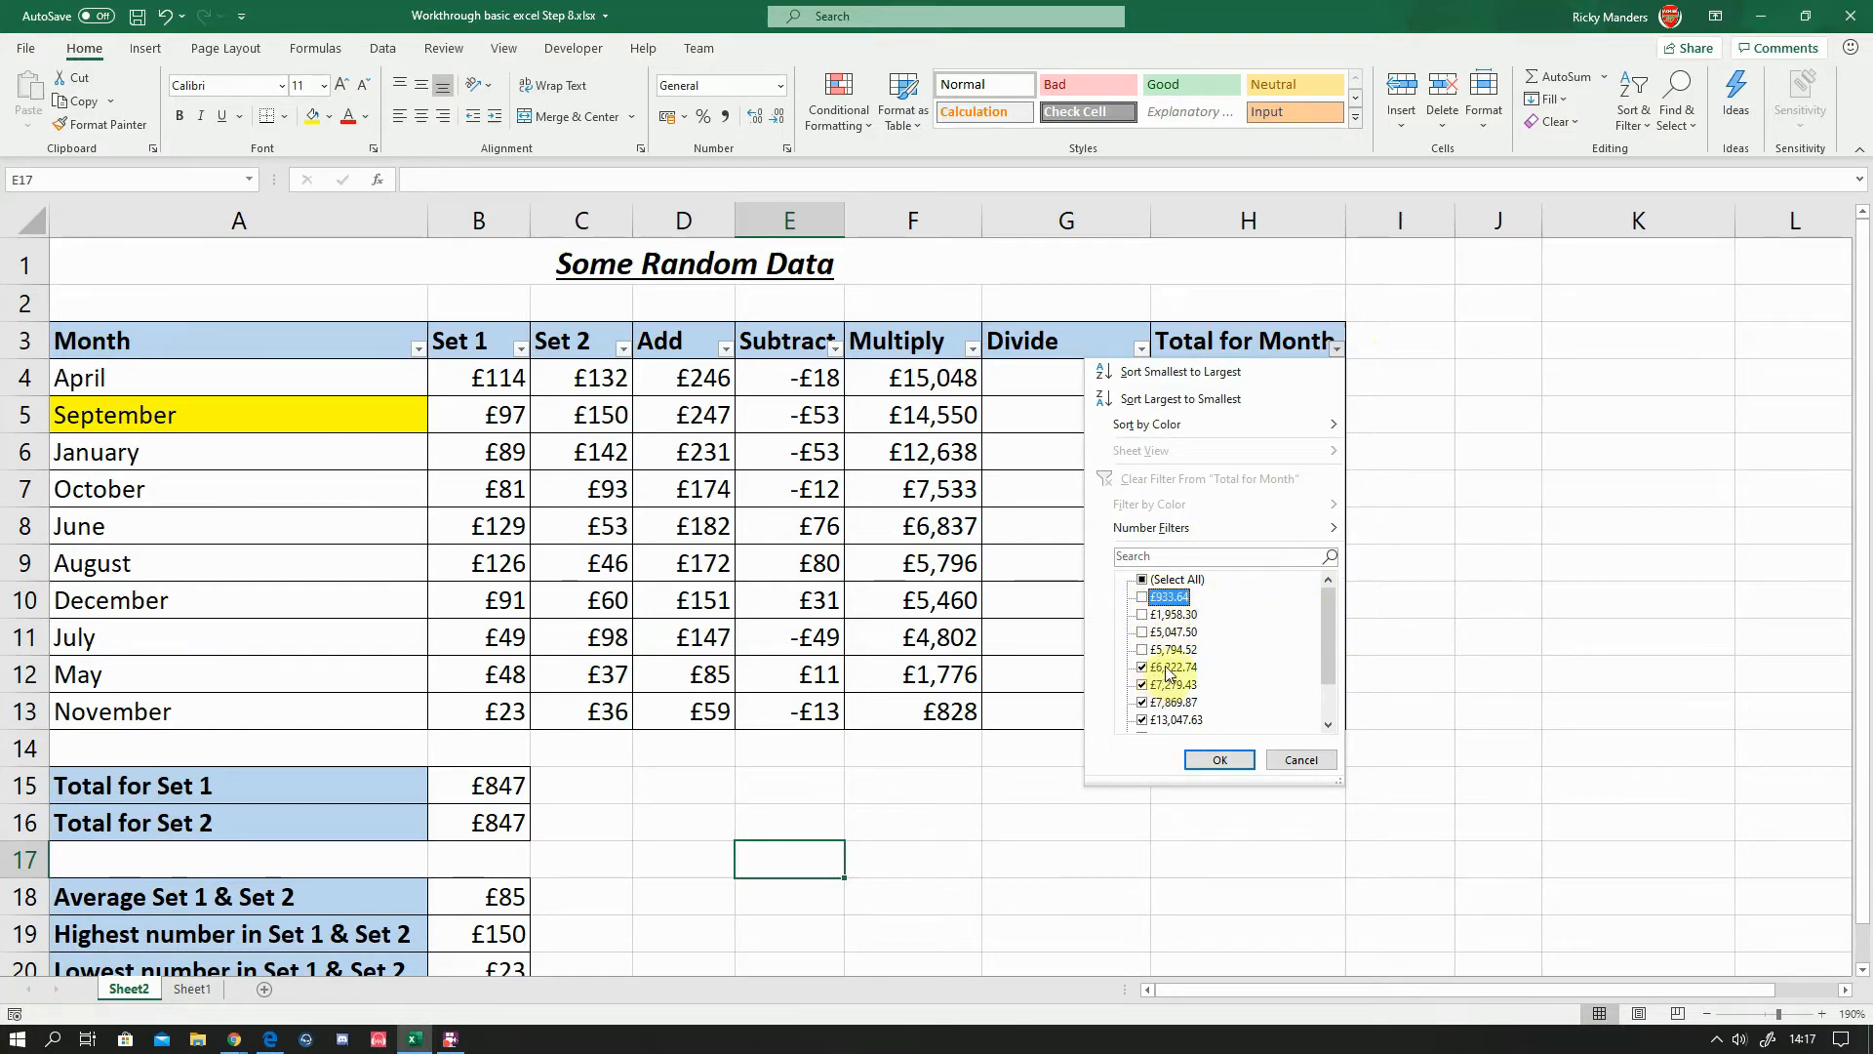
pyautogui.click(1220, 759)
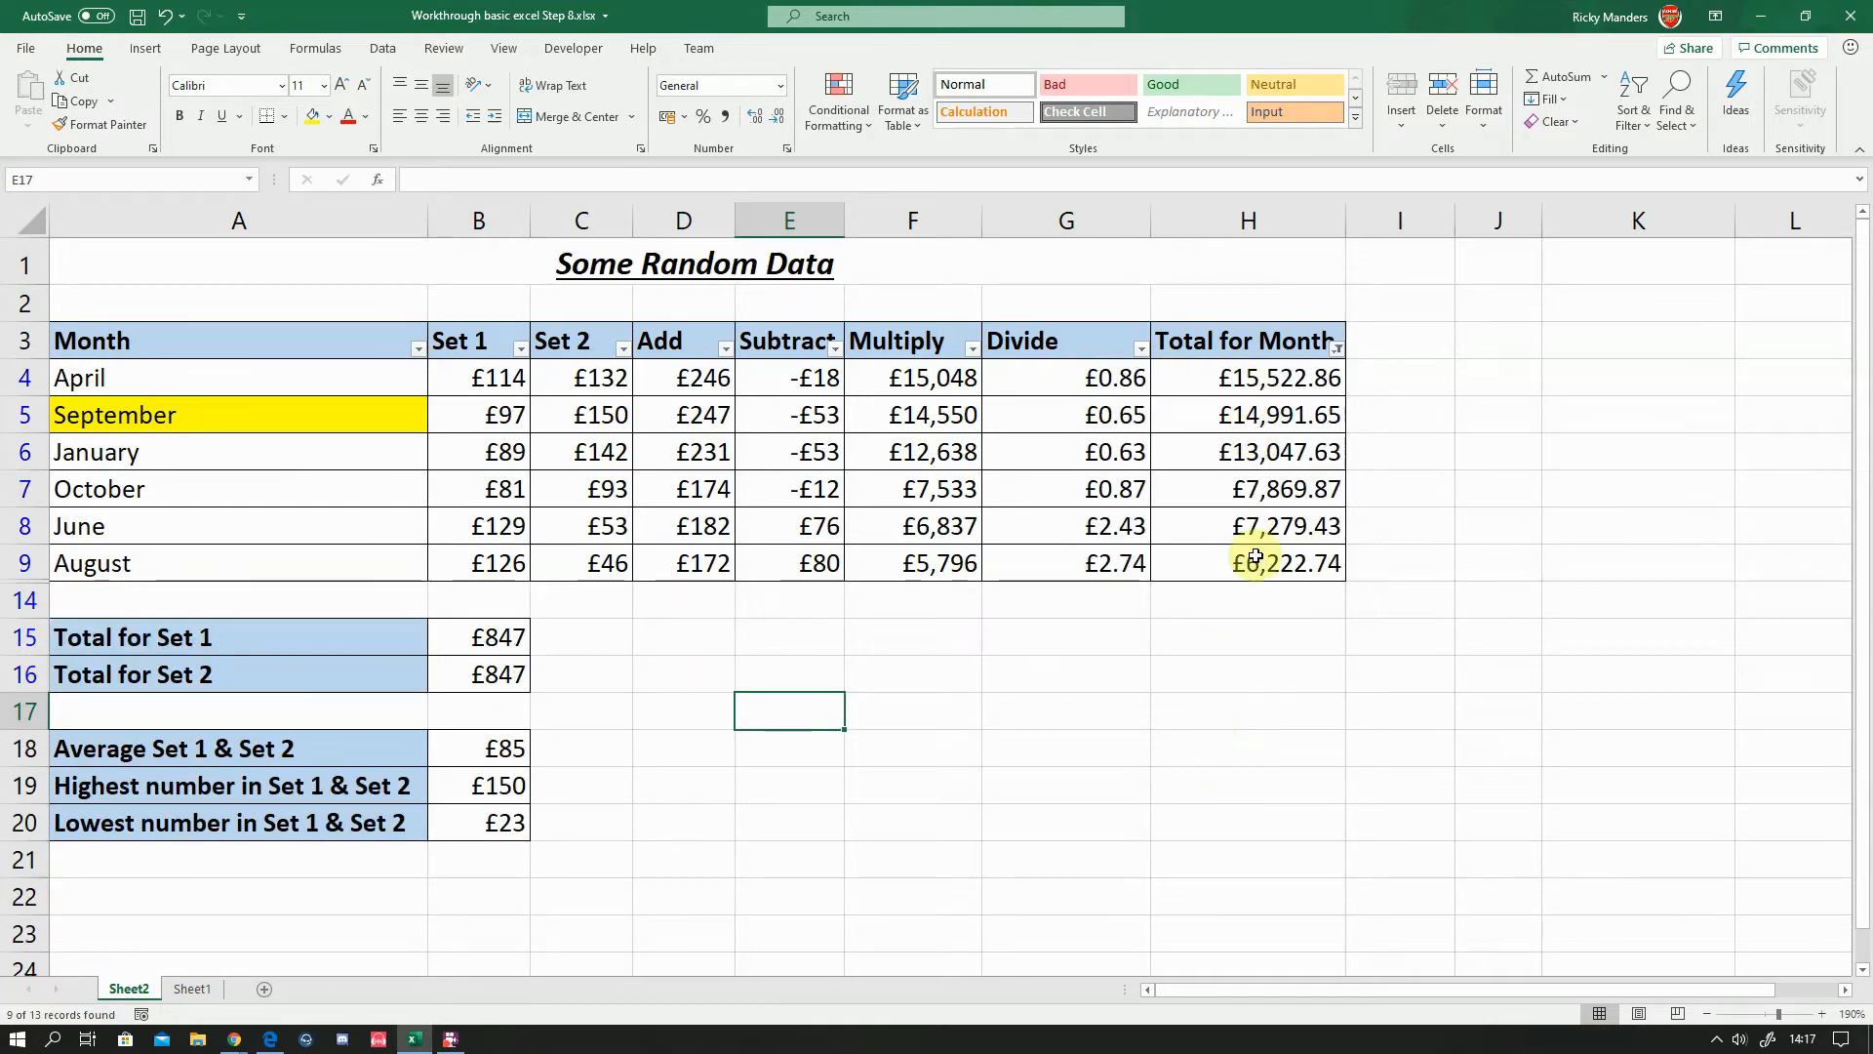
pyautogui.click(916, 610)
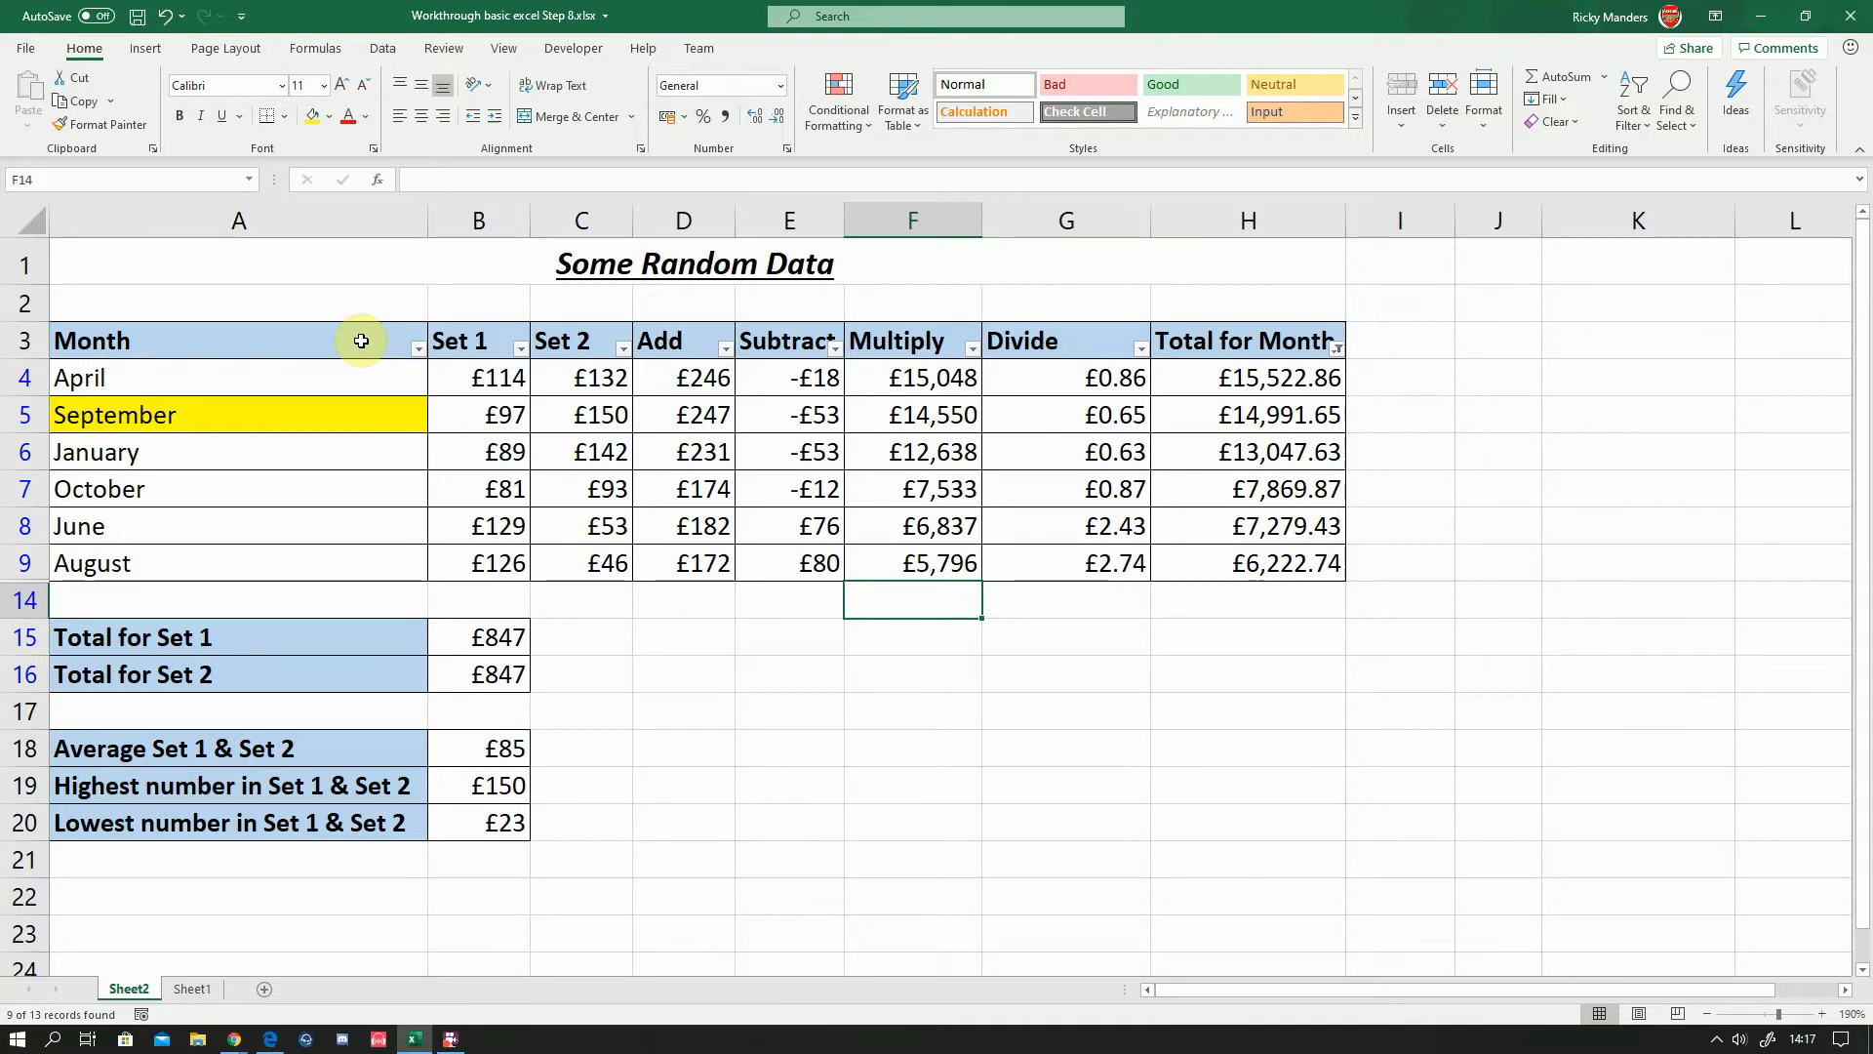
pyautogui.click(682, 634)
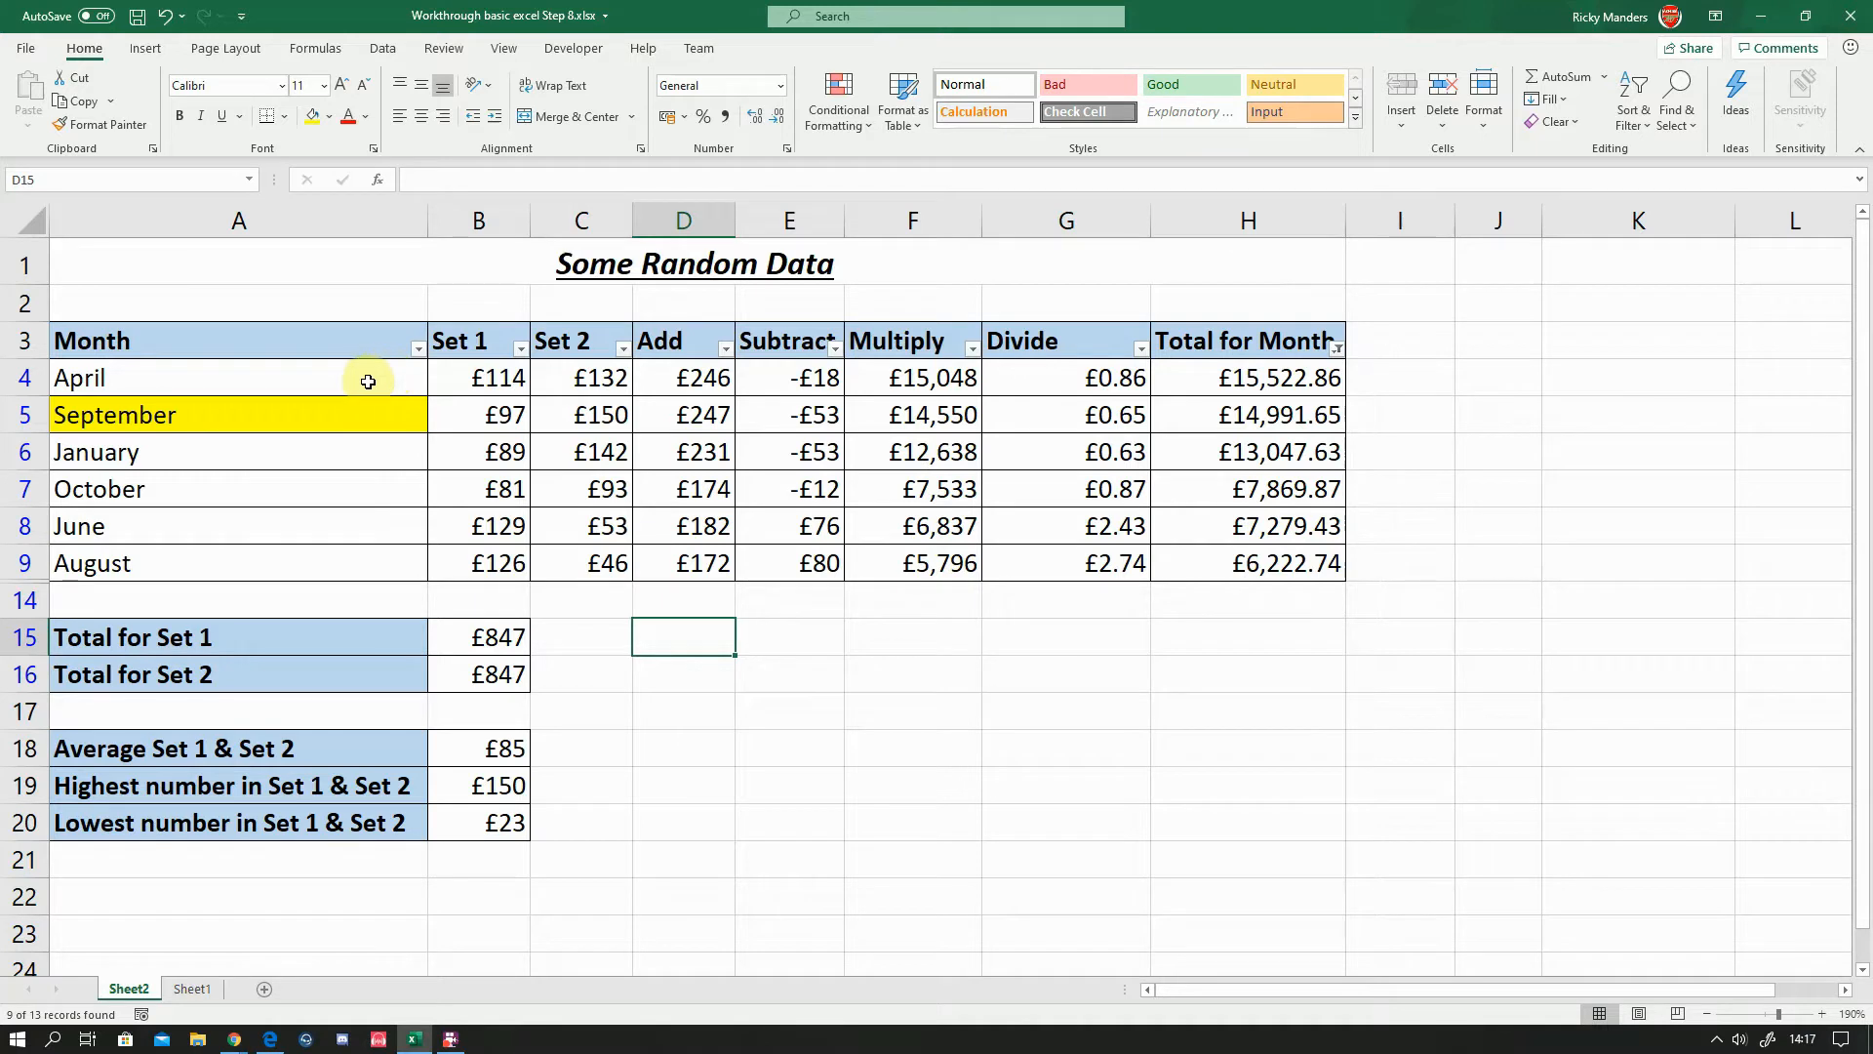
pyautogui.click(347, 337)
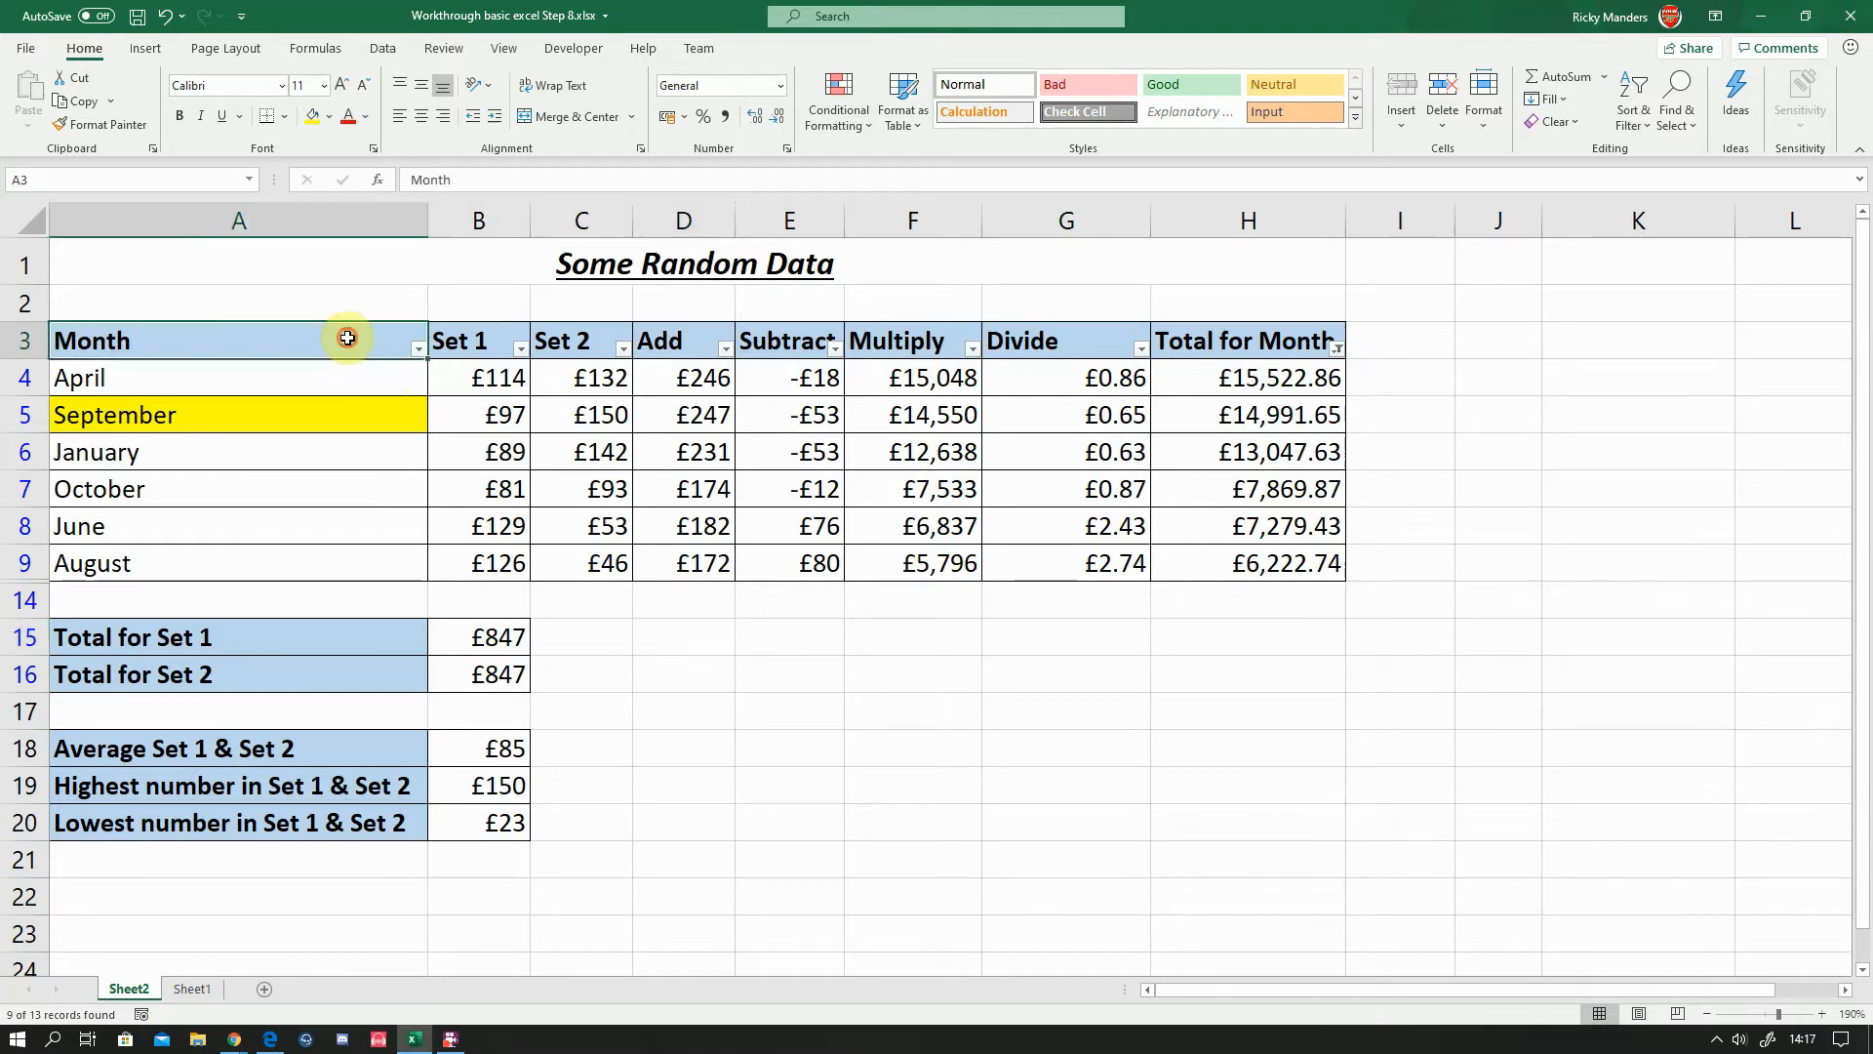
pyautogui.click(356, 377)
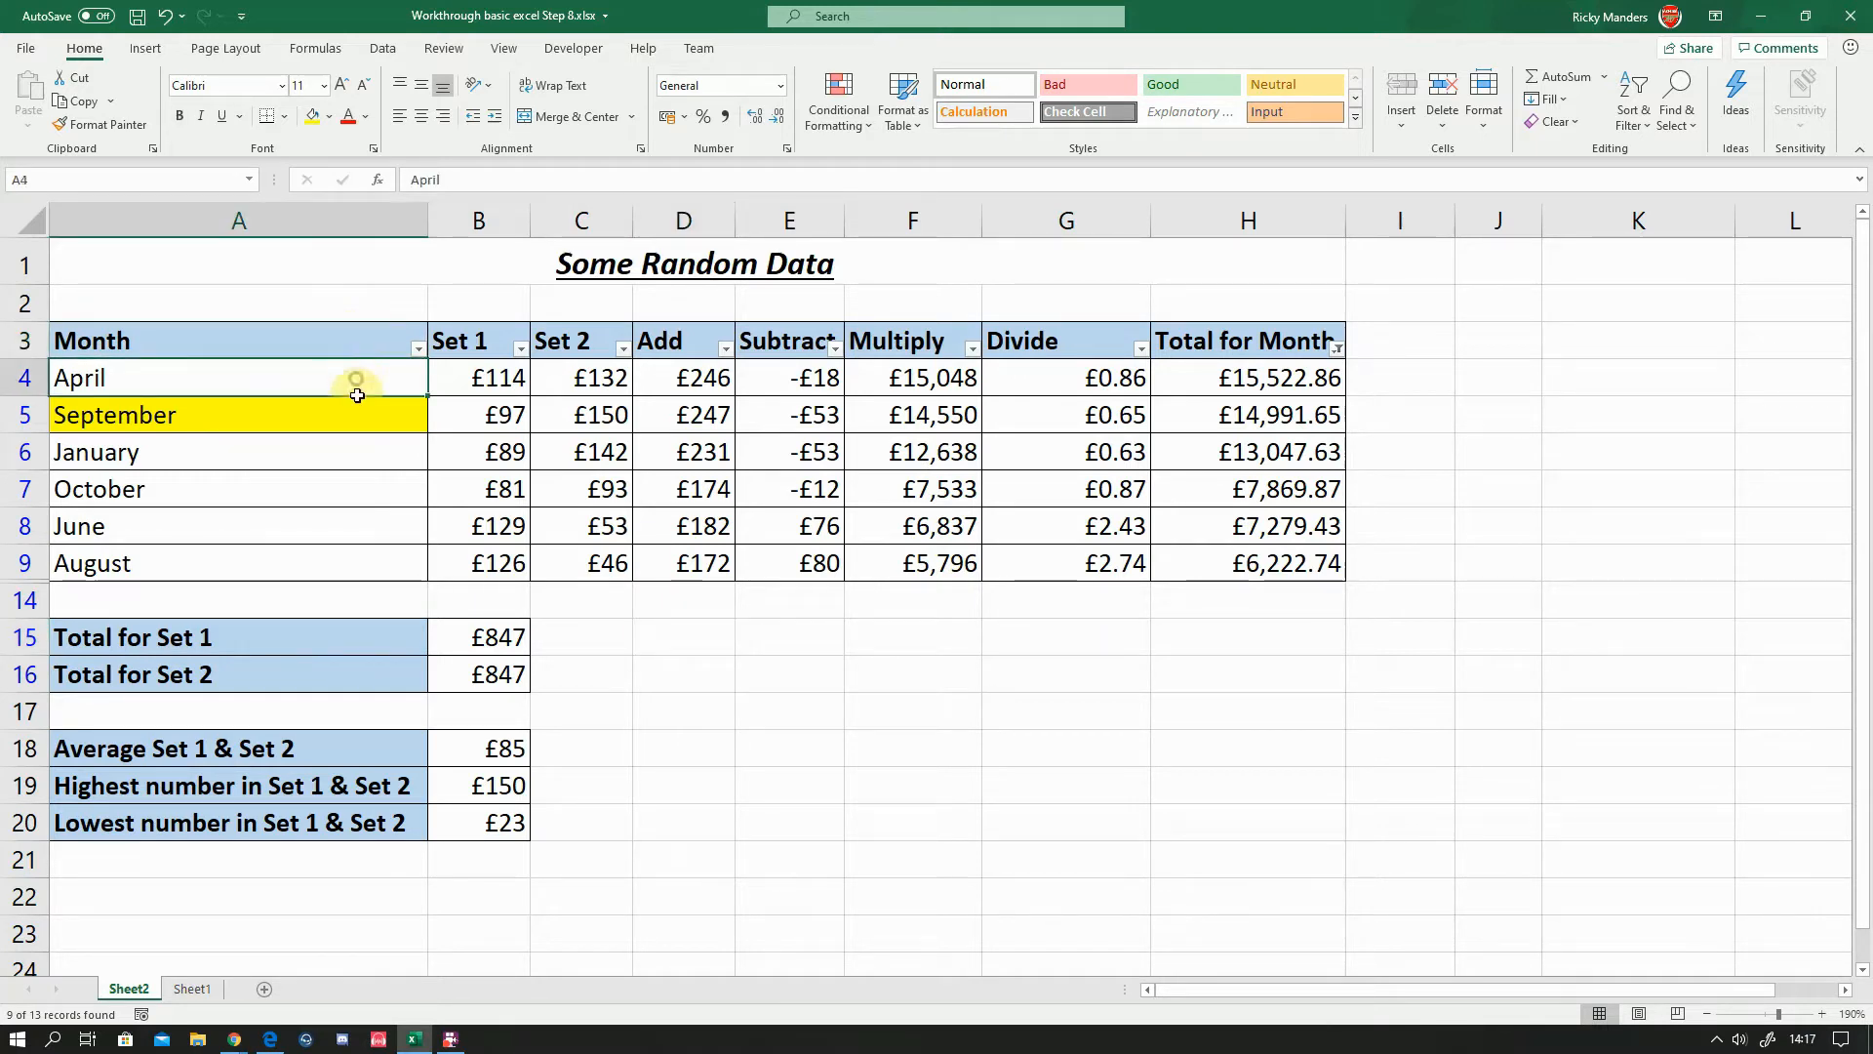
pyautogui.click(358, 405)
pyautogui.click(357, 449)
pyautogui.click(354, 419)
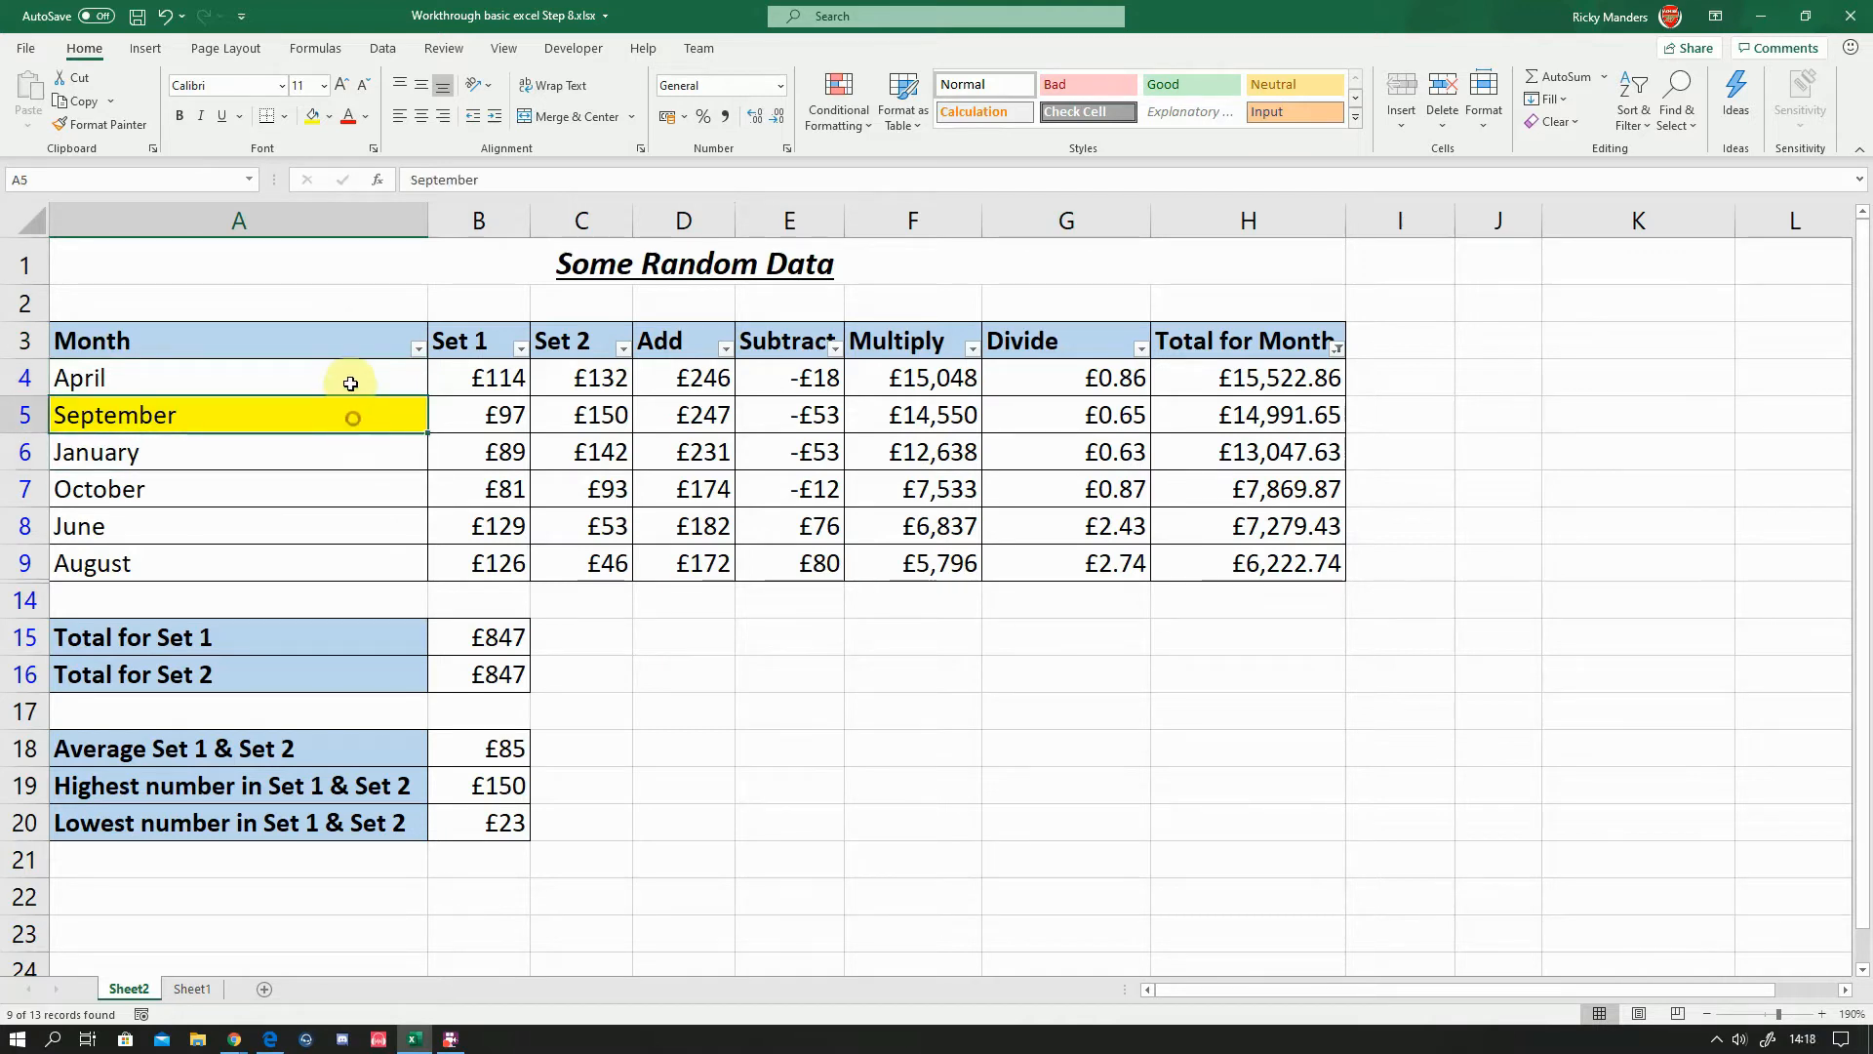
pyautogui.click(350, 382)
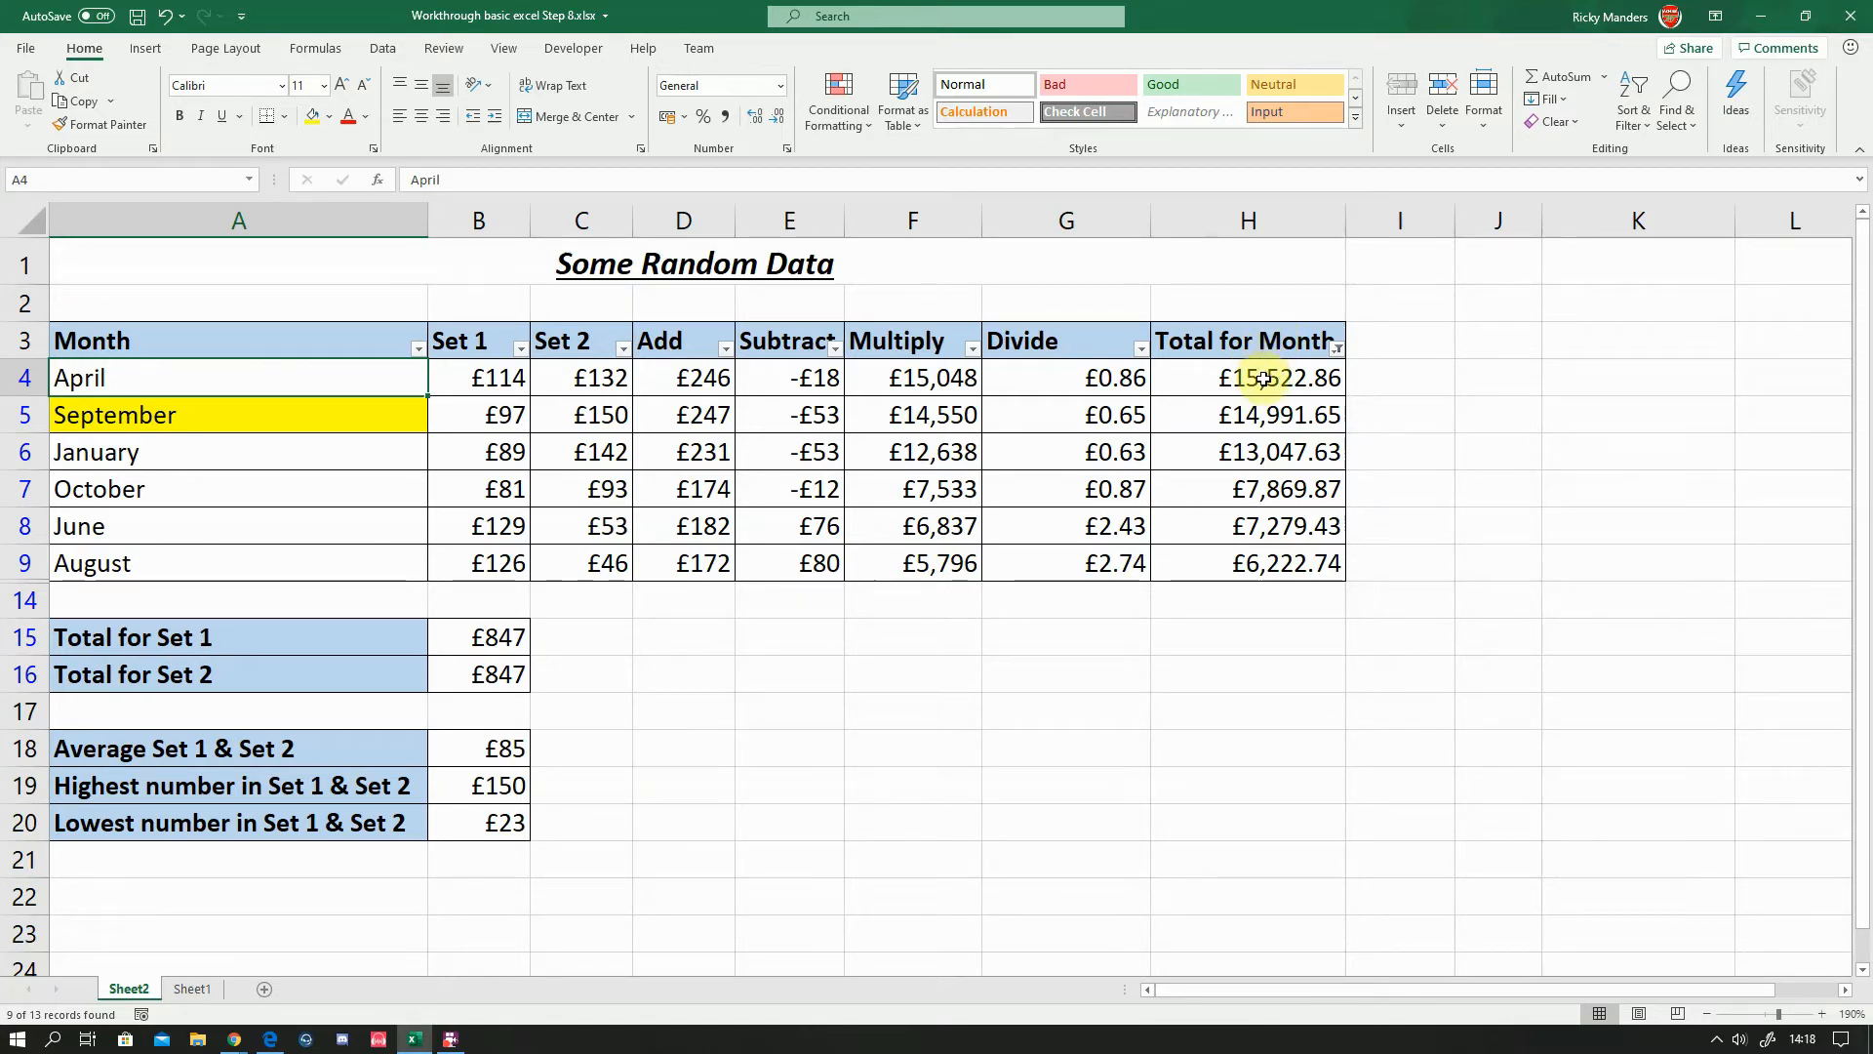
pyautogui.moveTo(1261, 373); pyautogui.dragTo(1273, 564)
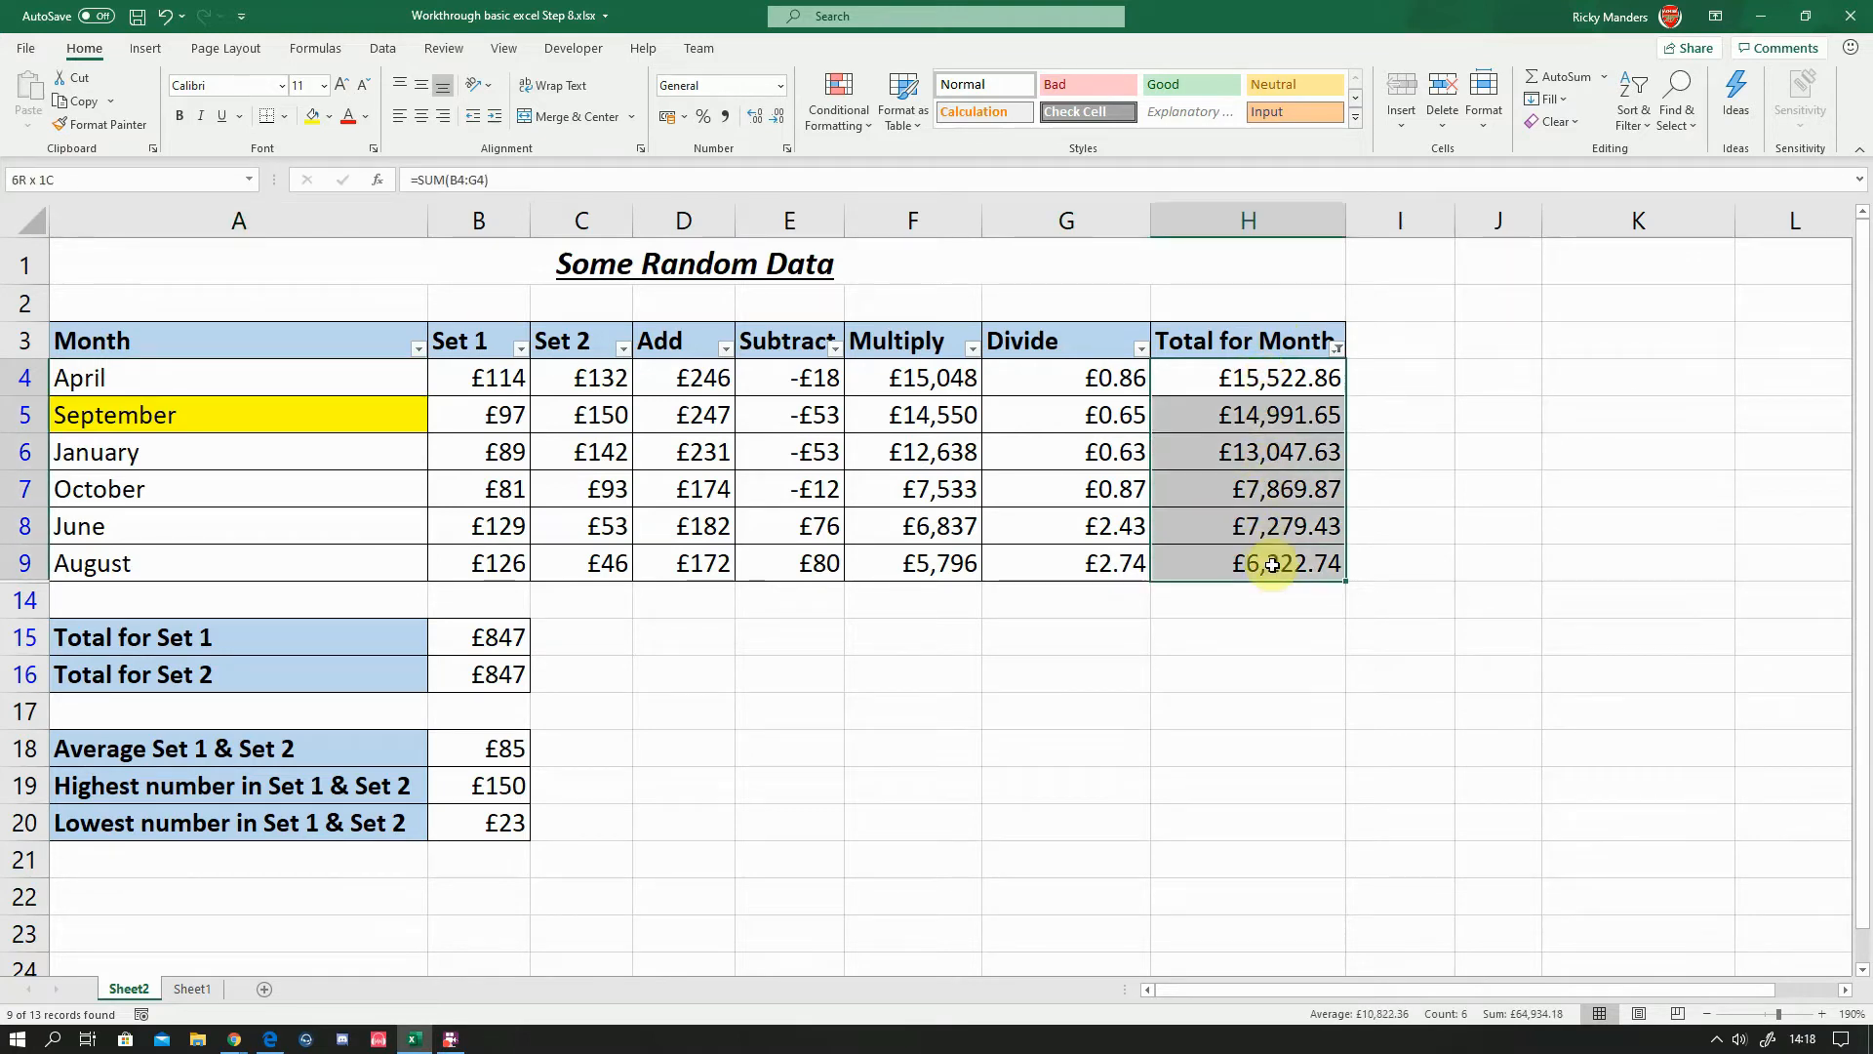
pyautogui.moveTo(1268, 338); pyautogui.dragTo(1271, 567)
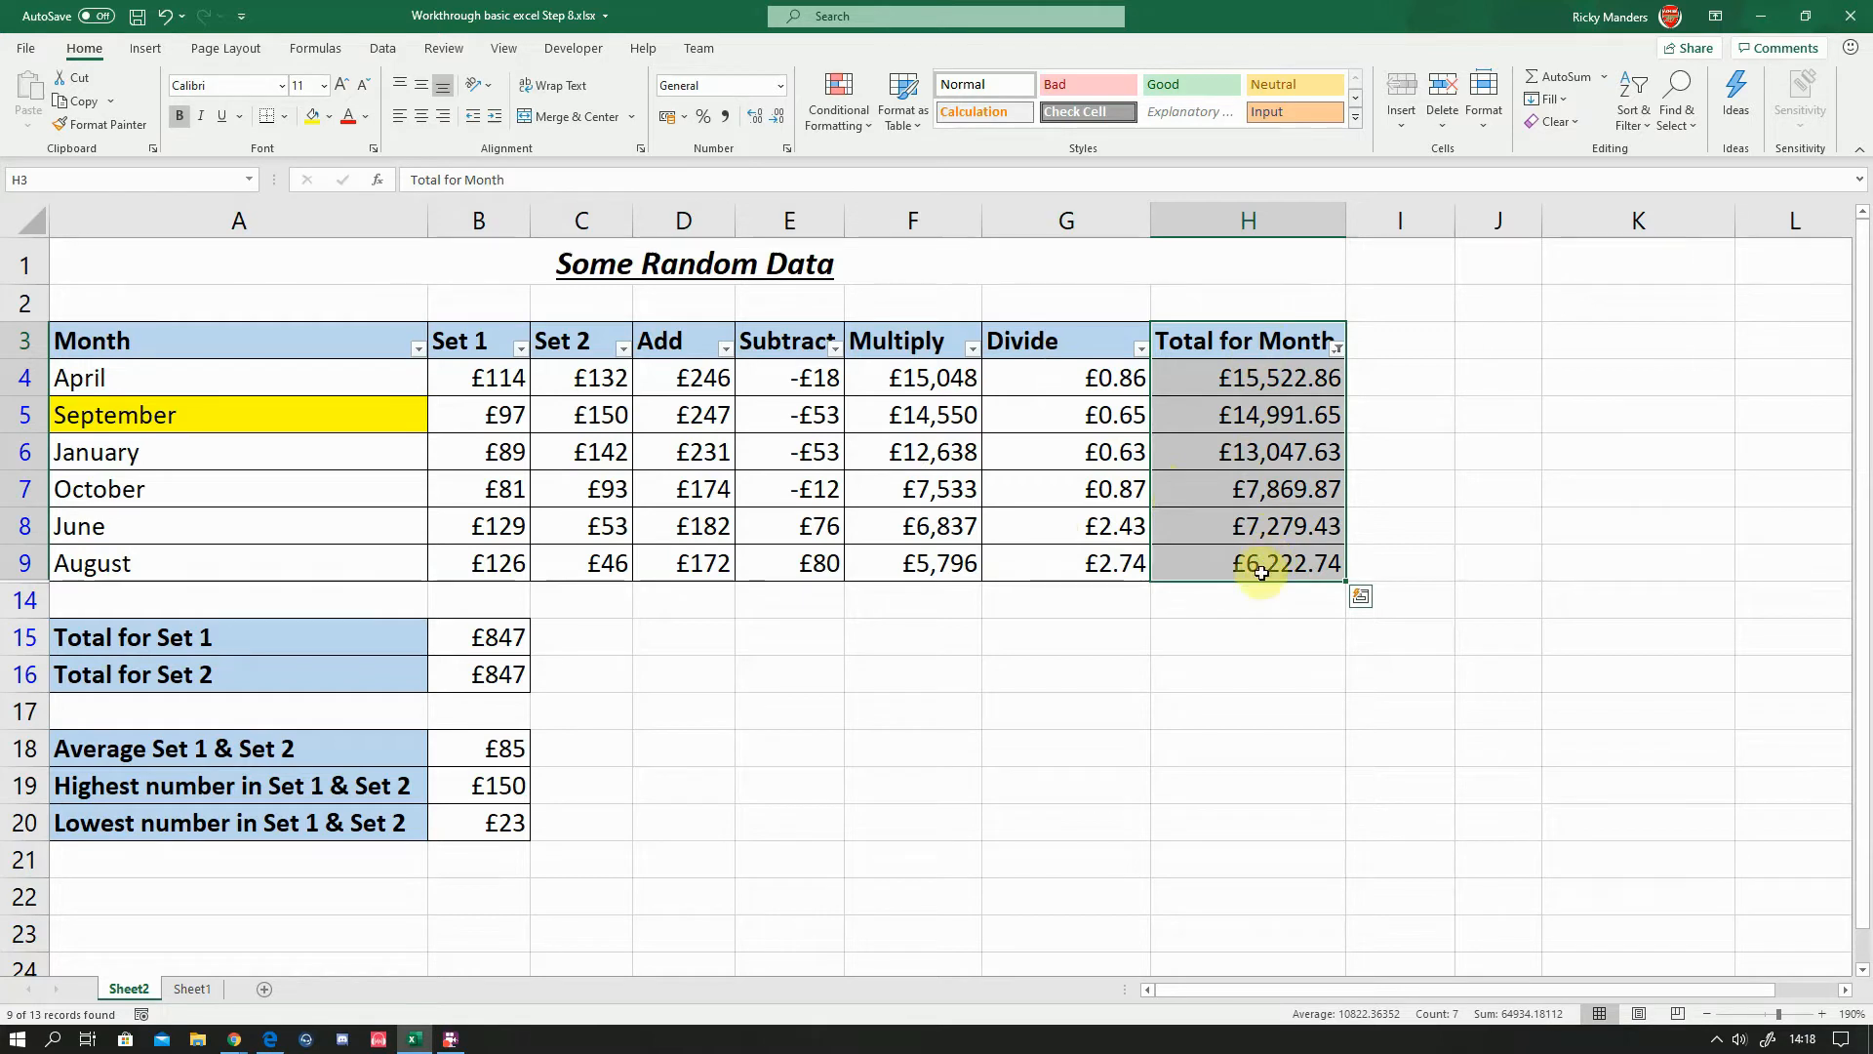
pyautogui.click(314, 349)
pyautogui.moveTo(315, 349); pyautogui.dragTo(314, 552)
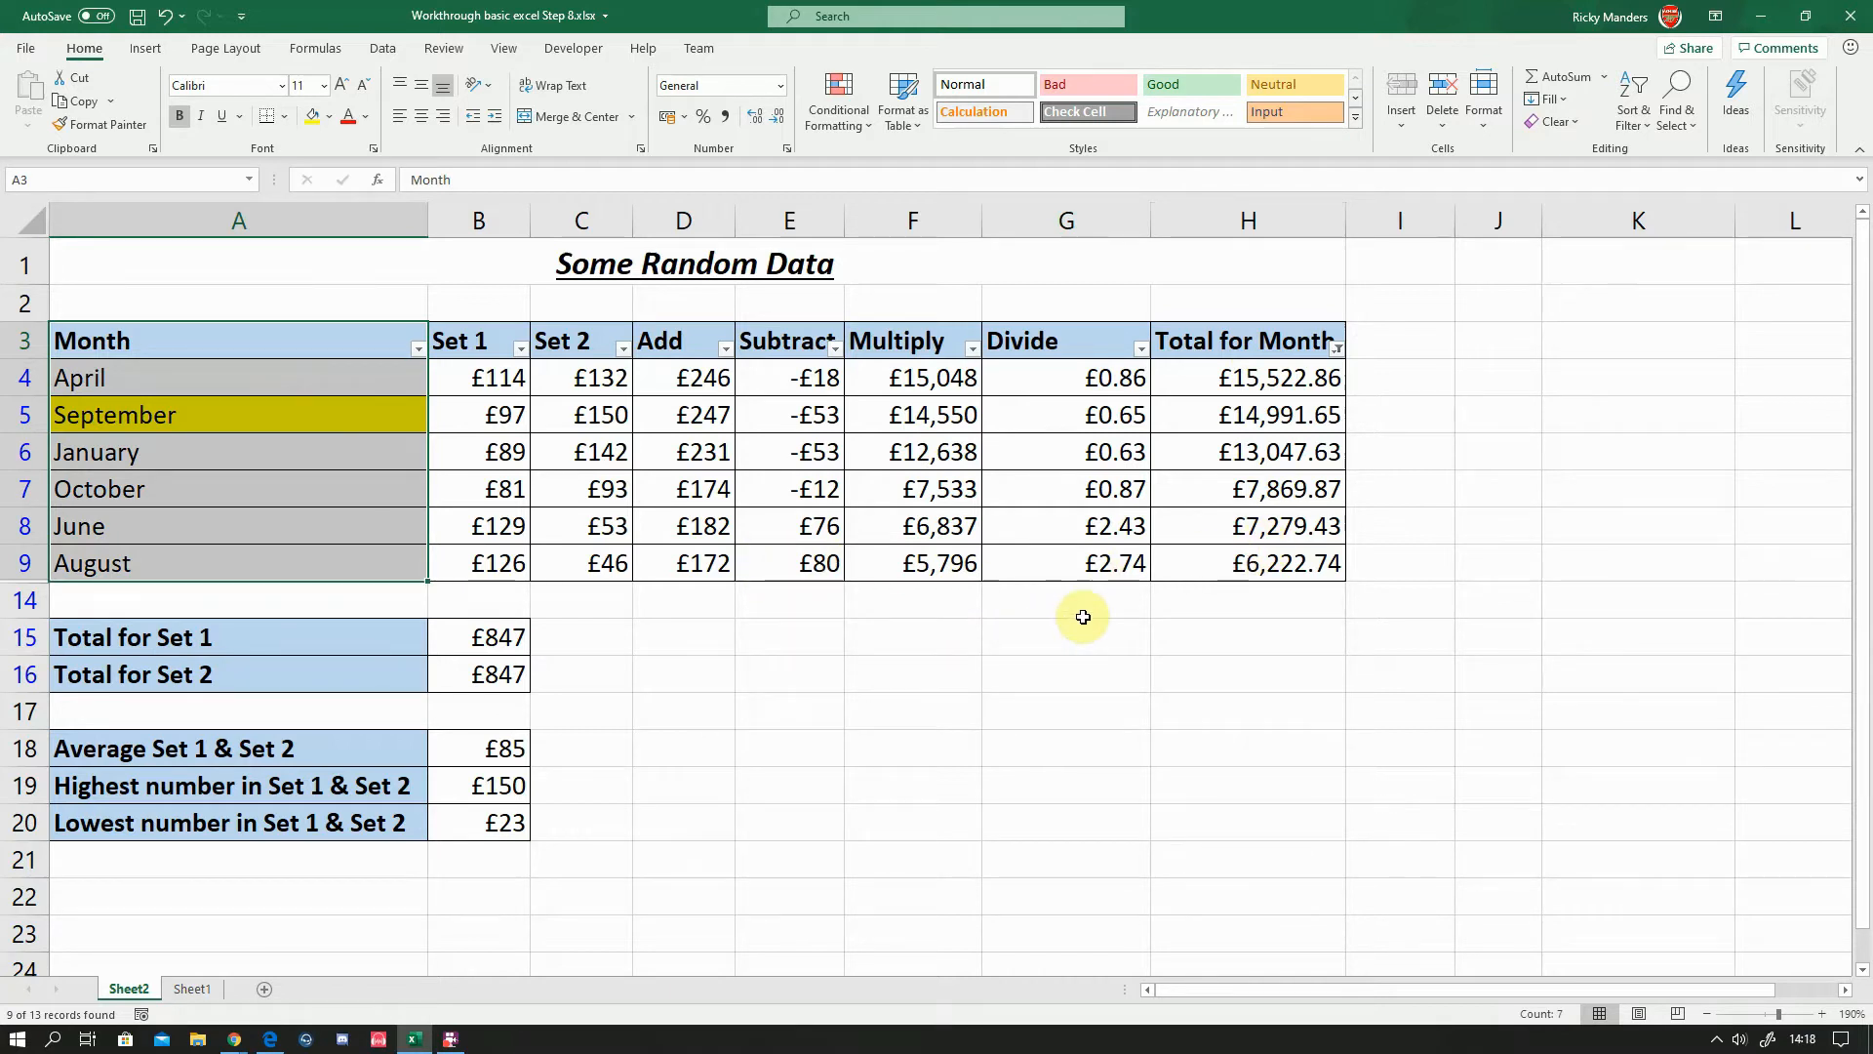
pyautogui.hotkey('ctrl', 'q')
pyautogui.click(871, 698)
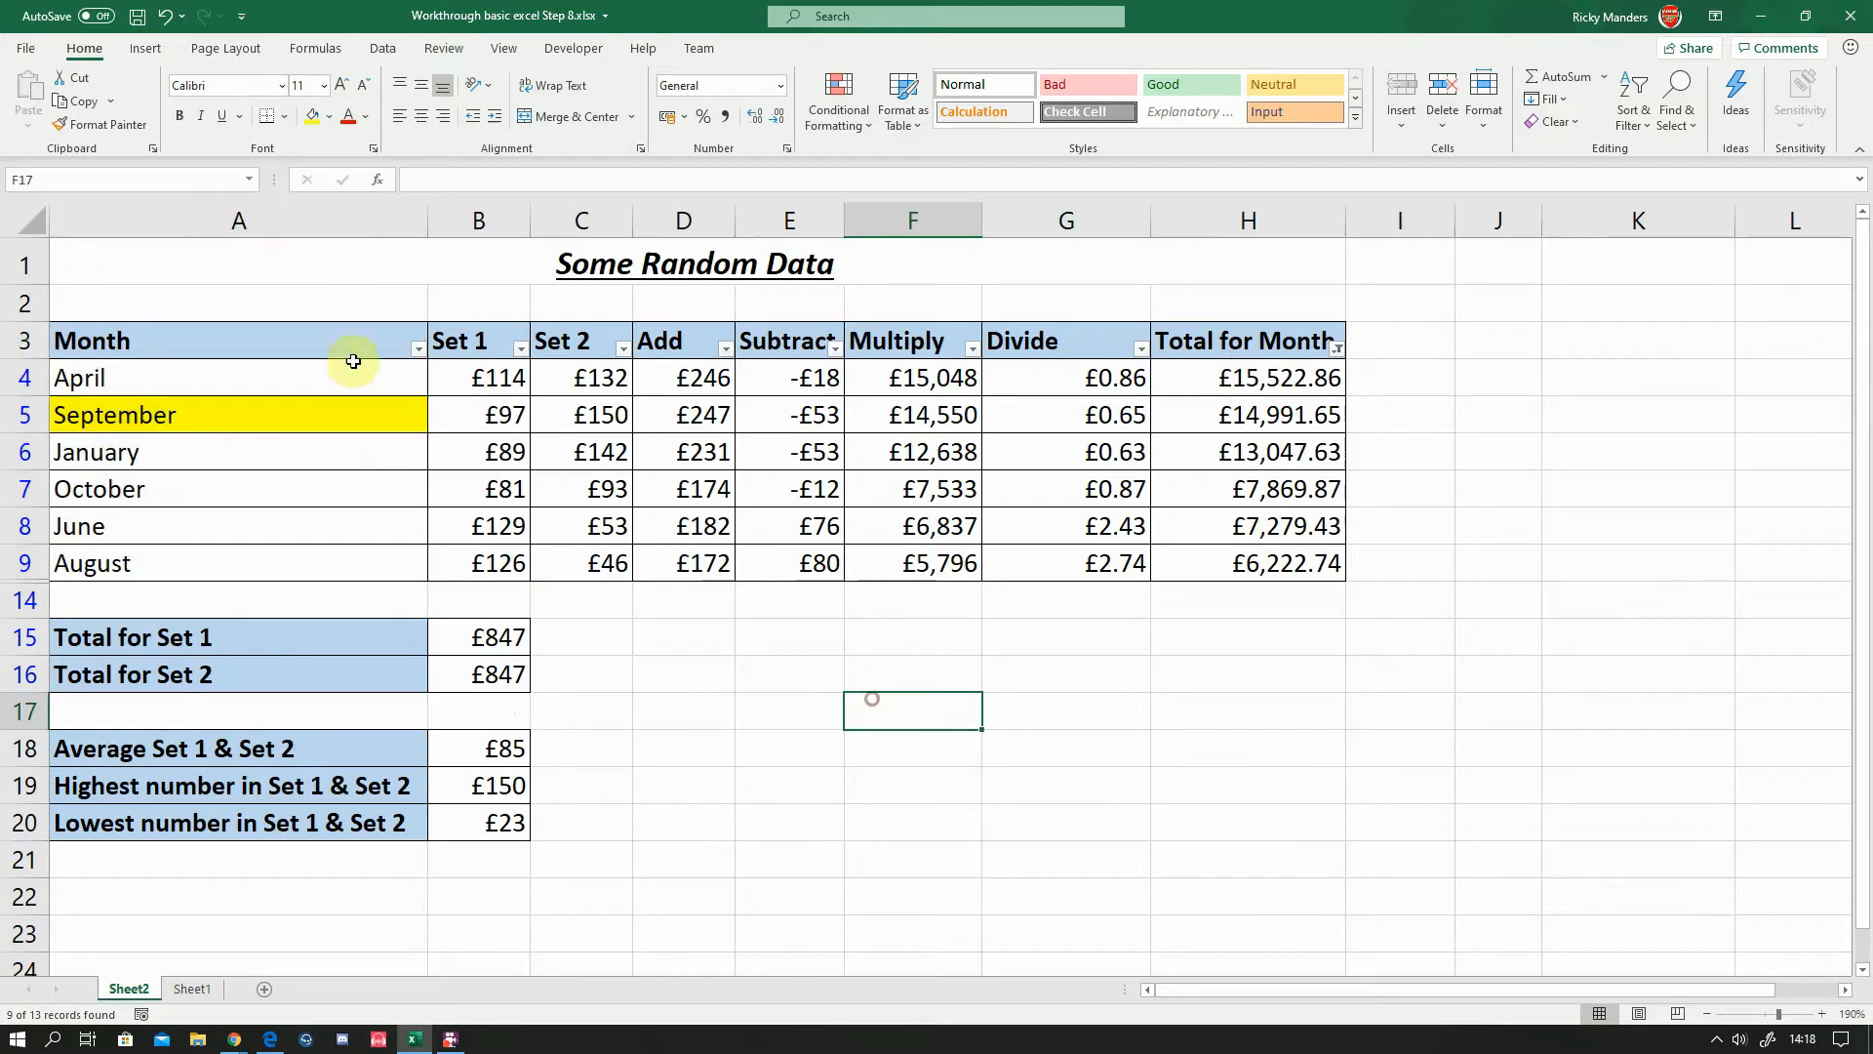
# Insert a 2-D clustered column chart from the filtered Month and Total for Month columns, including their headings
pyautogui.moveTo(342, 353); pyautogui.dragTo(360, 547)
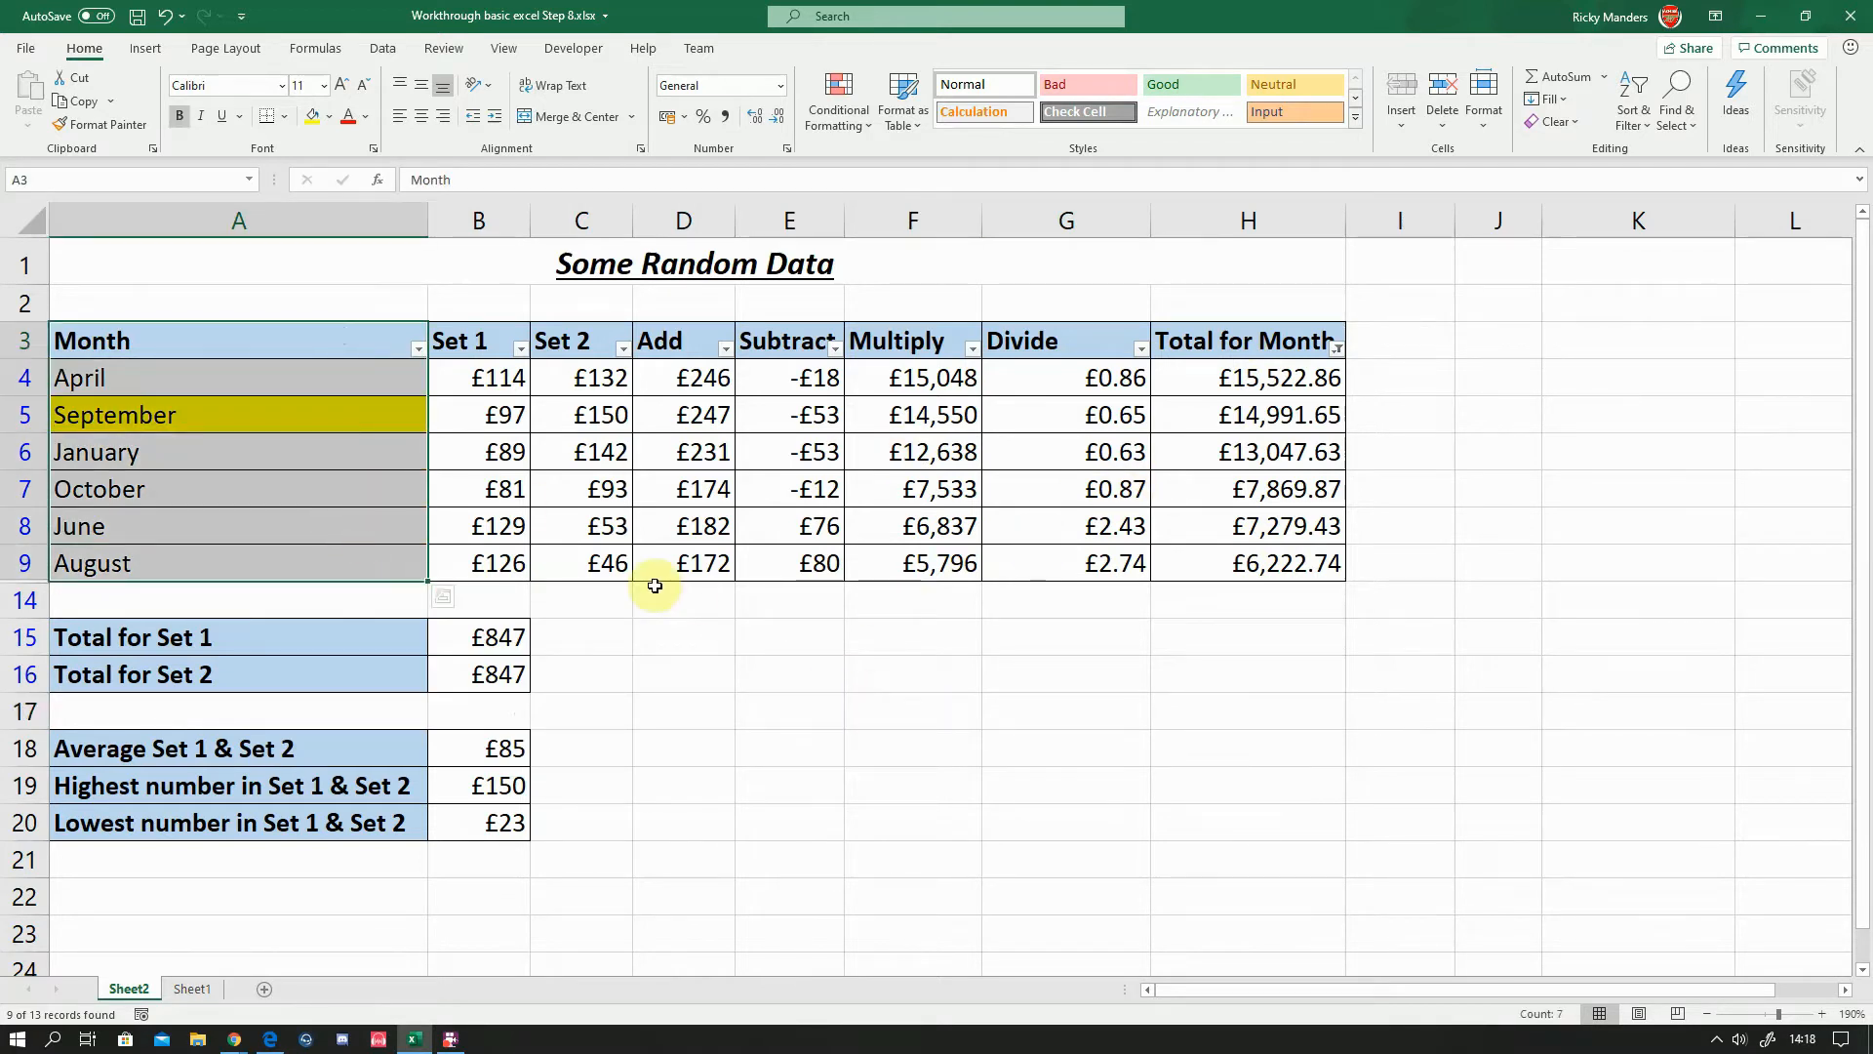
pyautogui.keyDown('ctrl'); pyautogui.click(1272, 343); pyautogui.keyUp('ctrl')
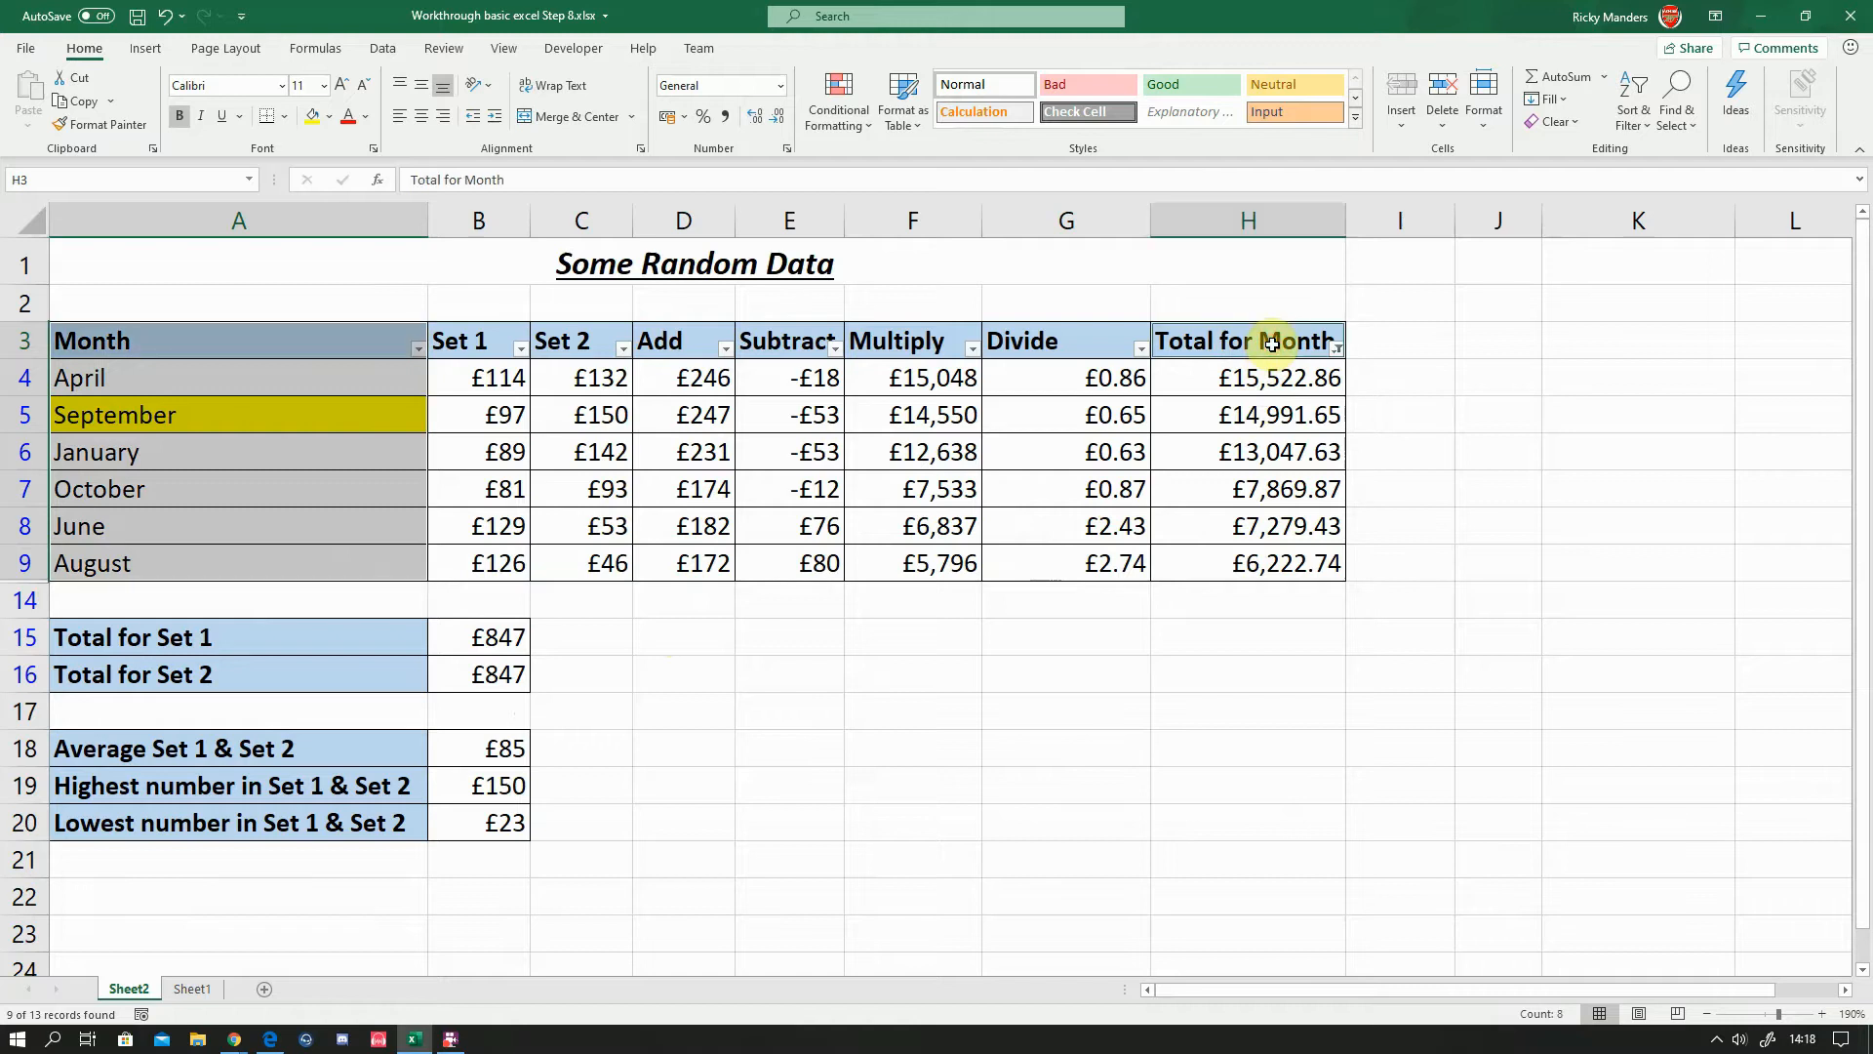
pyautogui.moveTo(1272, 343); pyautogui.dragTo(1278, 563)
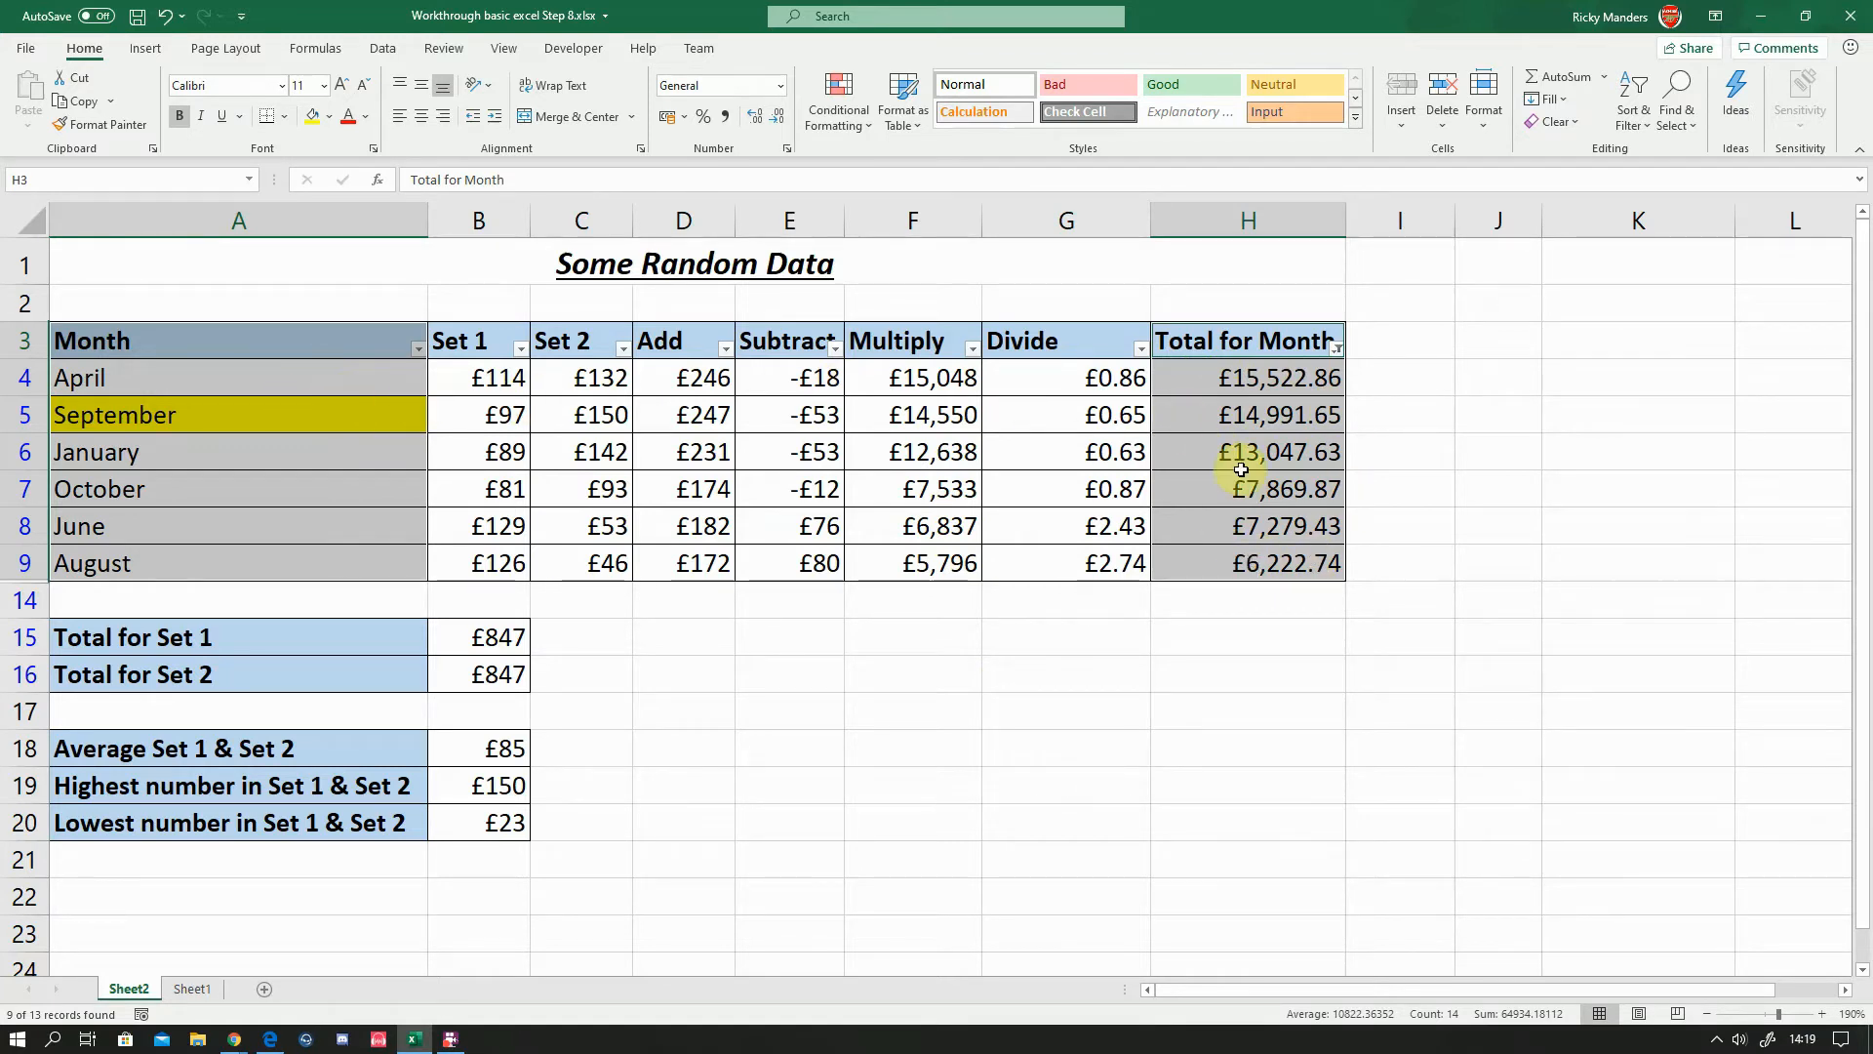
pyautogui.click(145, 54)
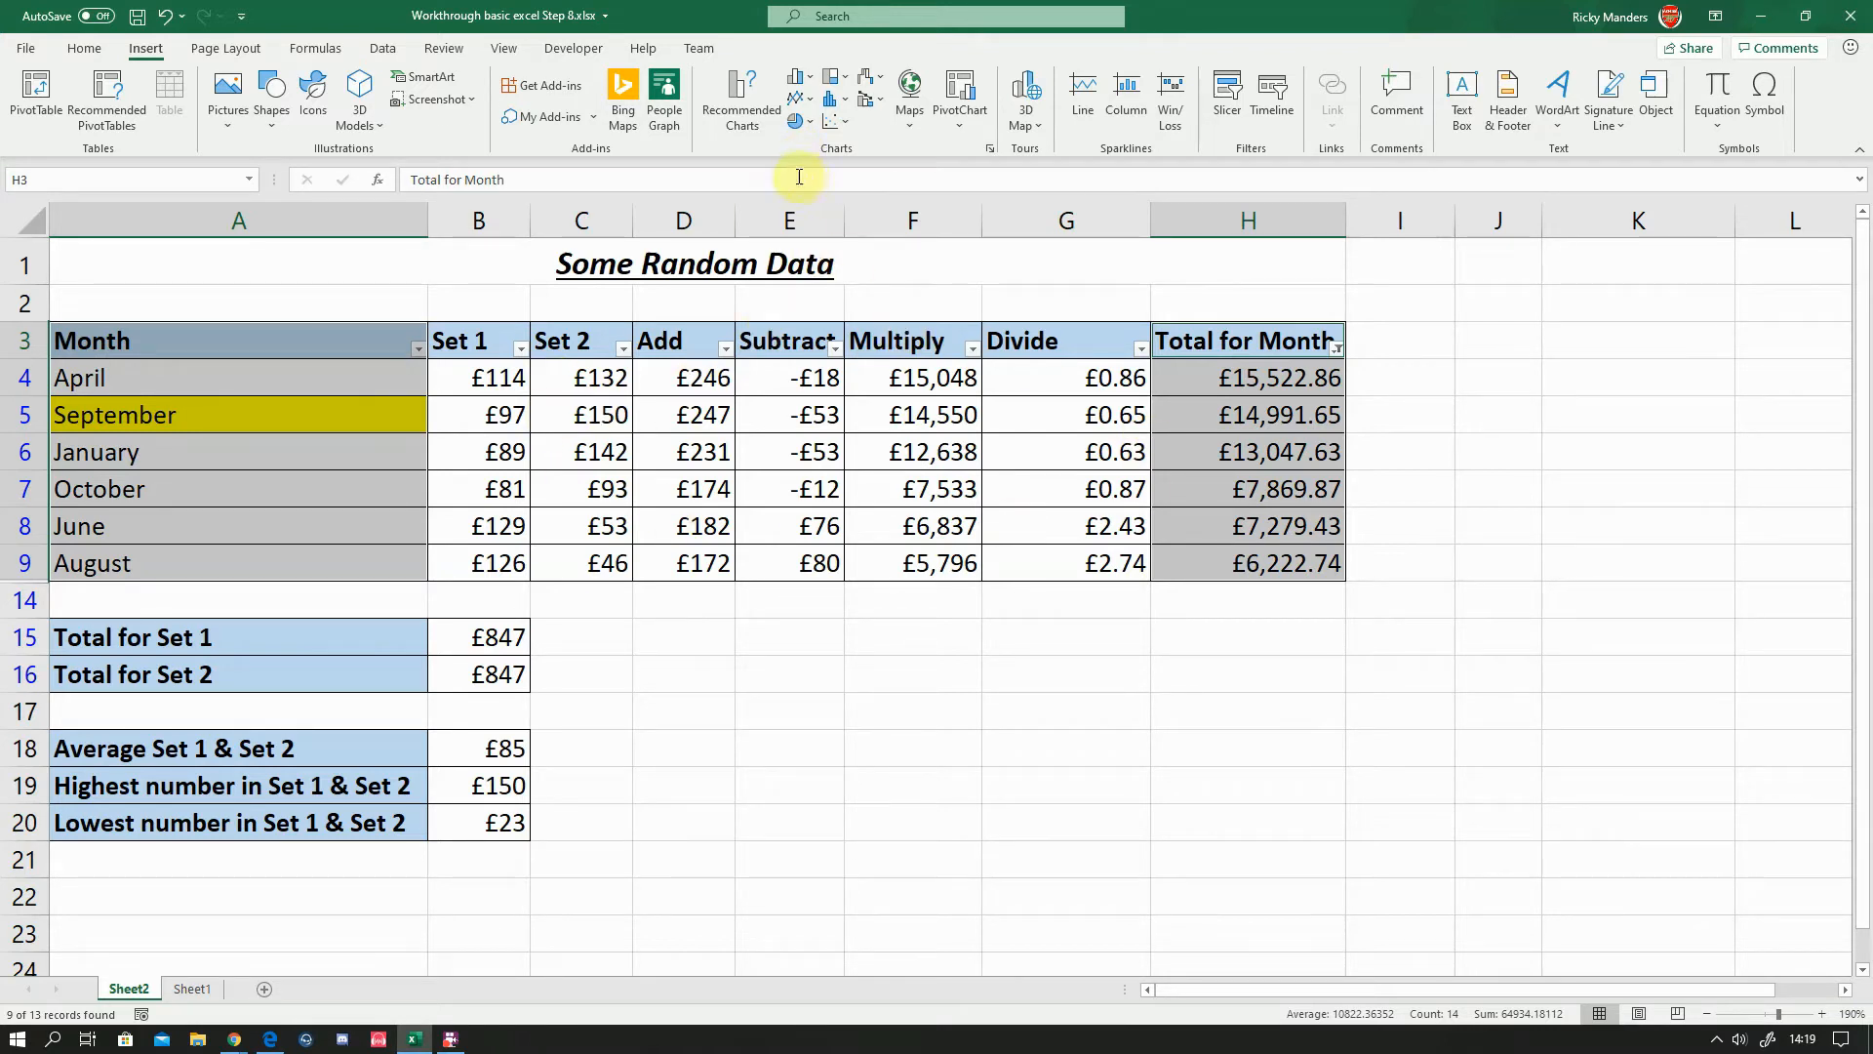
pyautogui.click(807, 78)
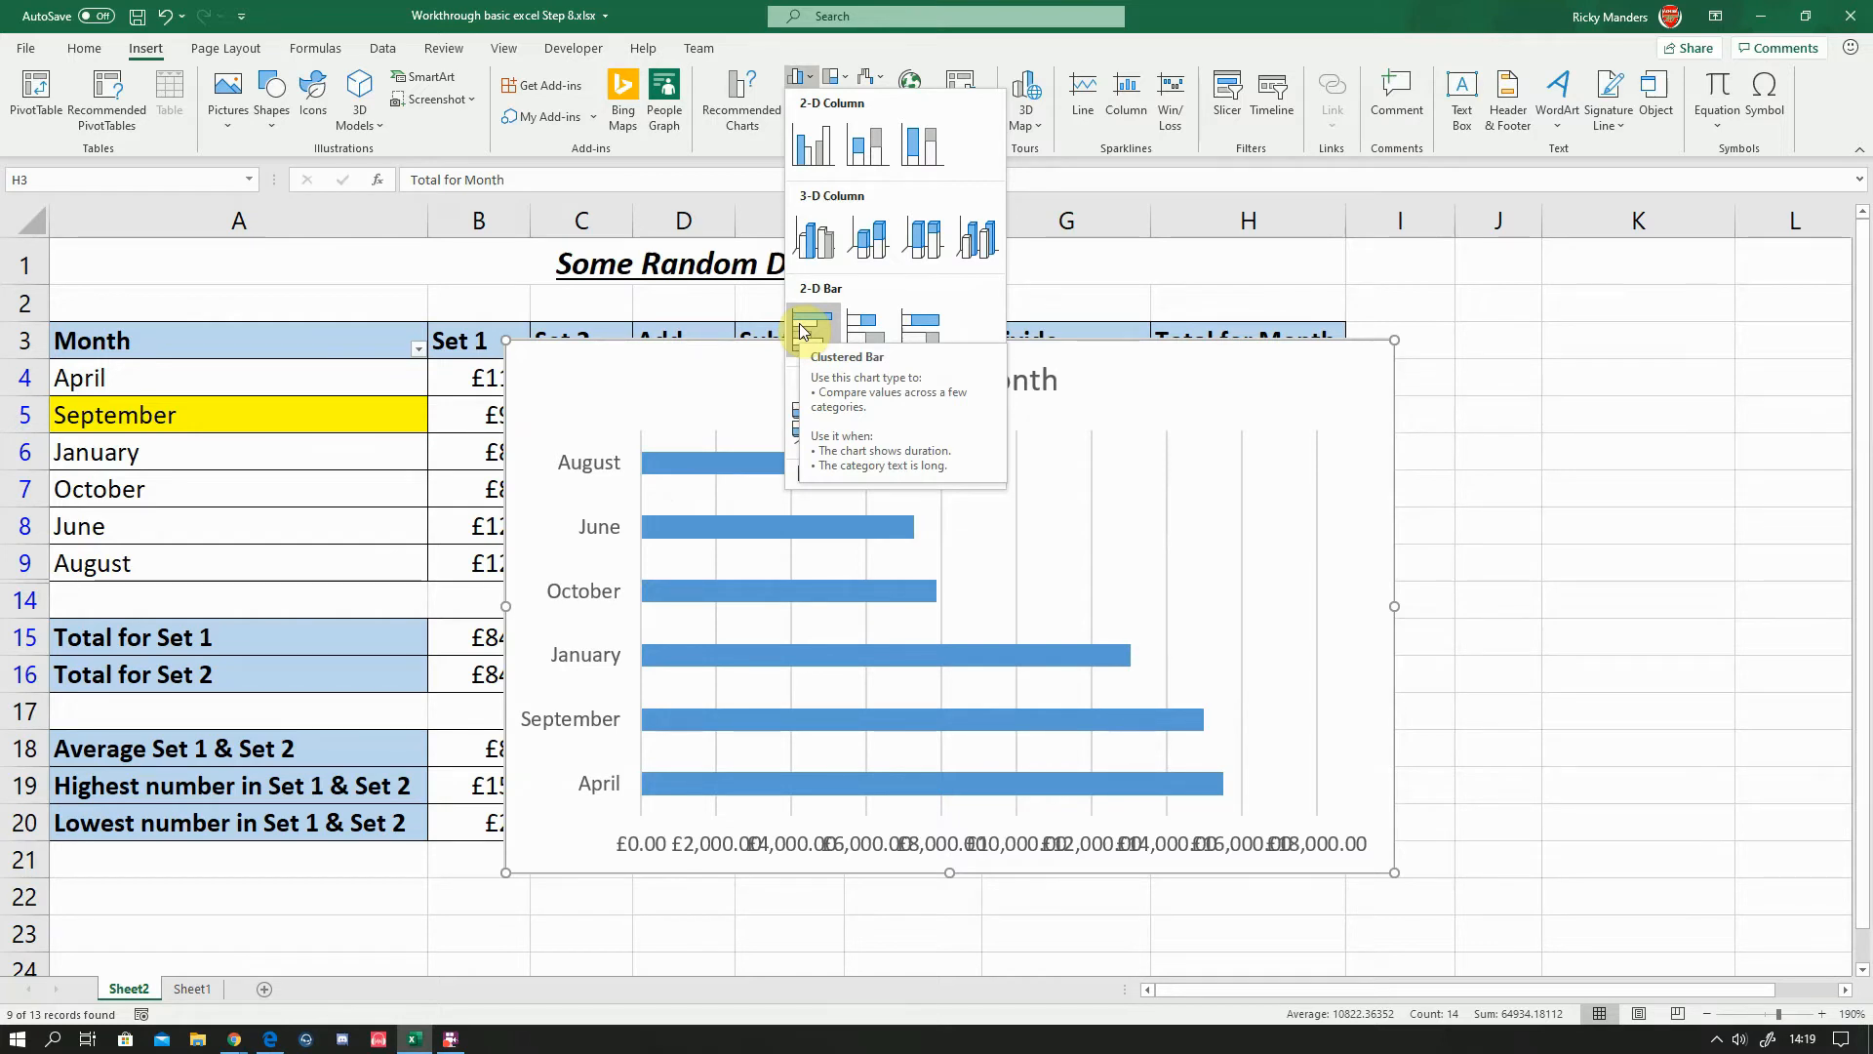
pyautogui.click(817, 152)
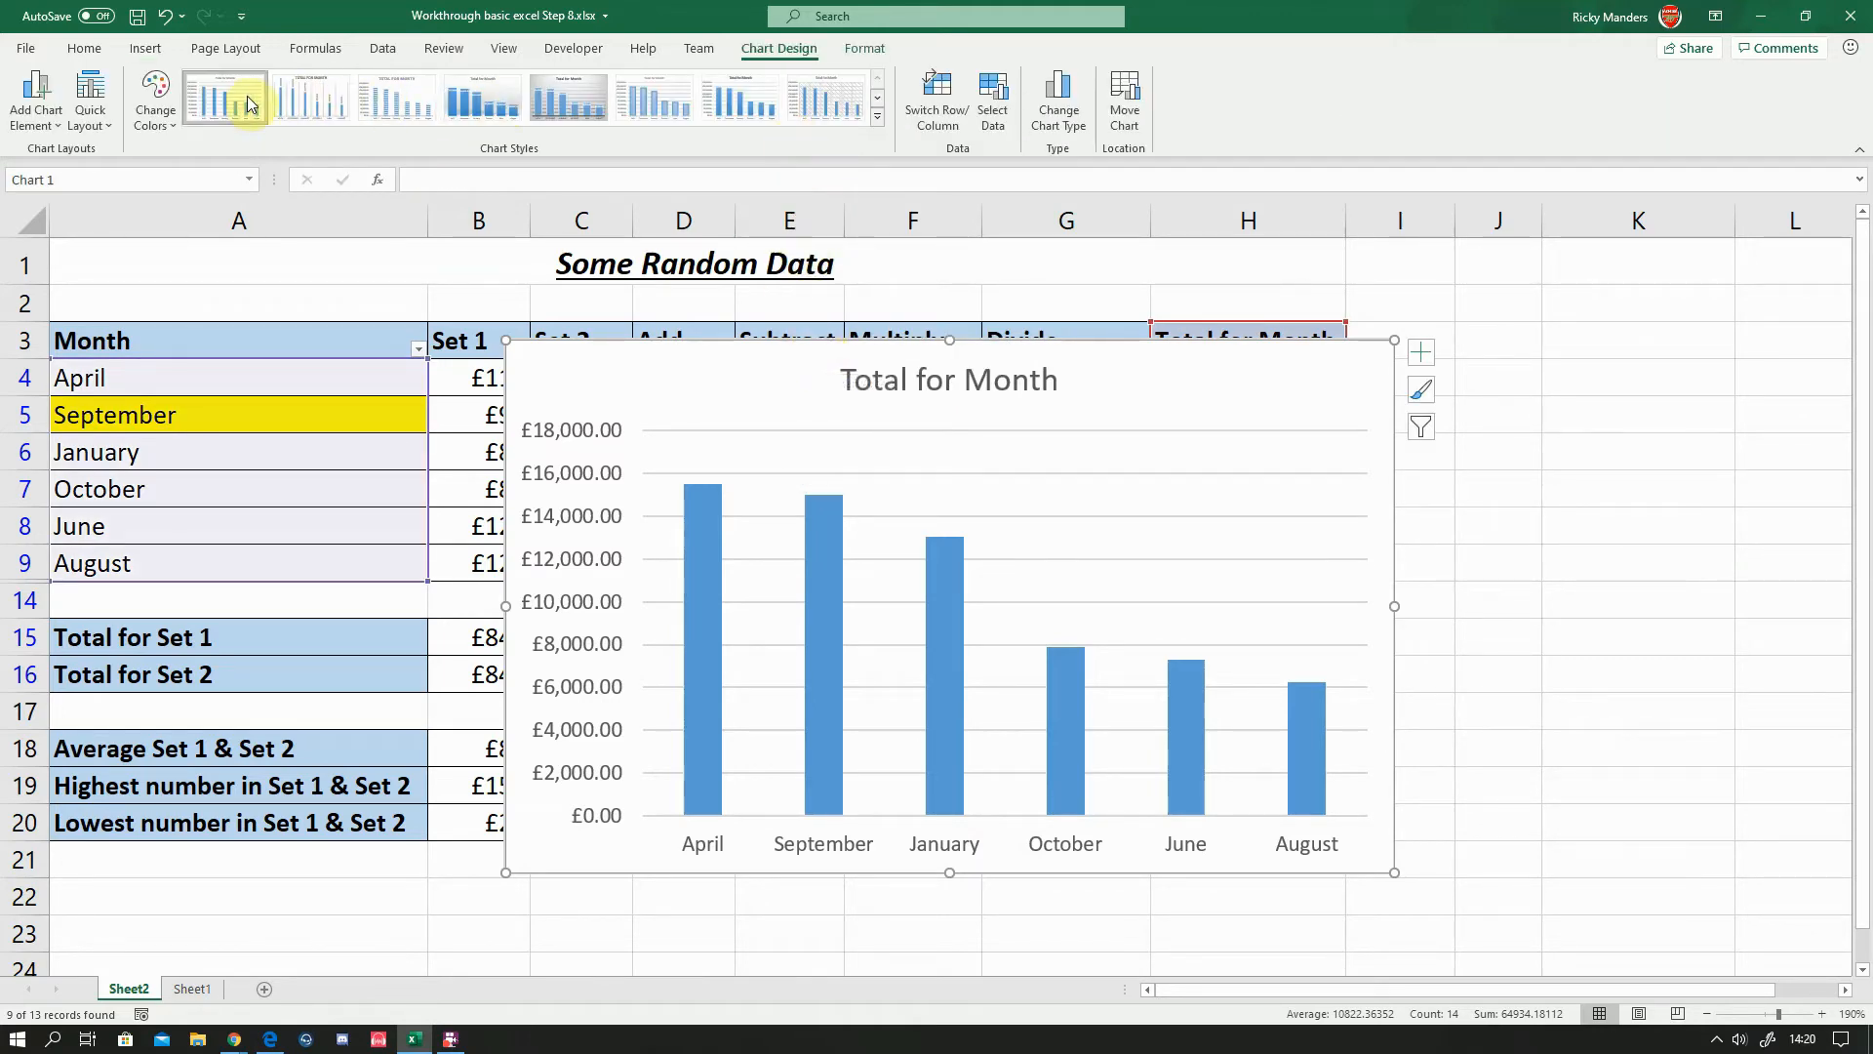
# Move the chart to its own new sheet named "Total for month chart"
pyautogui.moveTo(940, 571)
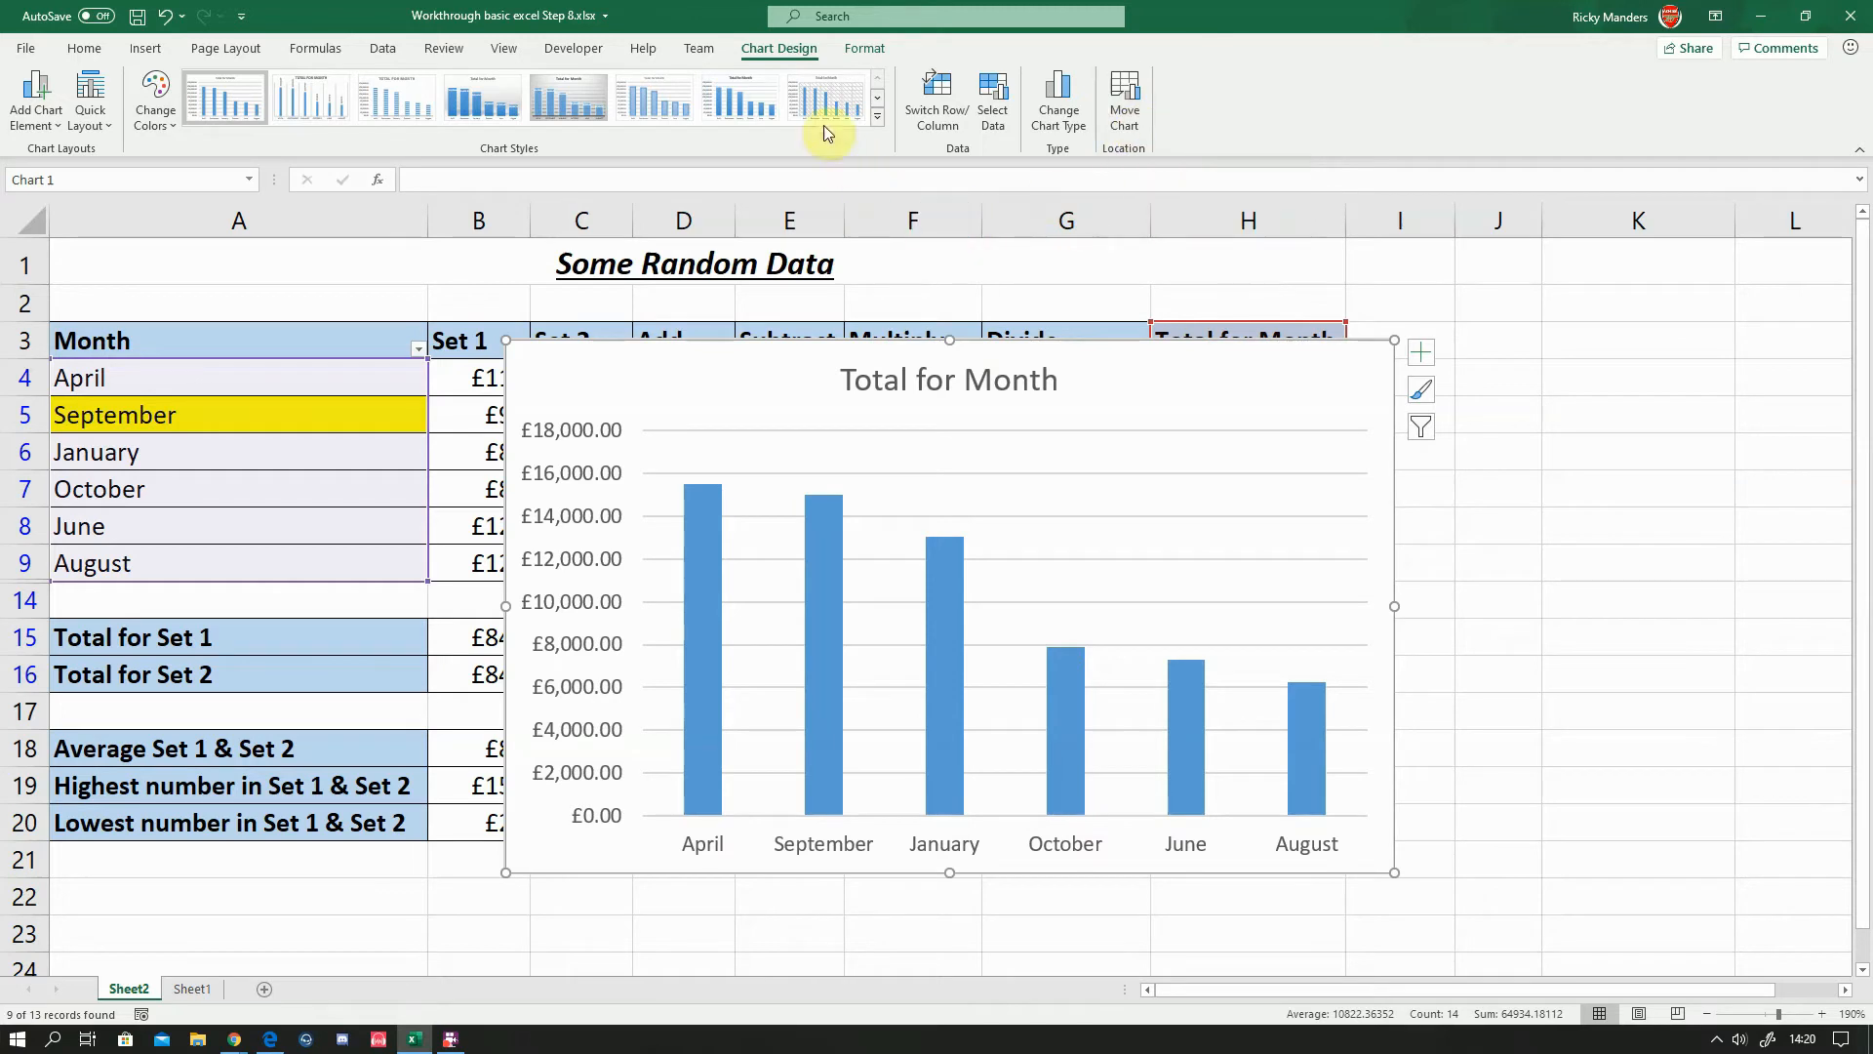
pyautogui.rightClick(1341, 377)
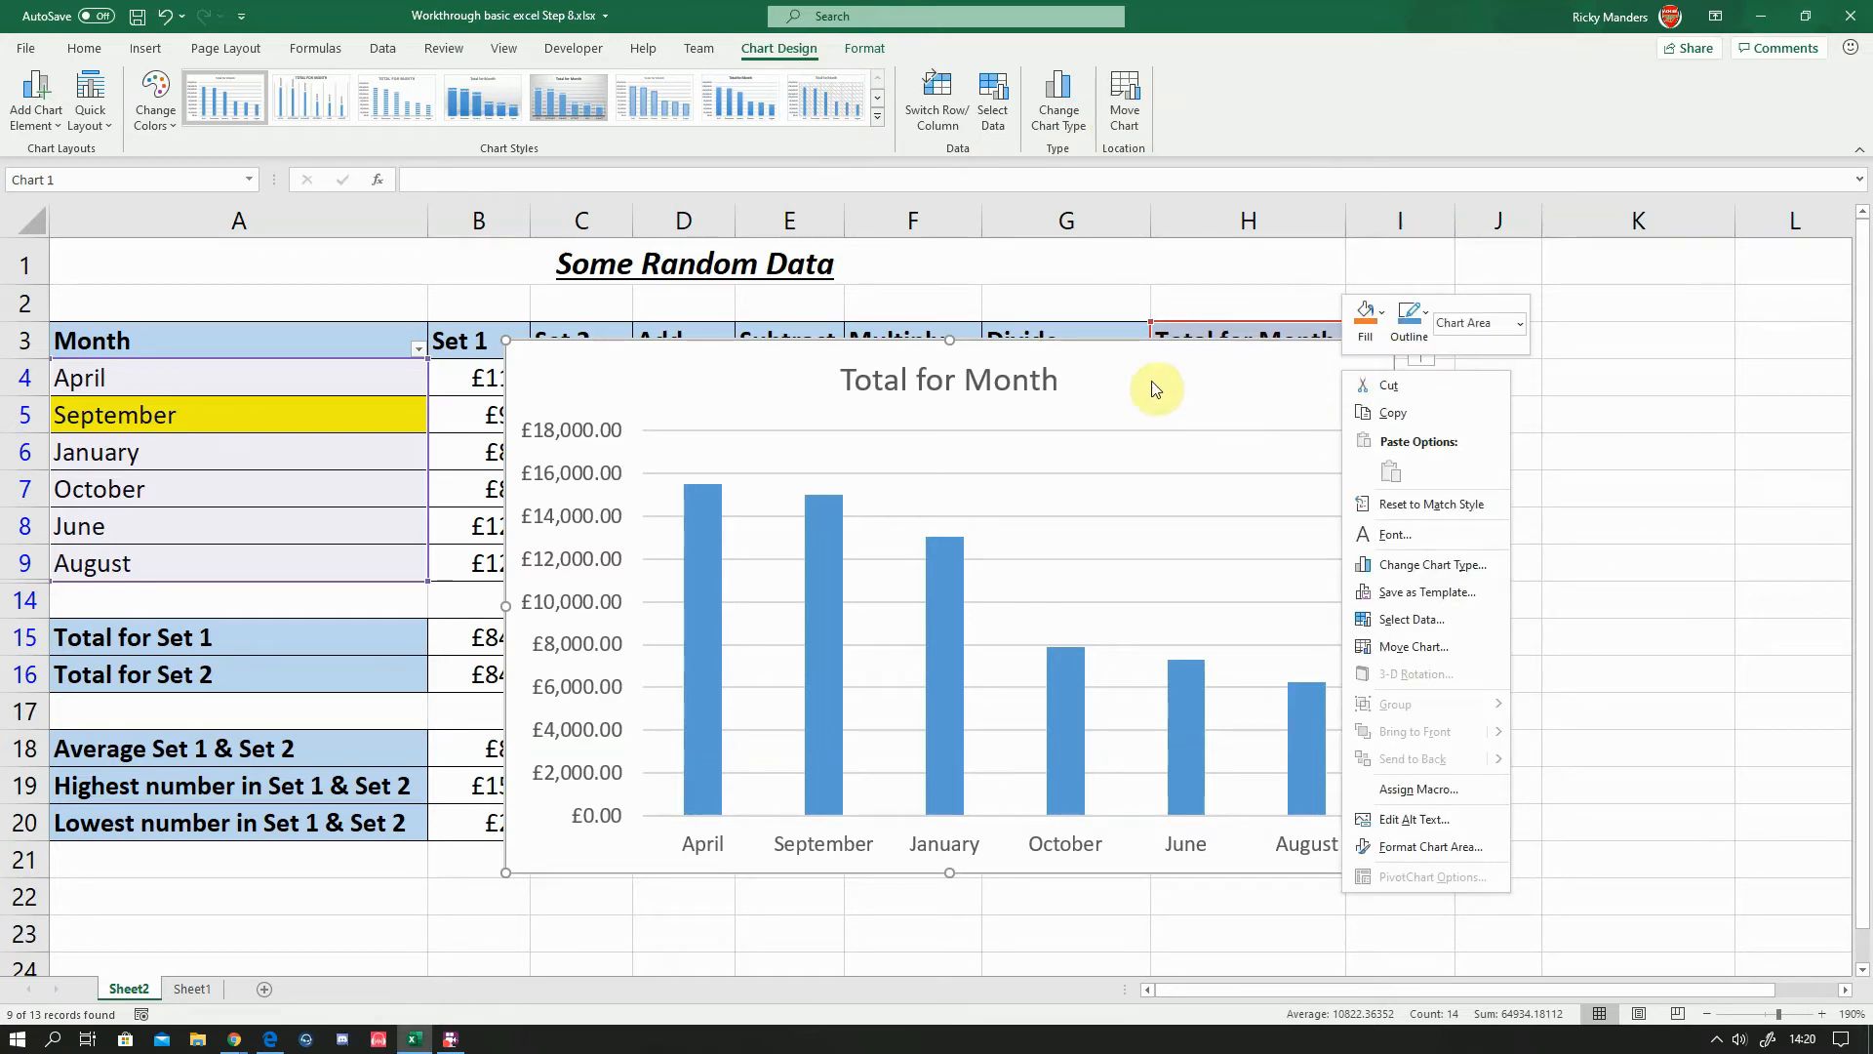
pyautogui.click(1436, 646)
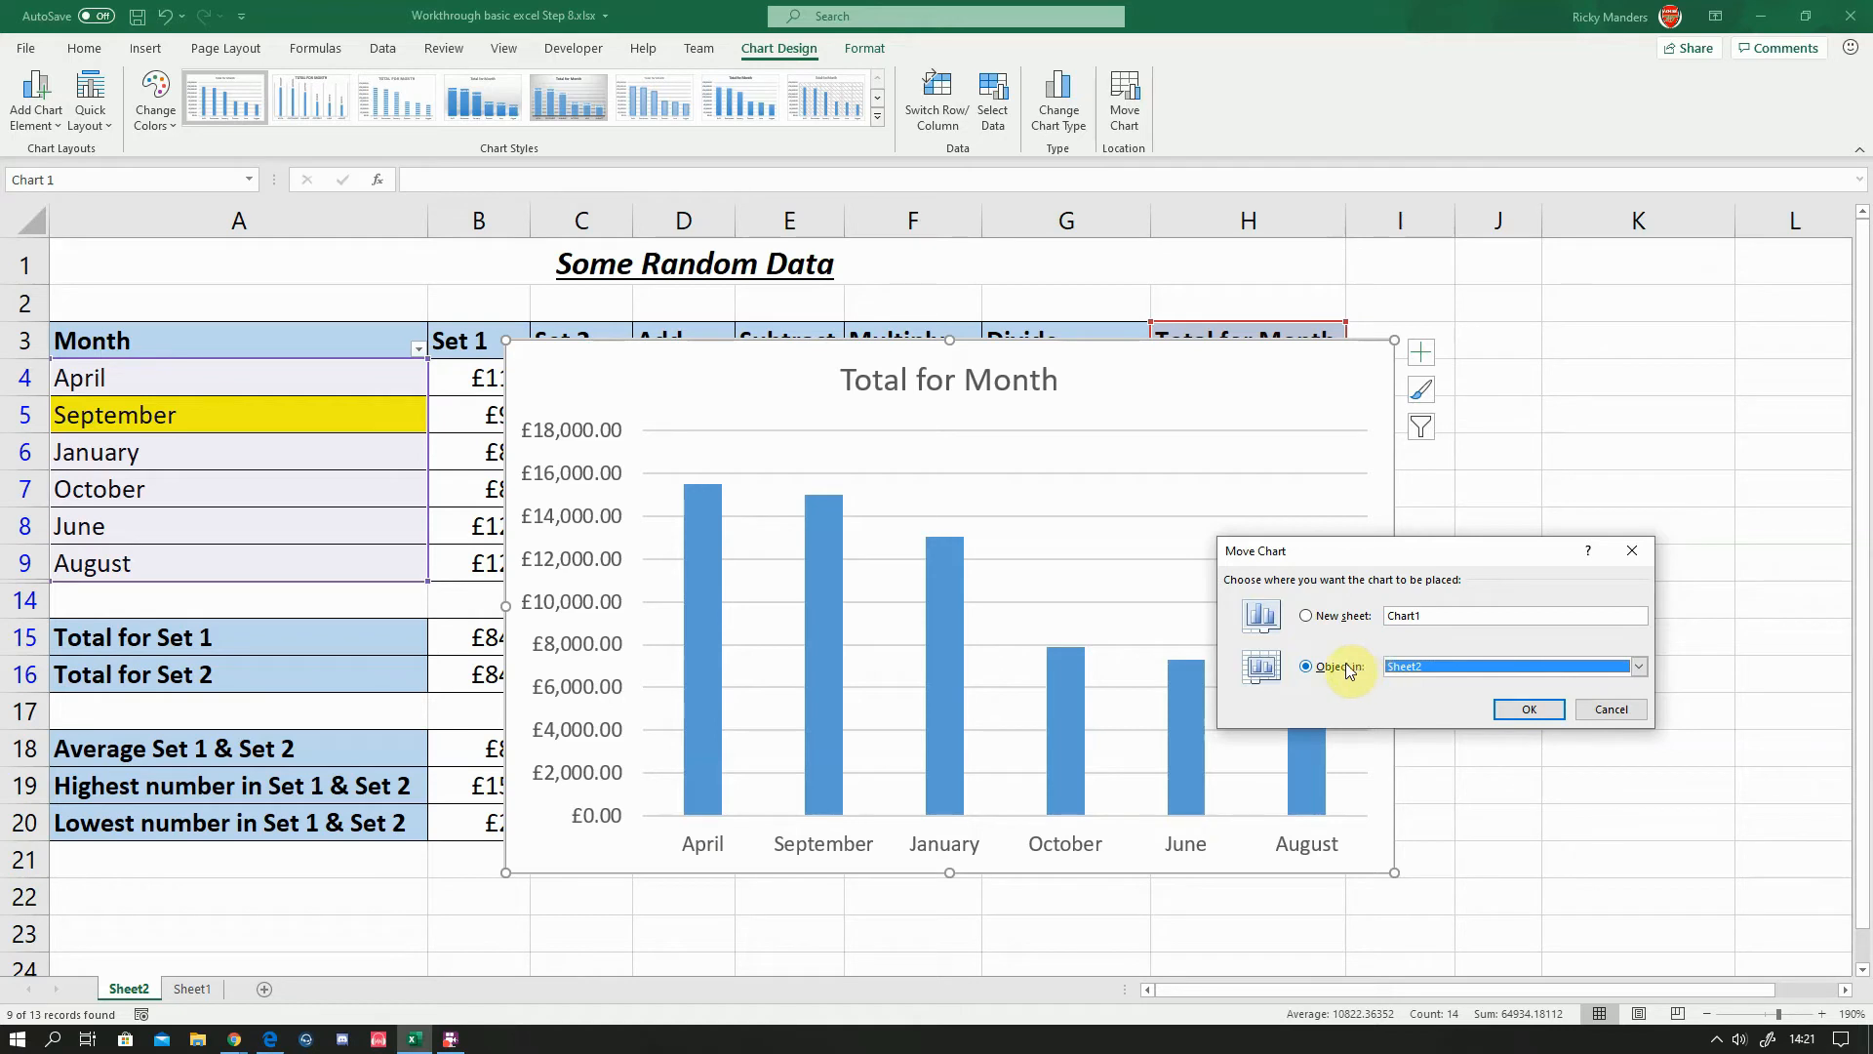
pyautogui.click(1310, 615)
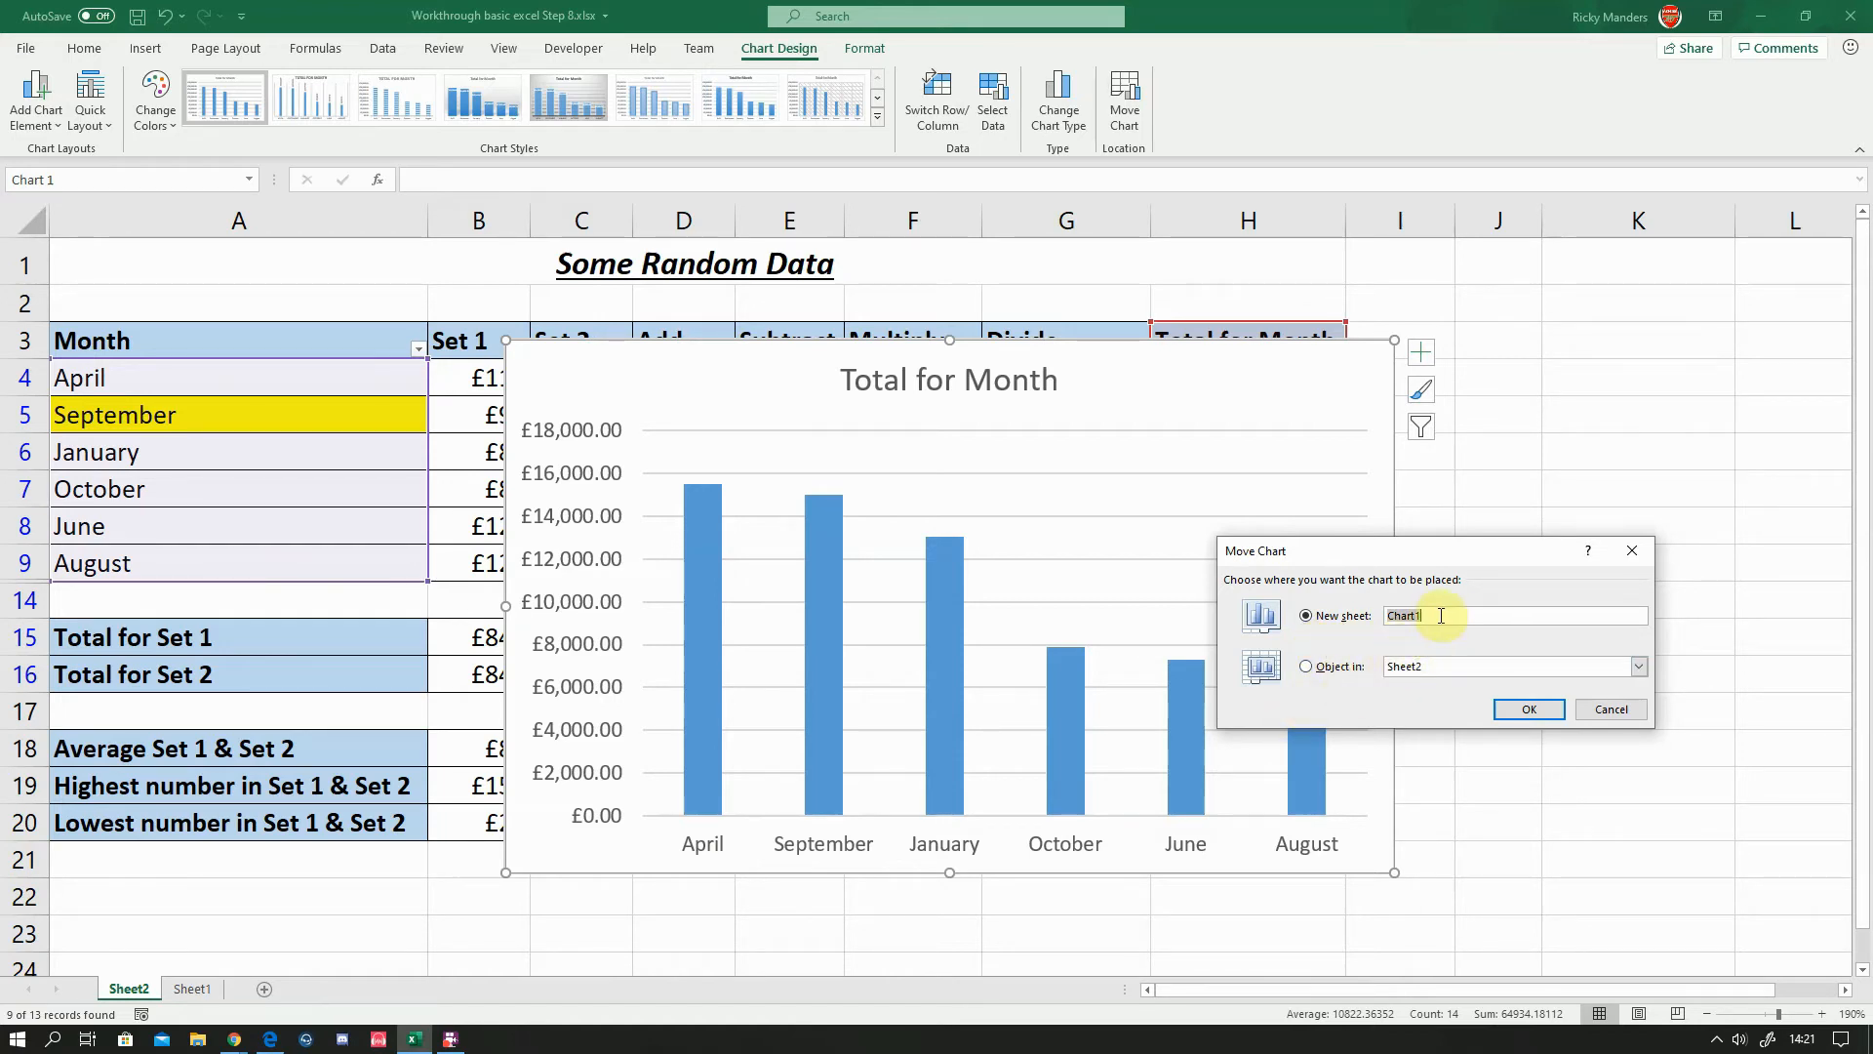
pyautogui.write('Total for month c')
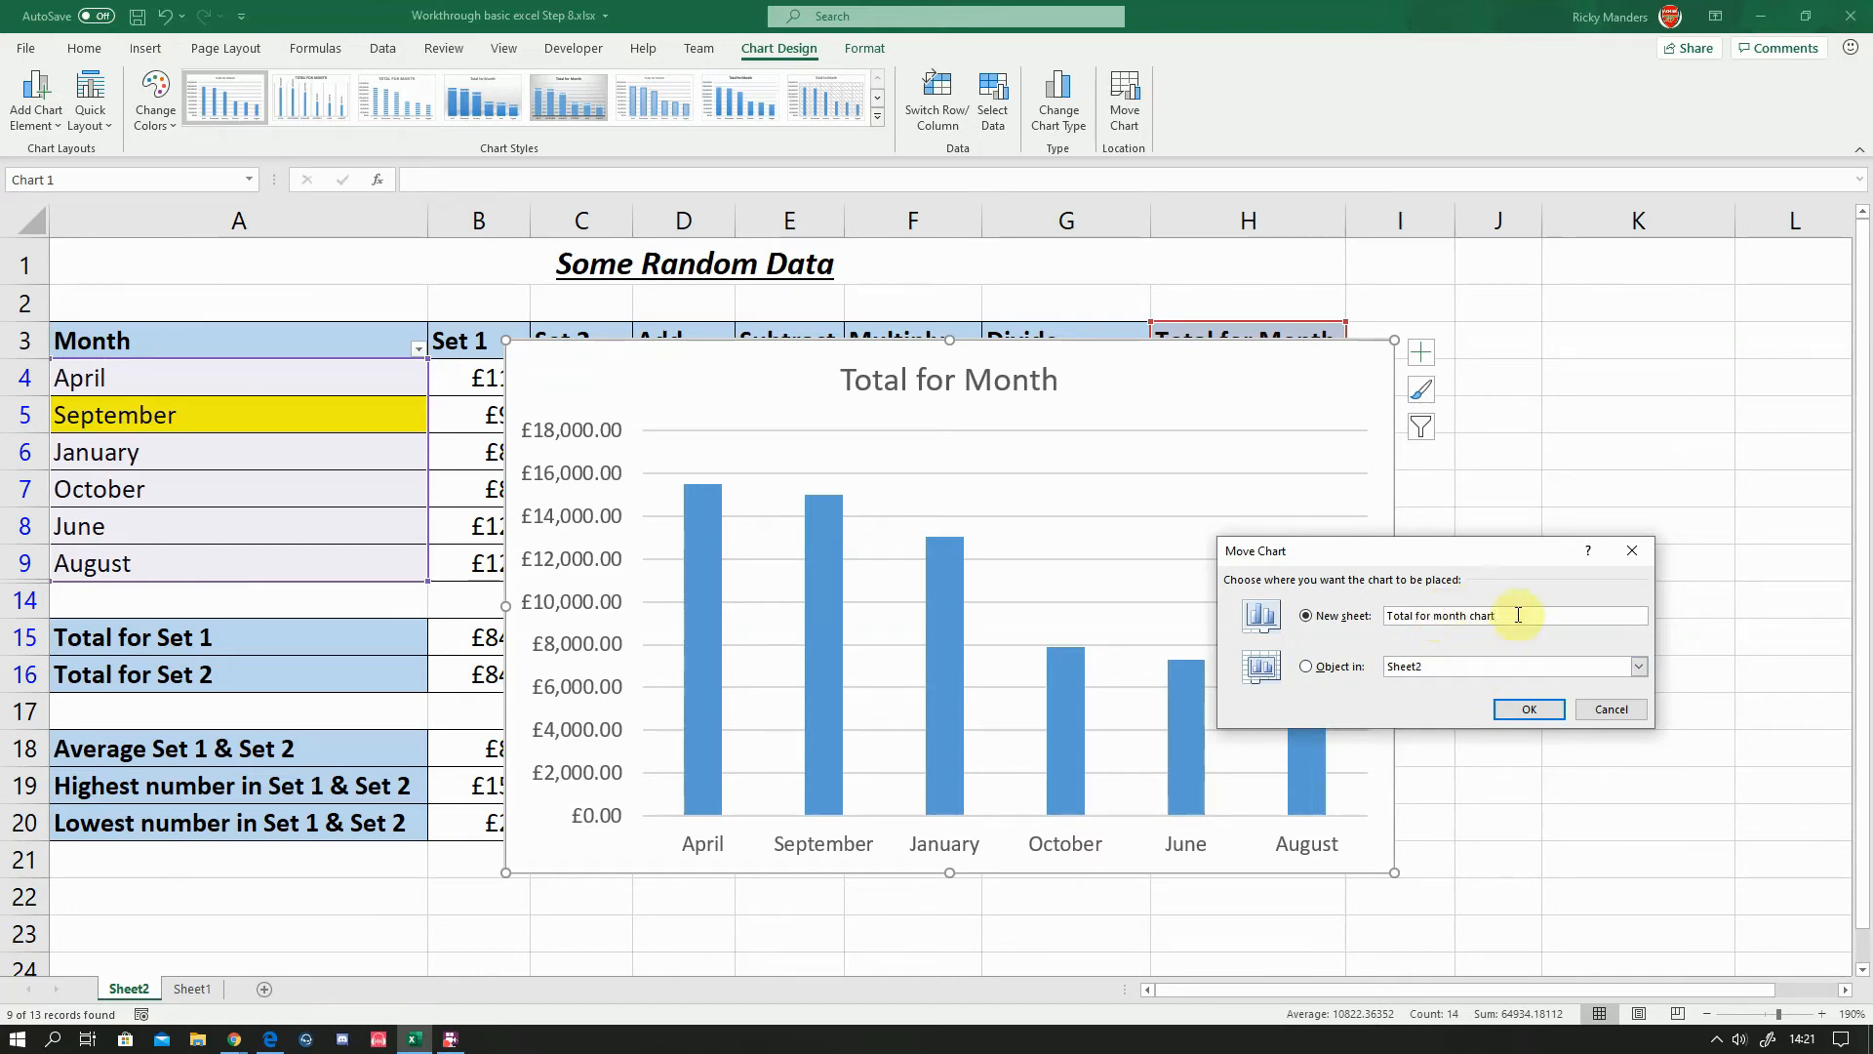
pyautogui.click(1533, 712)
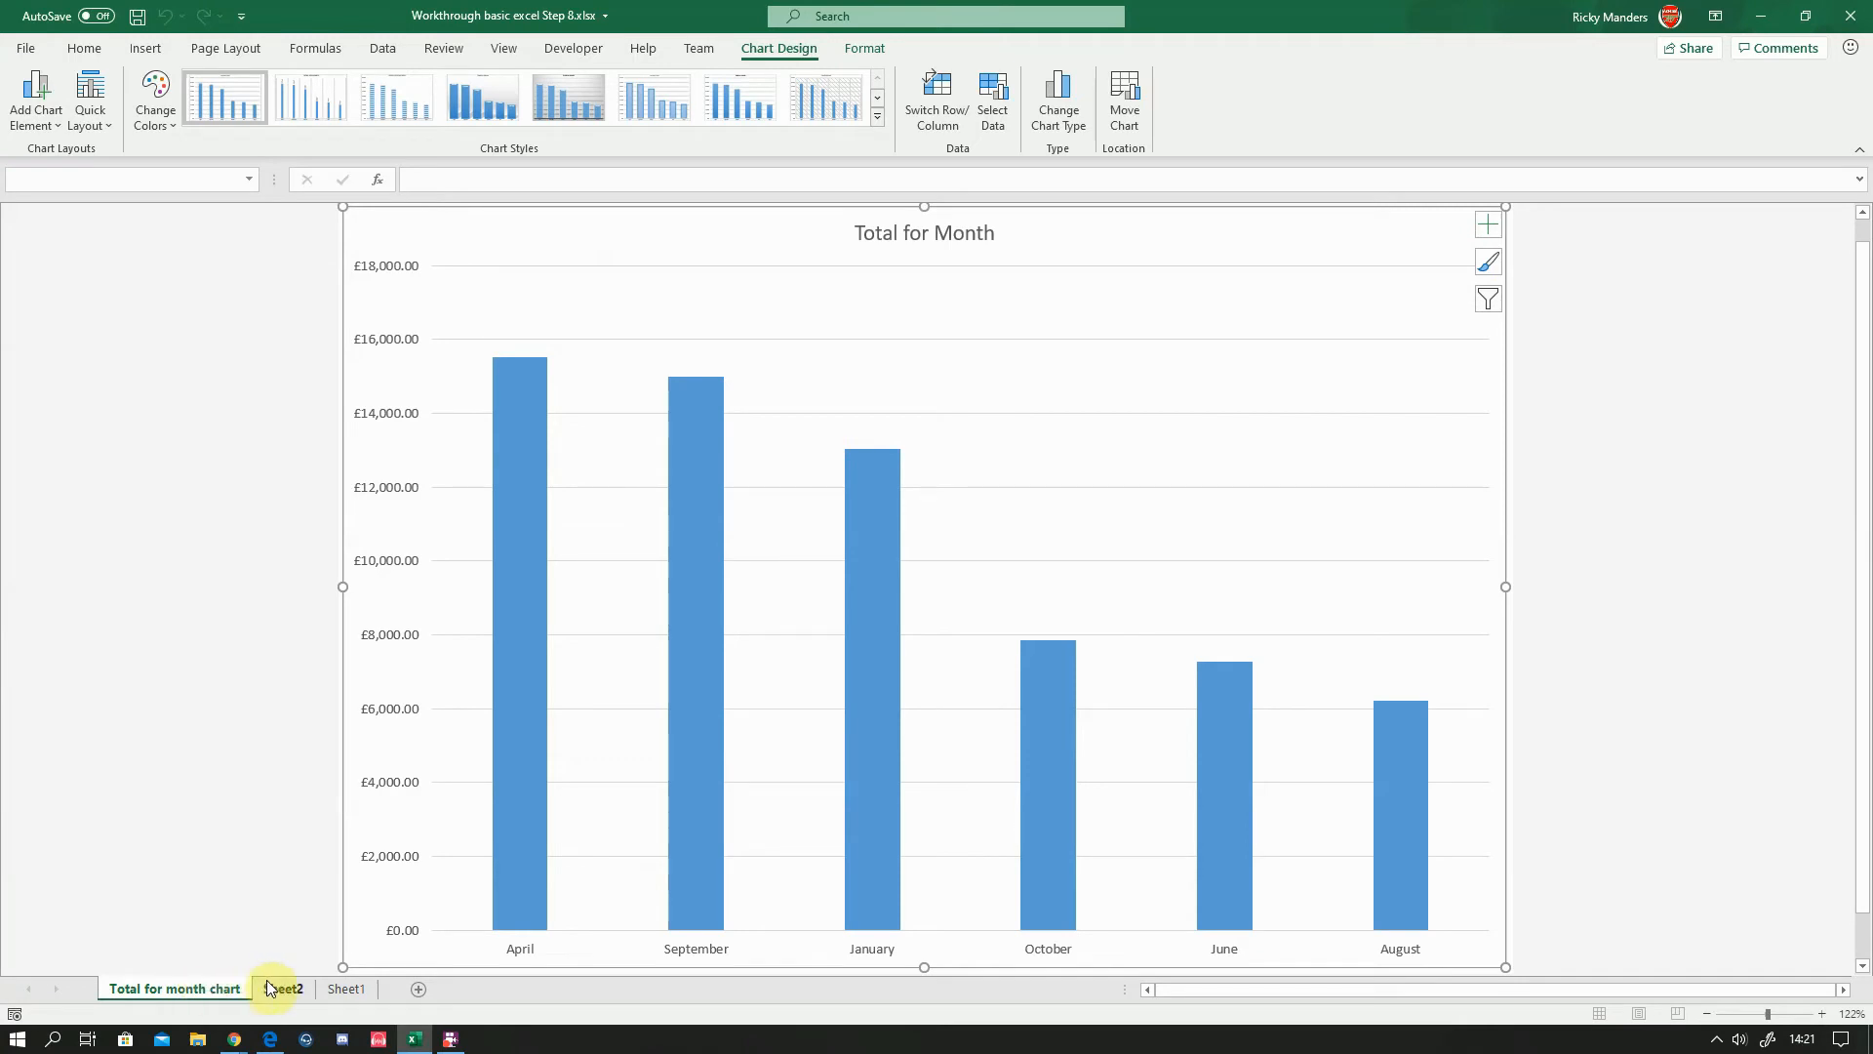
# Look through Sheet1 and Sheet2, and return to the "Total for month chart" sheet
pyautogui.click(337, 991)
pyautogui.click(284, 988)
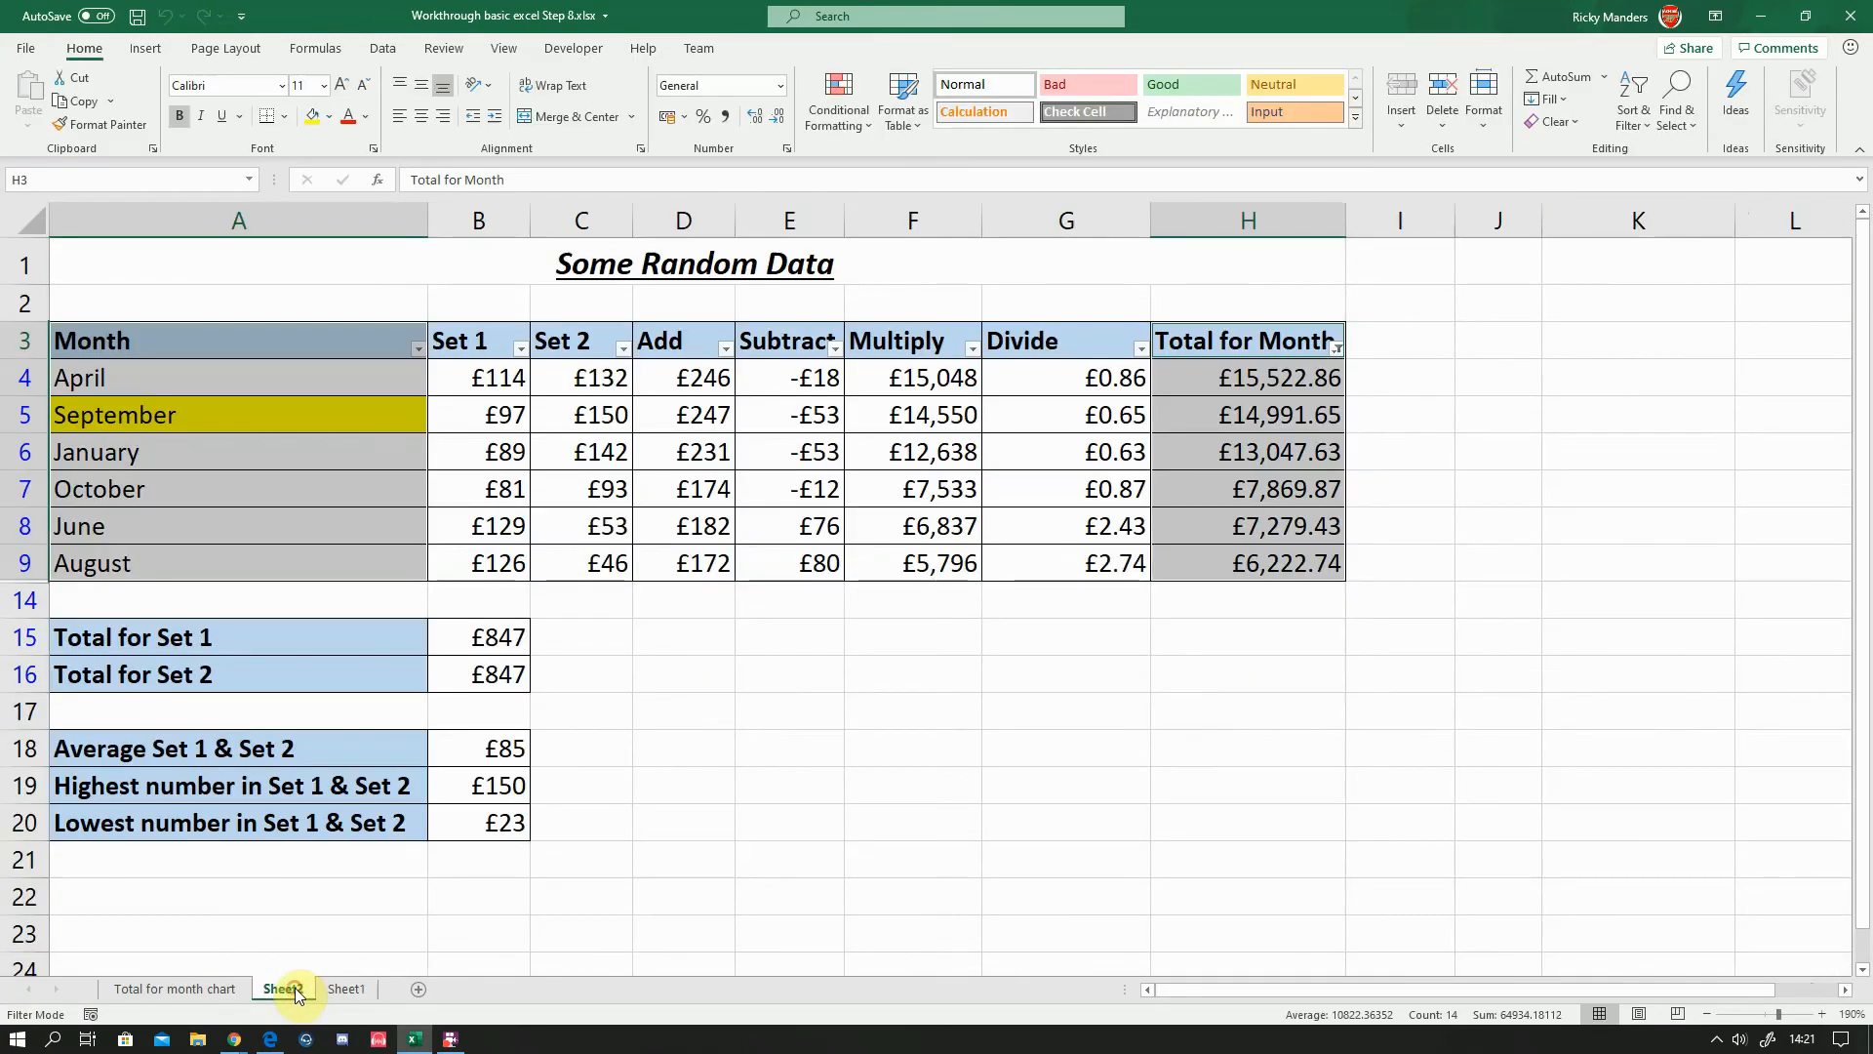
pyautogui.click(341, 991)
pyautogui.click(267, 991)
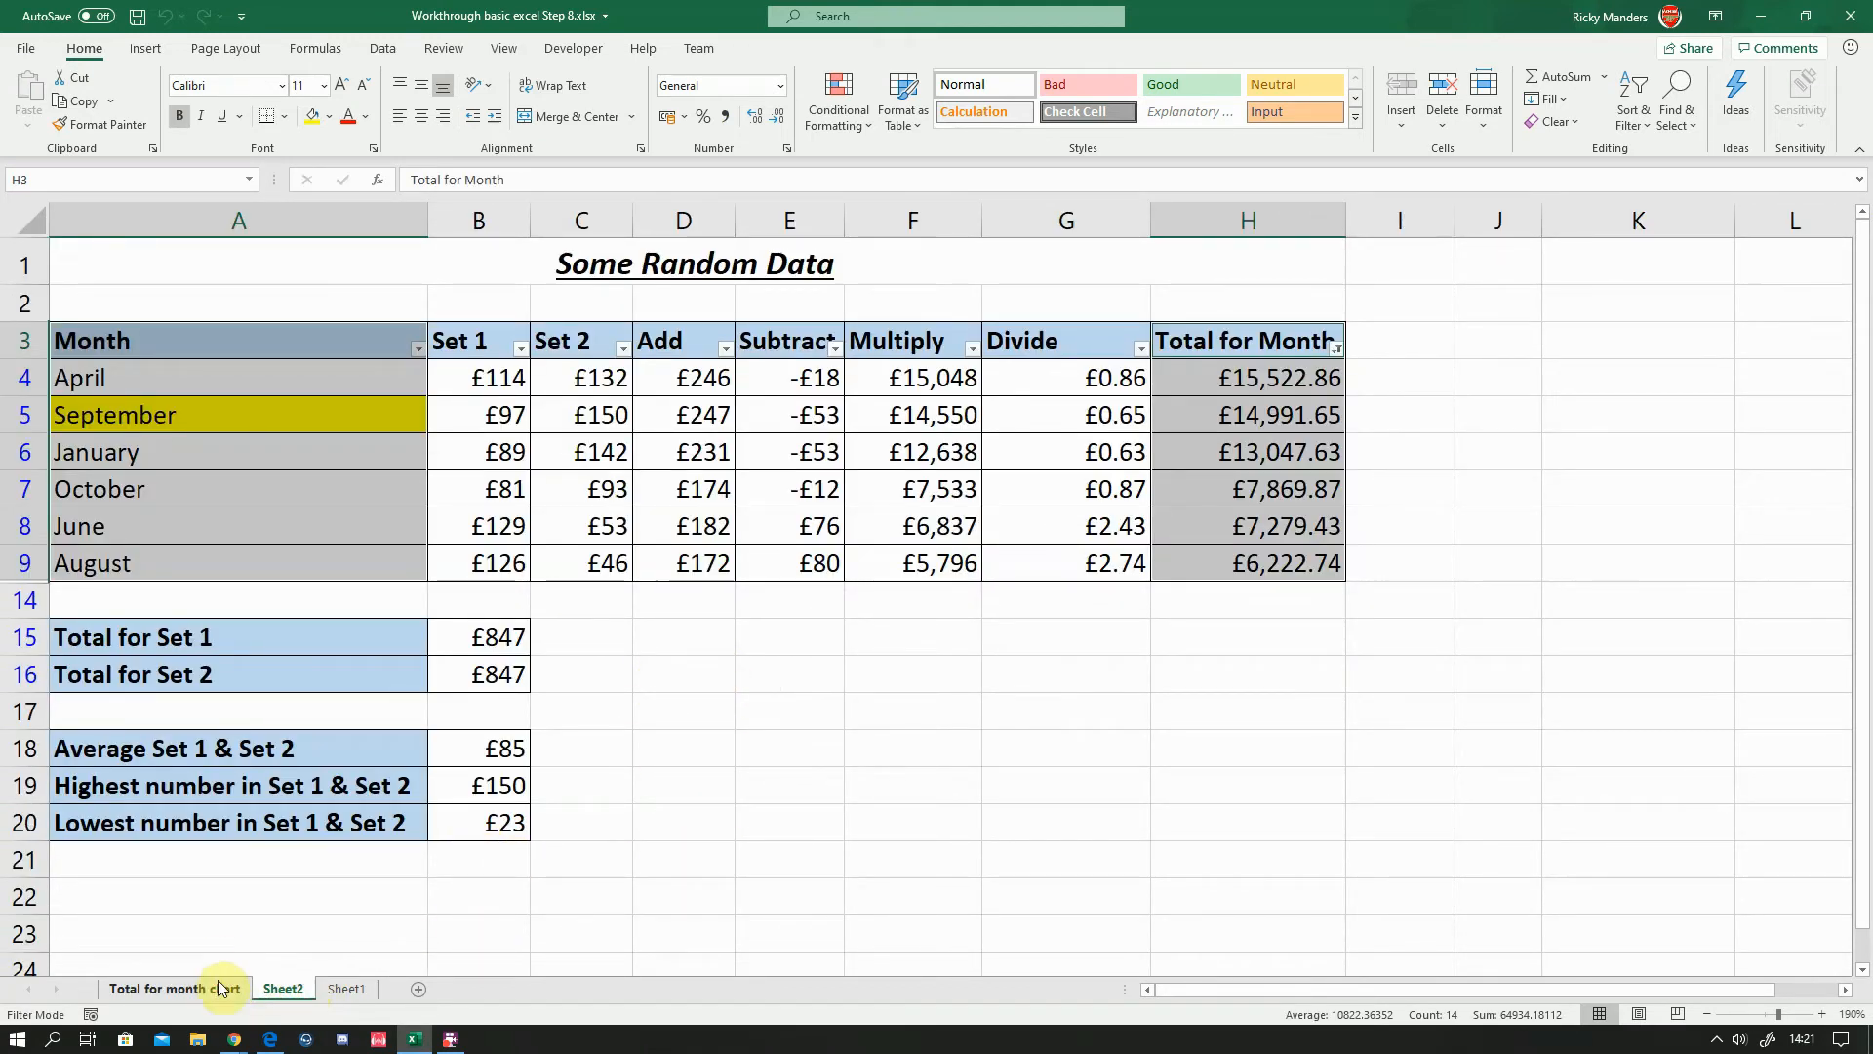
pyautogui.click(246, 989)
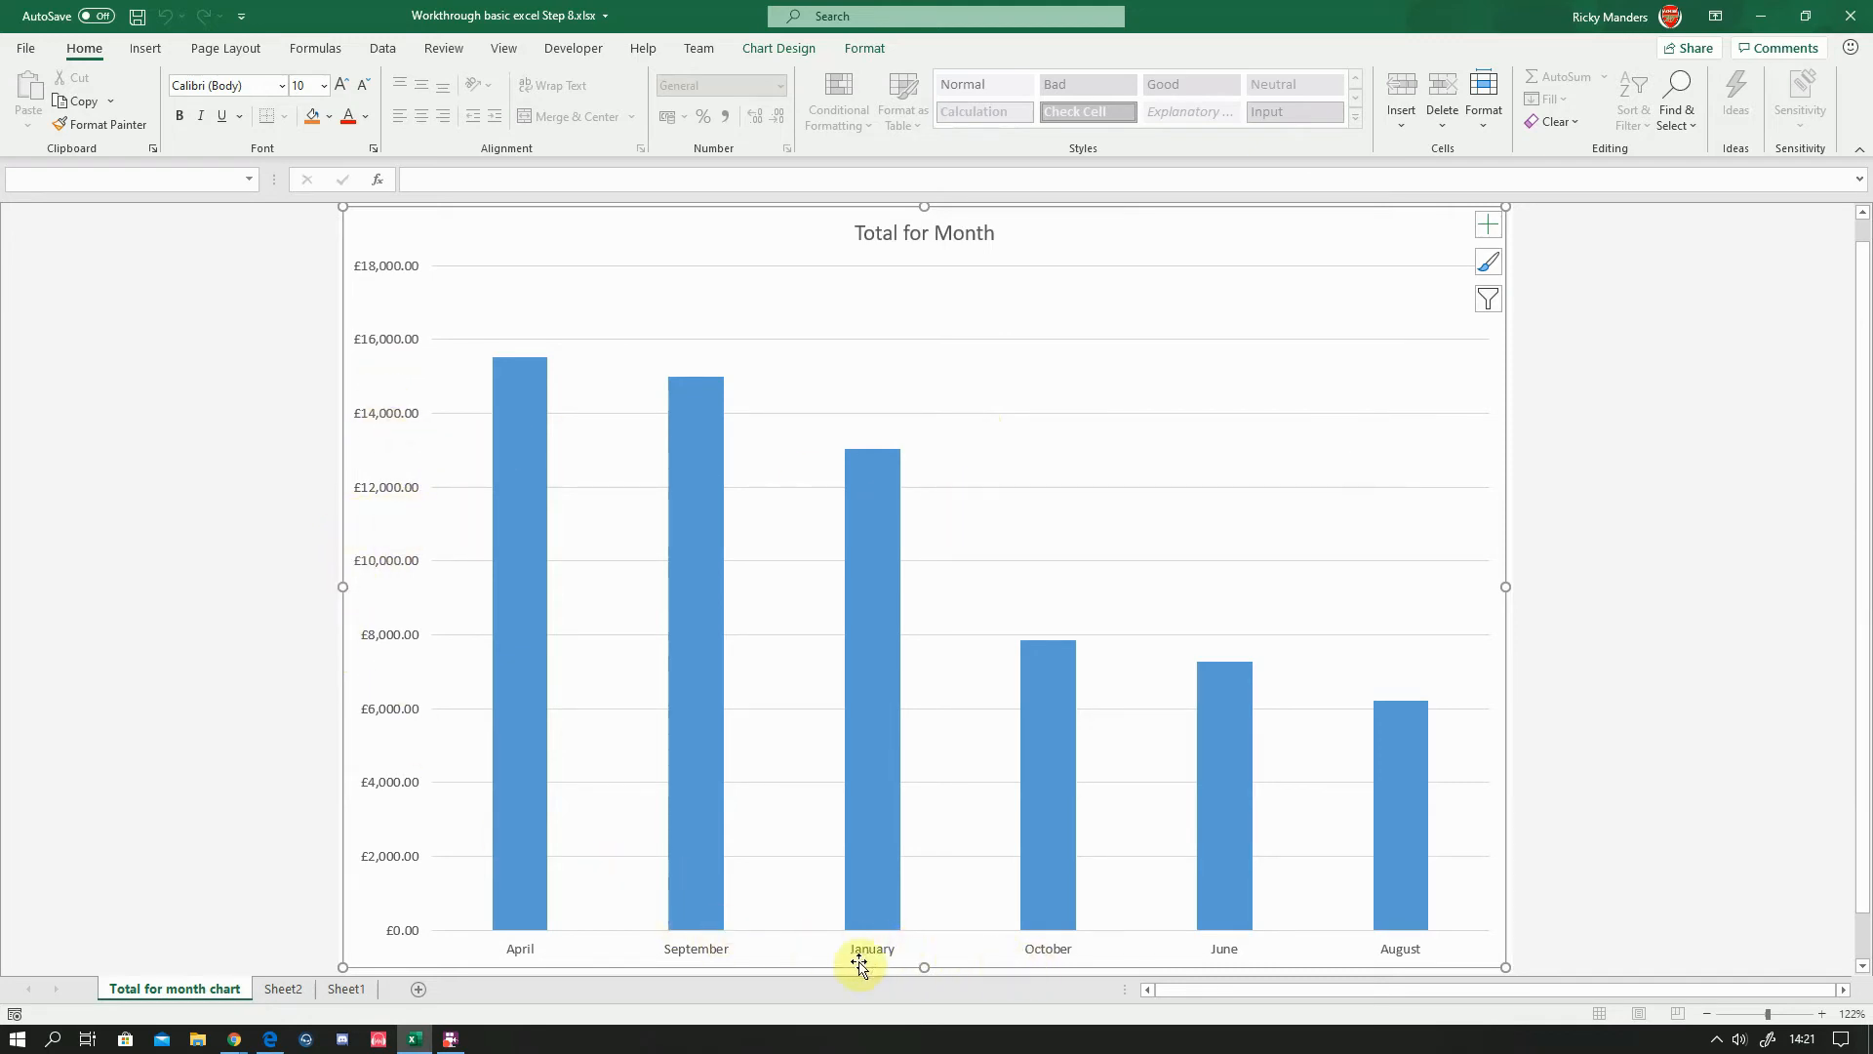
# Add axis titles to the chart, with "Total for month" on the vertical axis and "Month" on the horizontal axis
pyautogui.click(1493, 222)
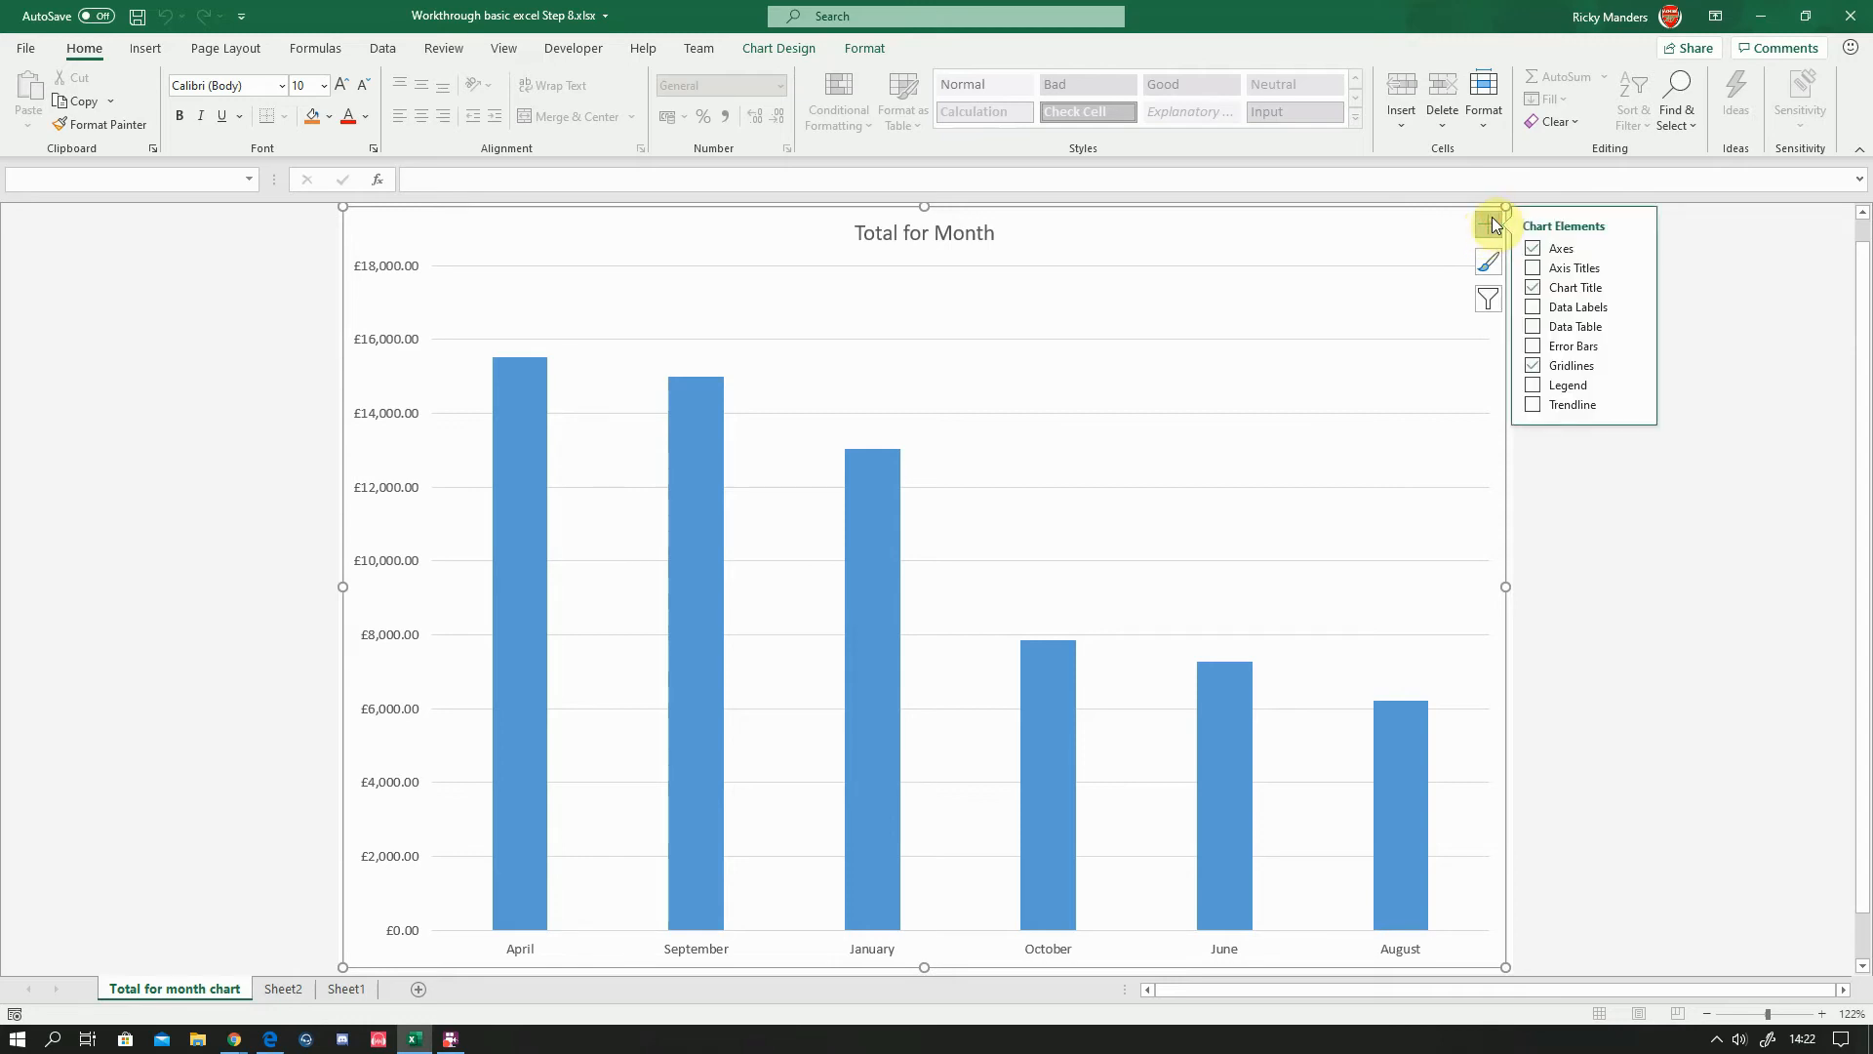
pyautogui.click(1580, 269)
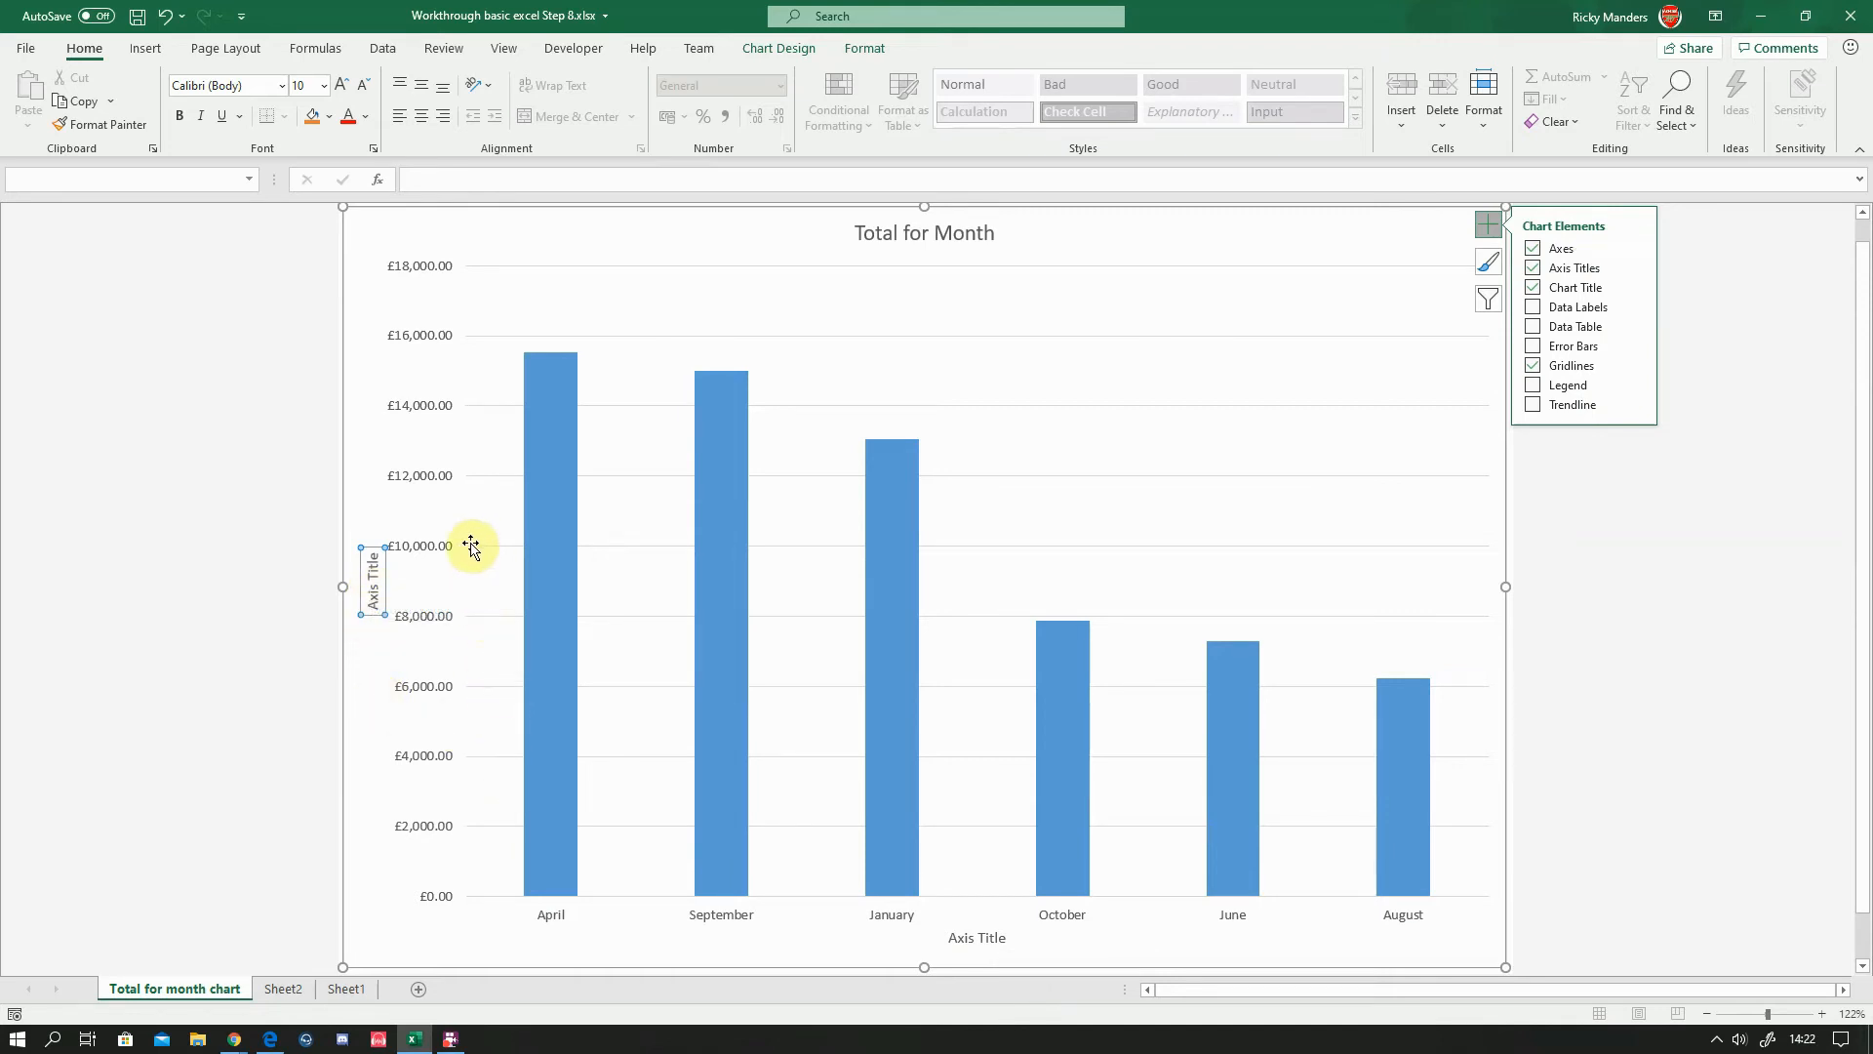
pyautogui.moveTo(573, 690)
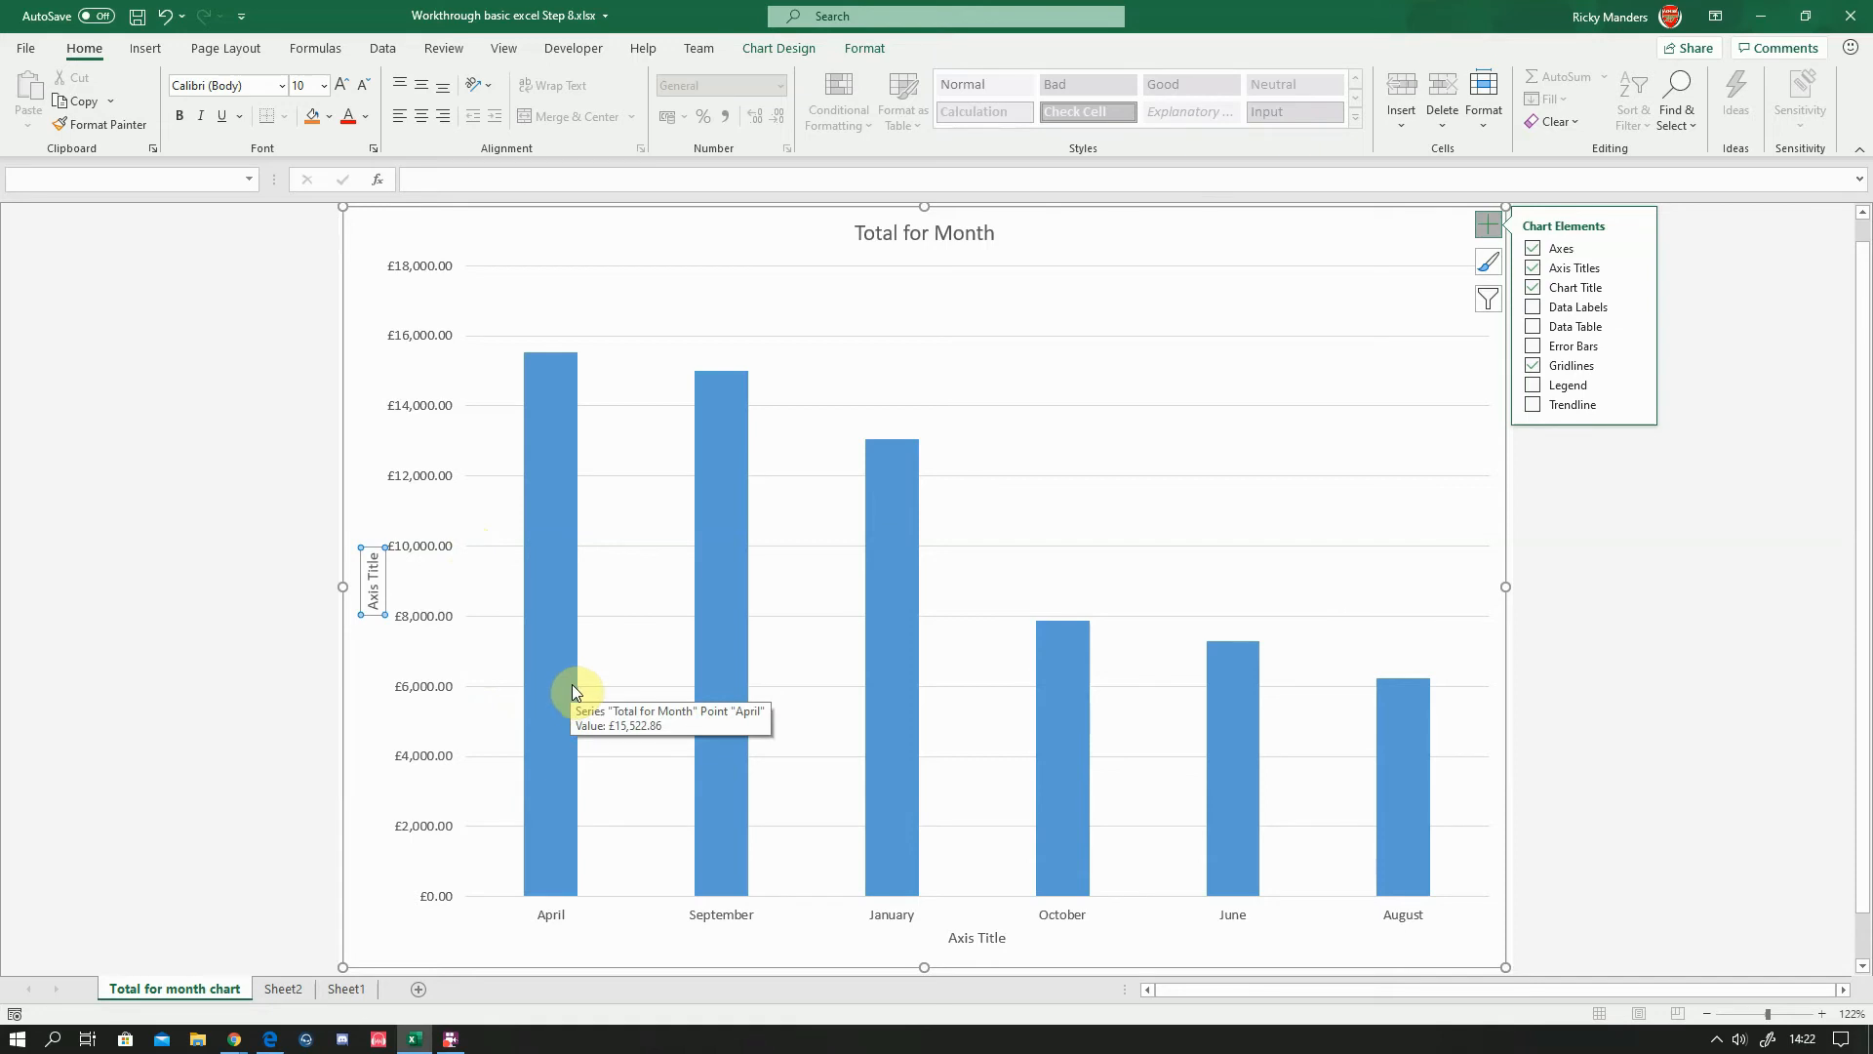
pyautogui.click(379, 597)
pyautogui.doubleClick(377, 595)
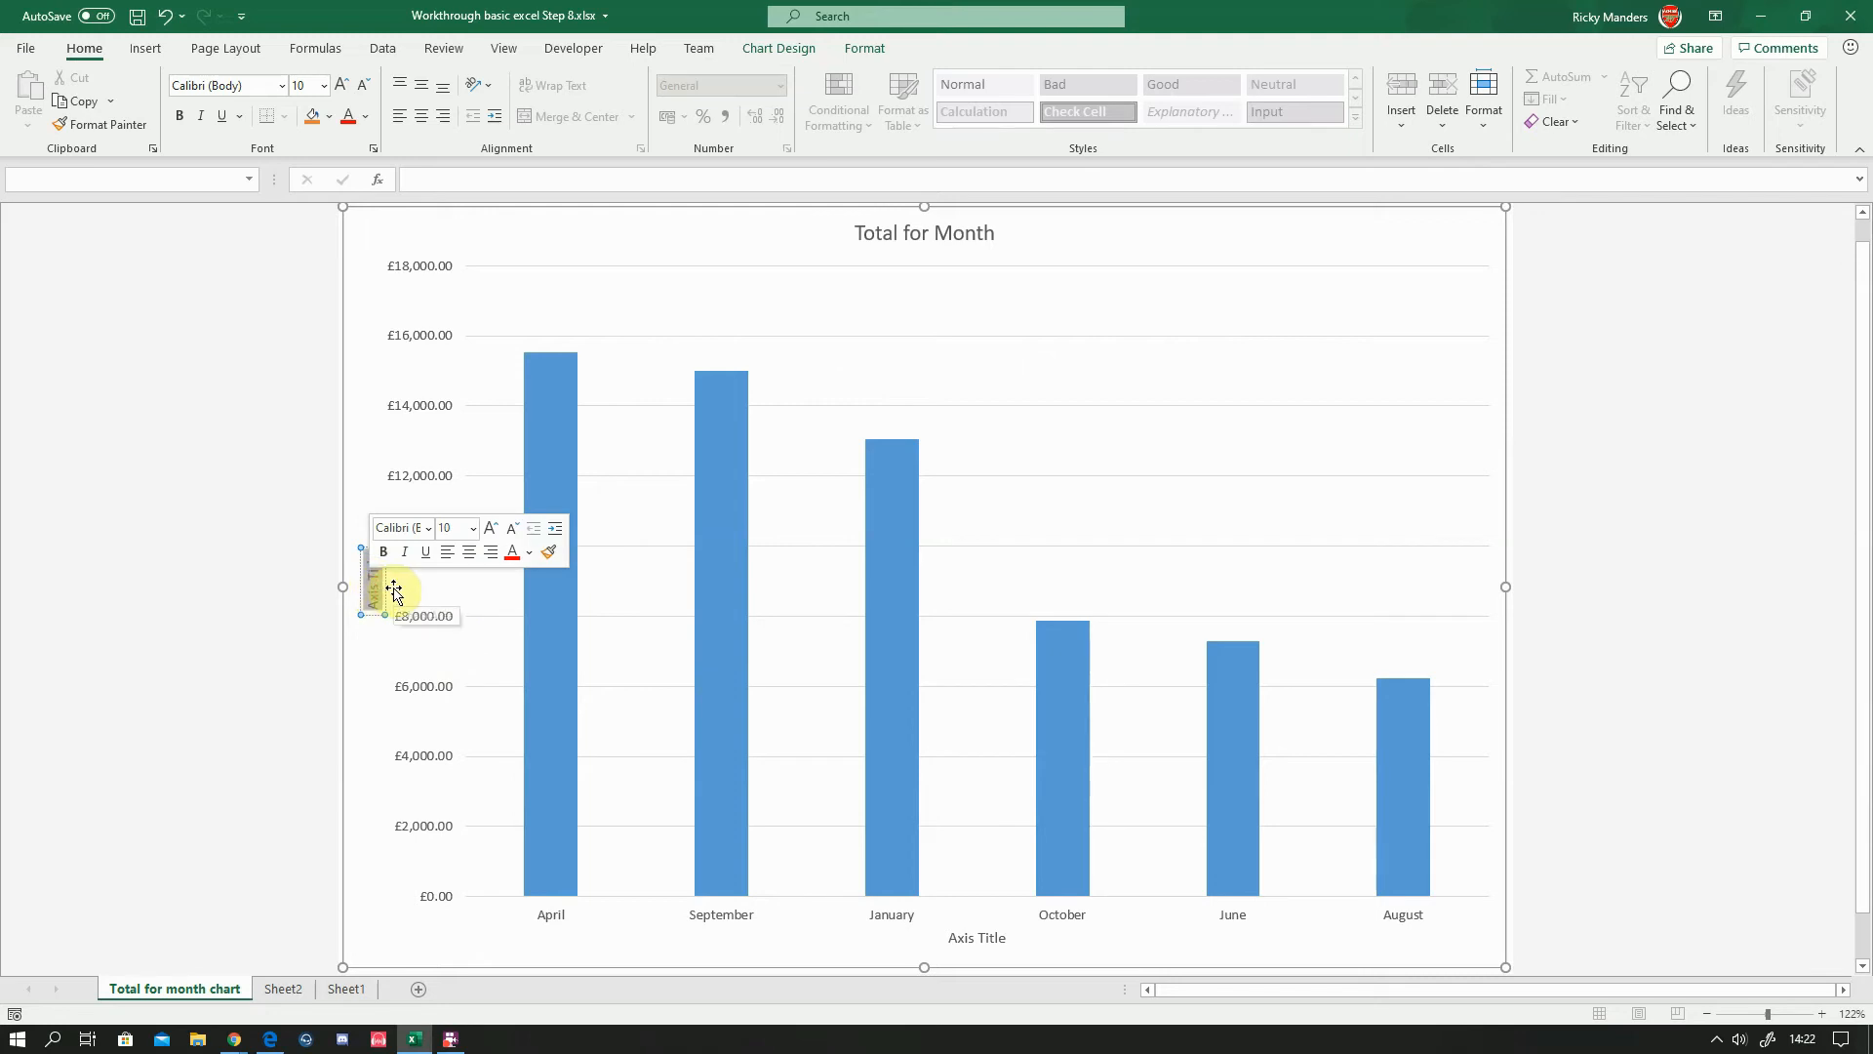
pyautogui.write('Total')
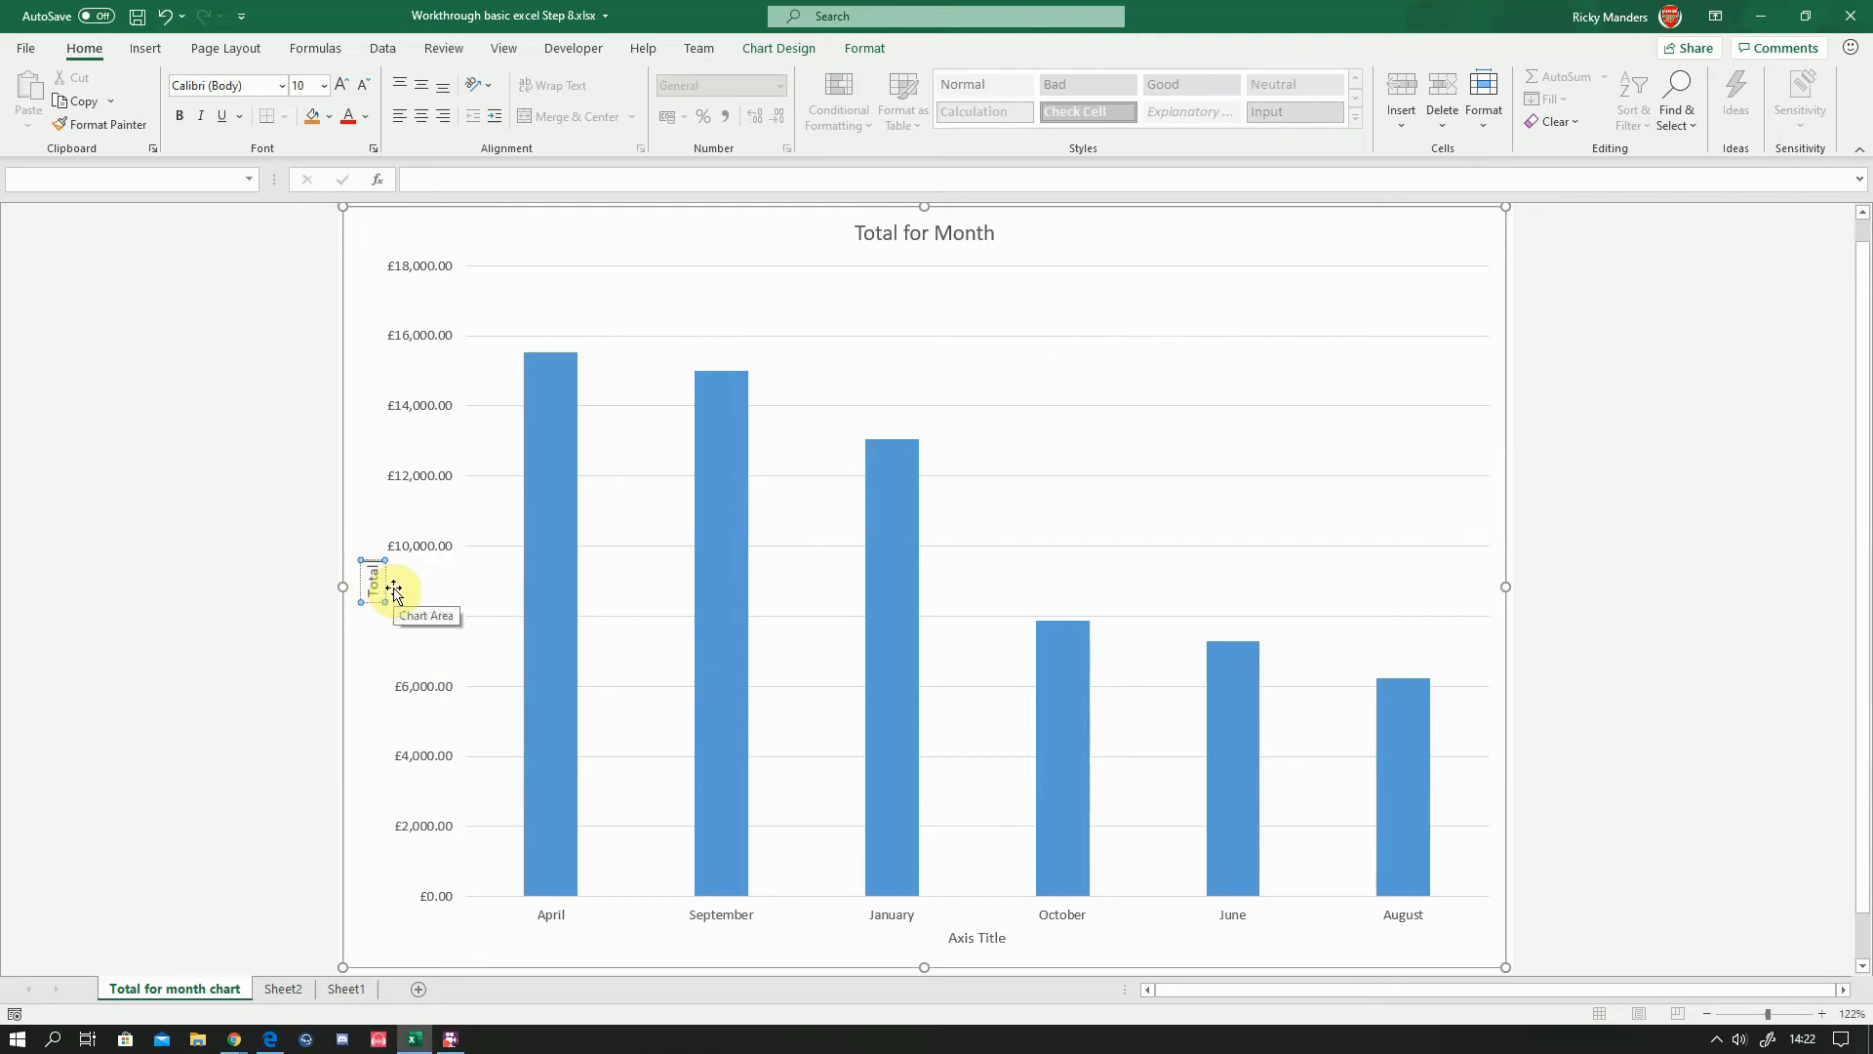
pyautogui.write(' for month')
pyautogui.doubleClick(965, 939)
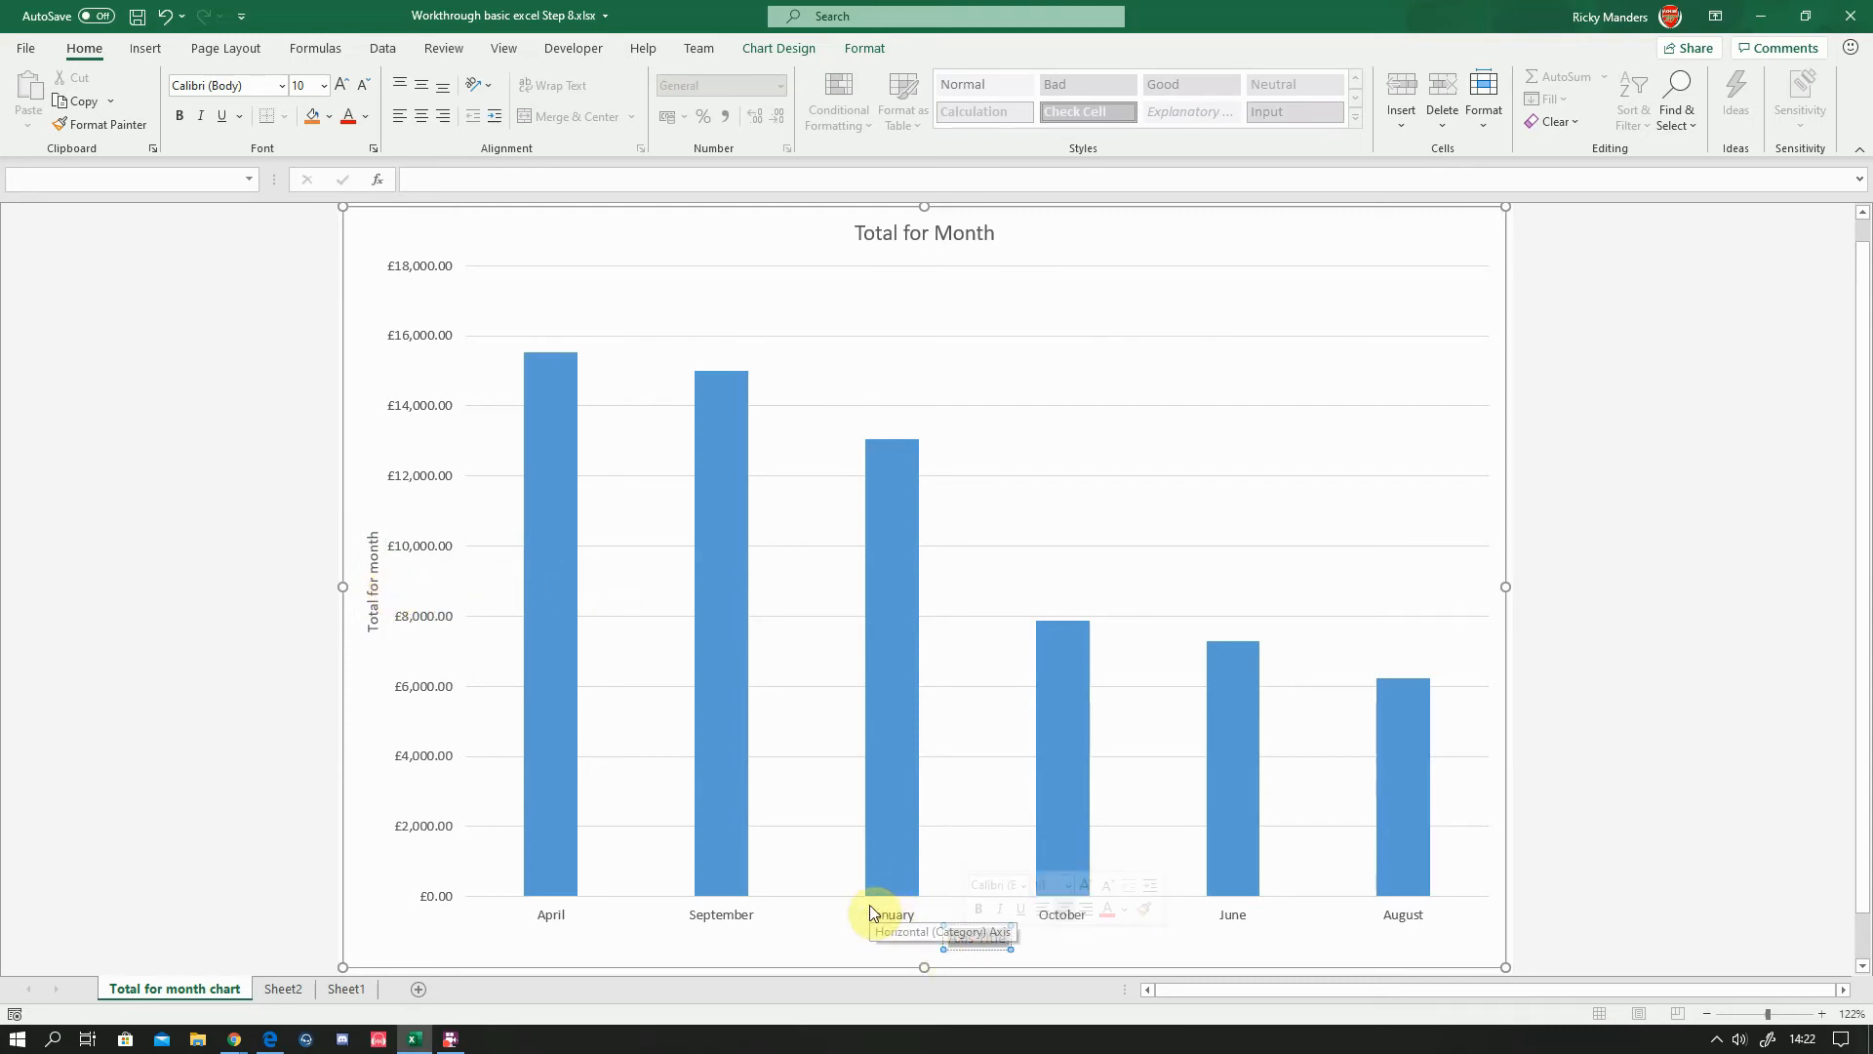
pyautogui.write('Month')
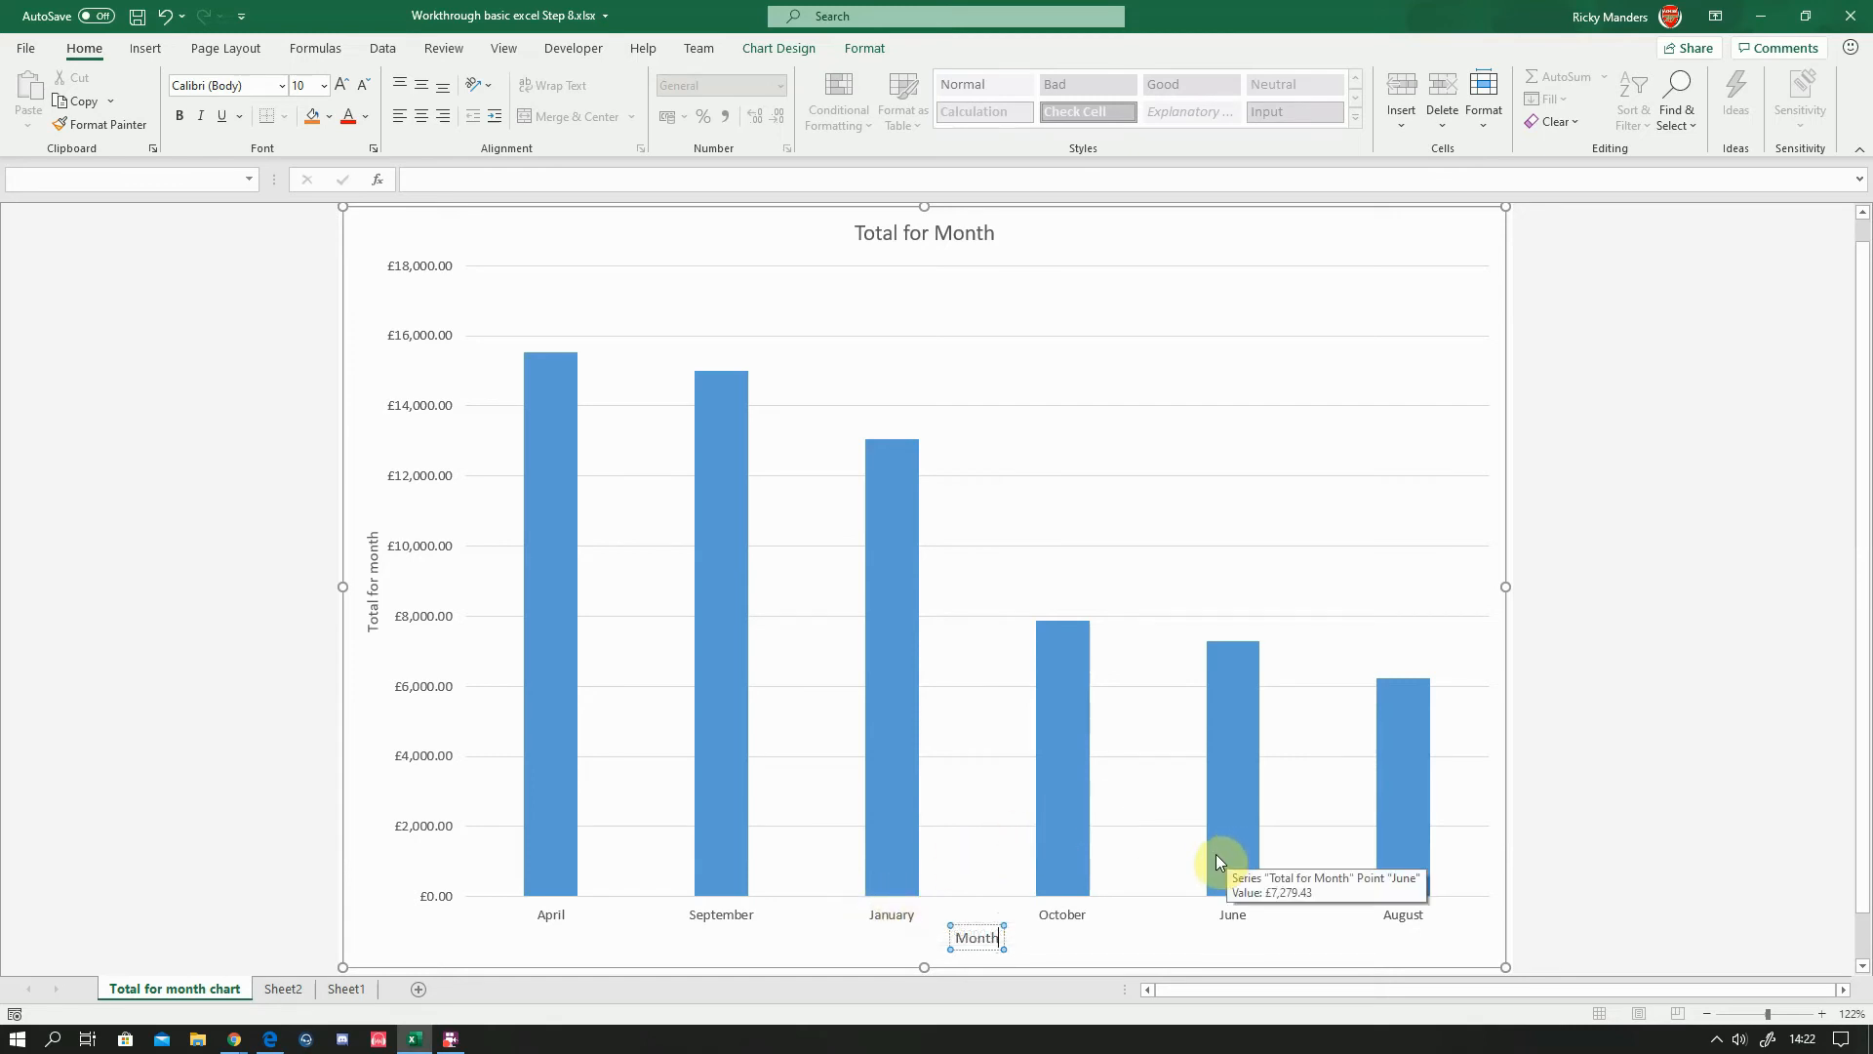
pyautogui.click(388, 912)
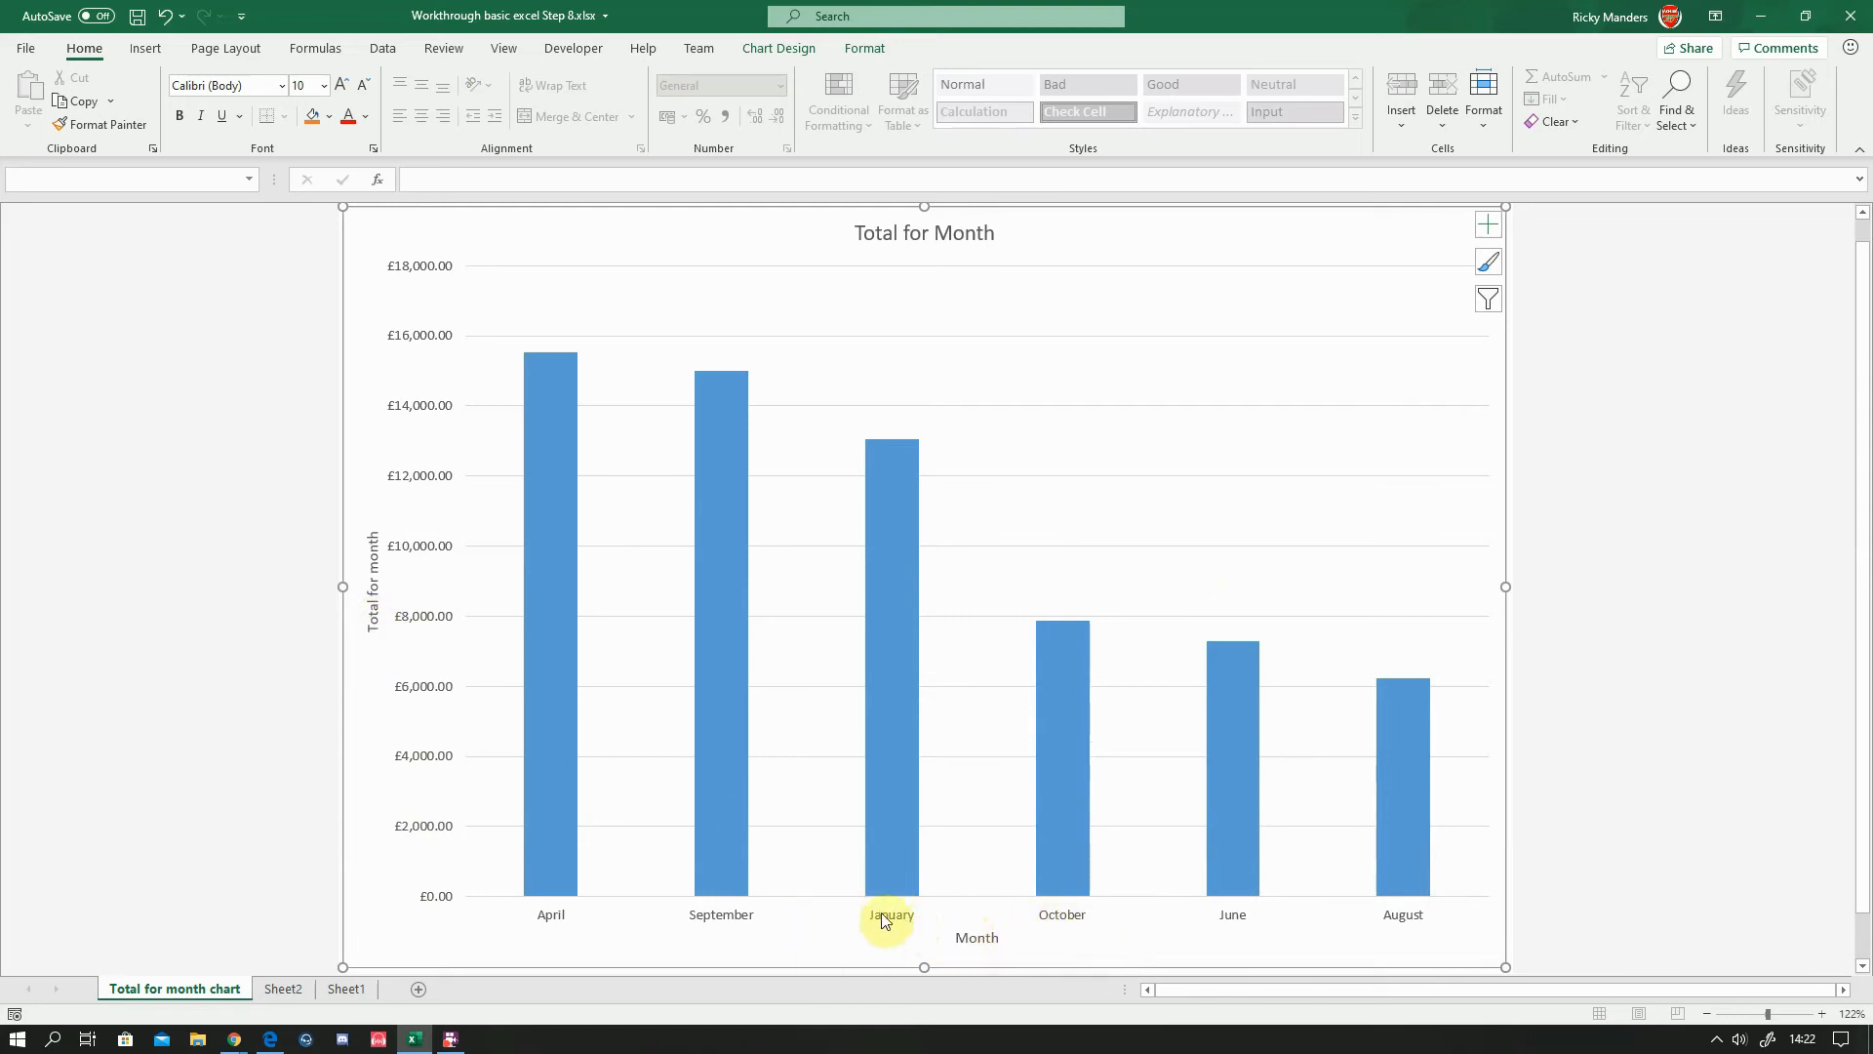
# Format the horizontal axis title "Month" as bold italic at size 11
pyautogui.click(979, 936)
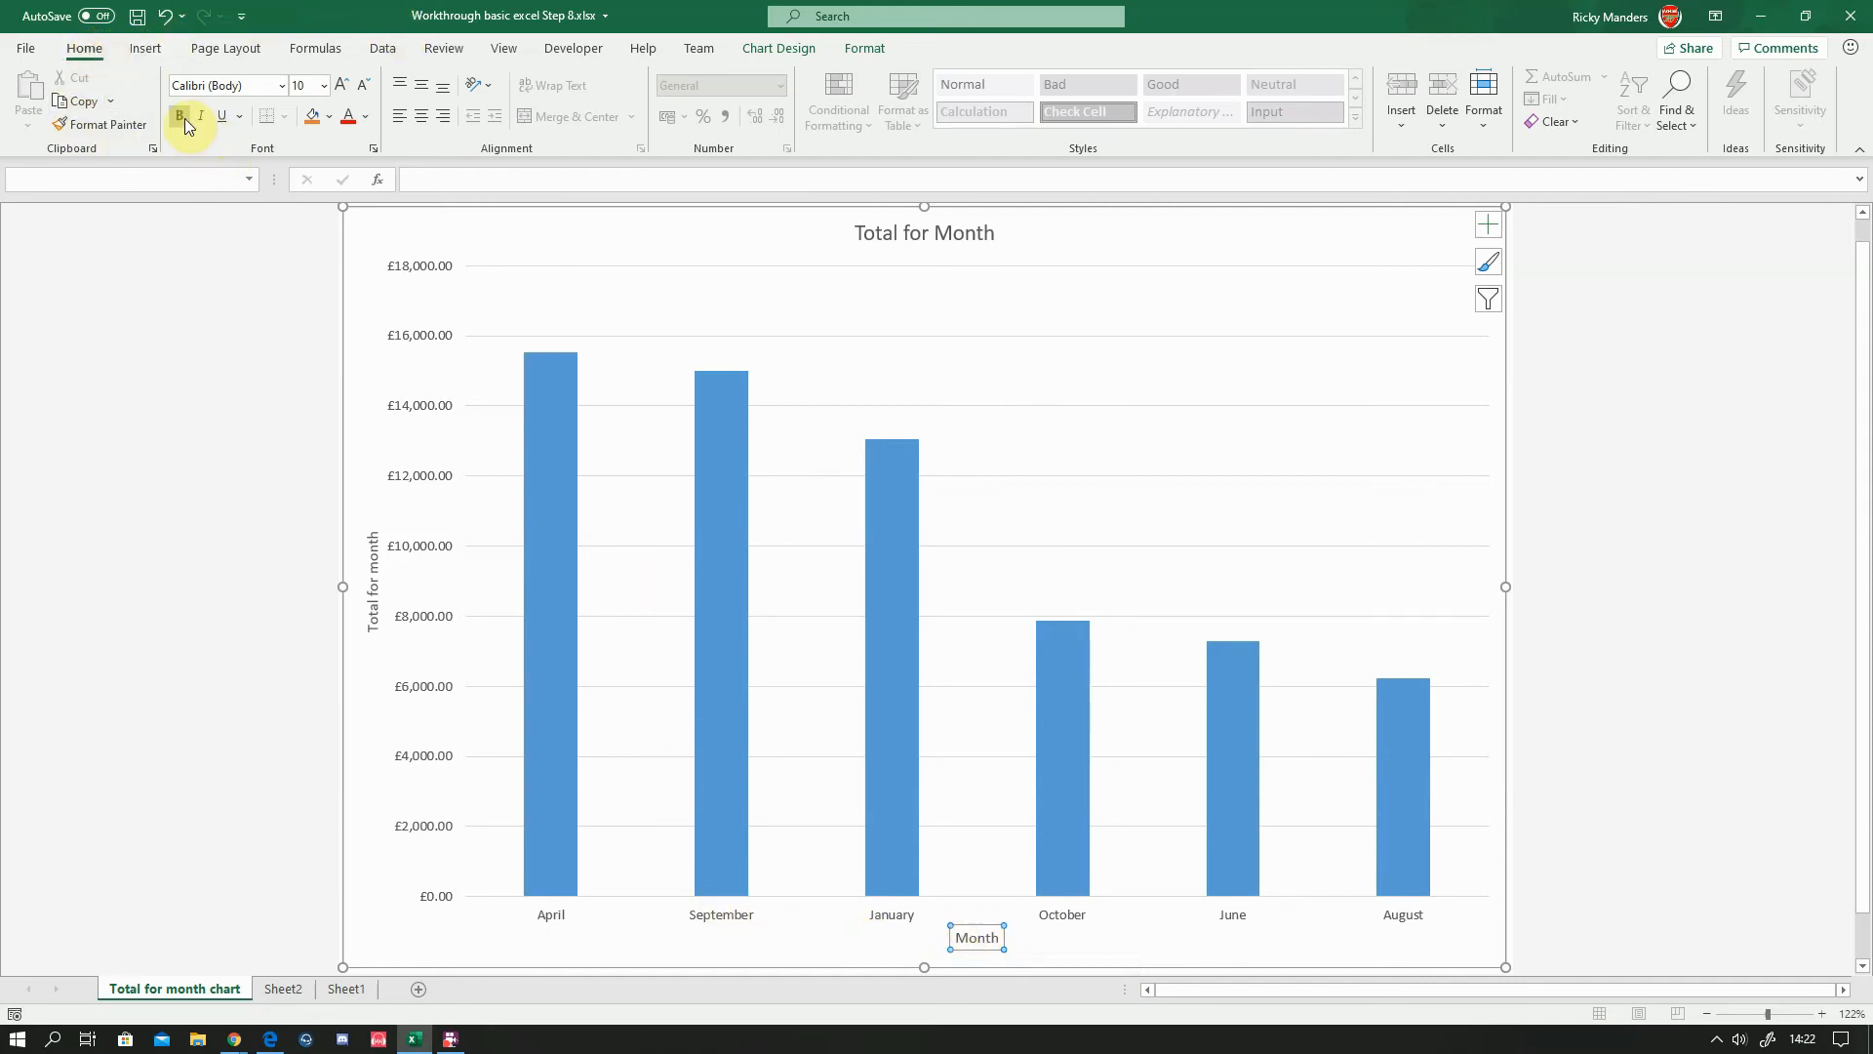
pyautogui.click(341, 91)
pyautogui.click(341, 92)
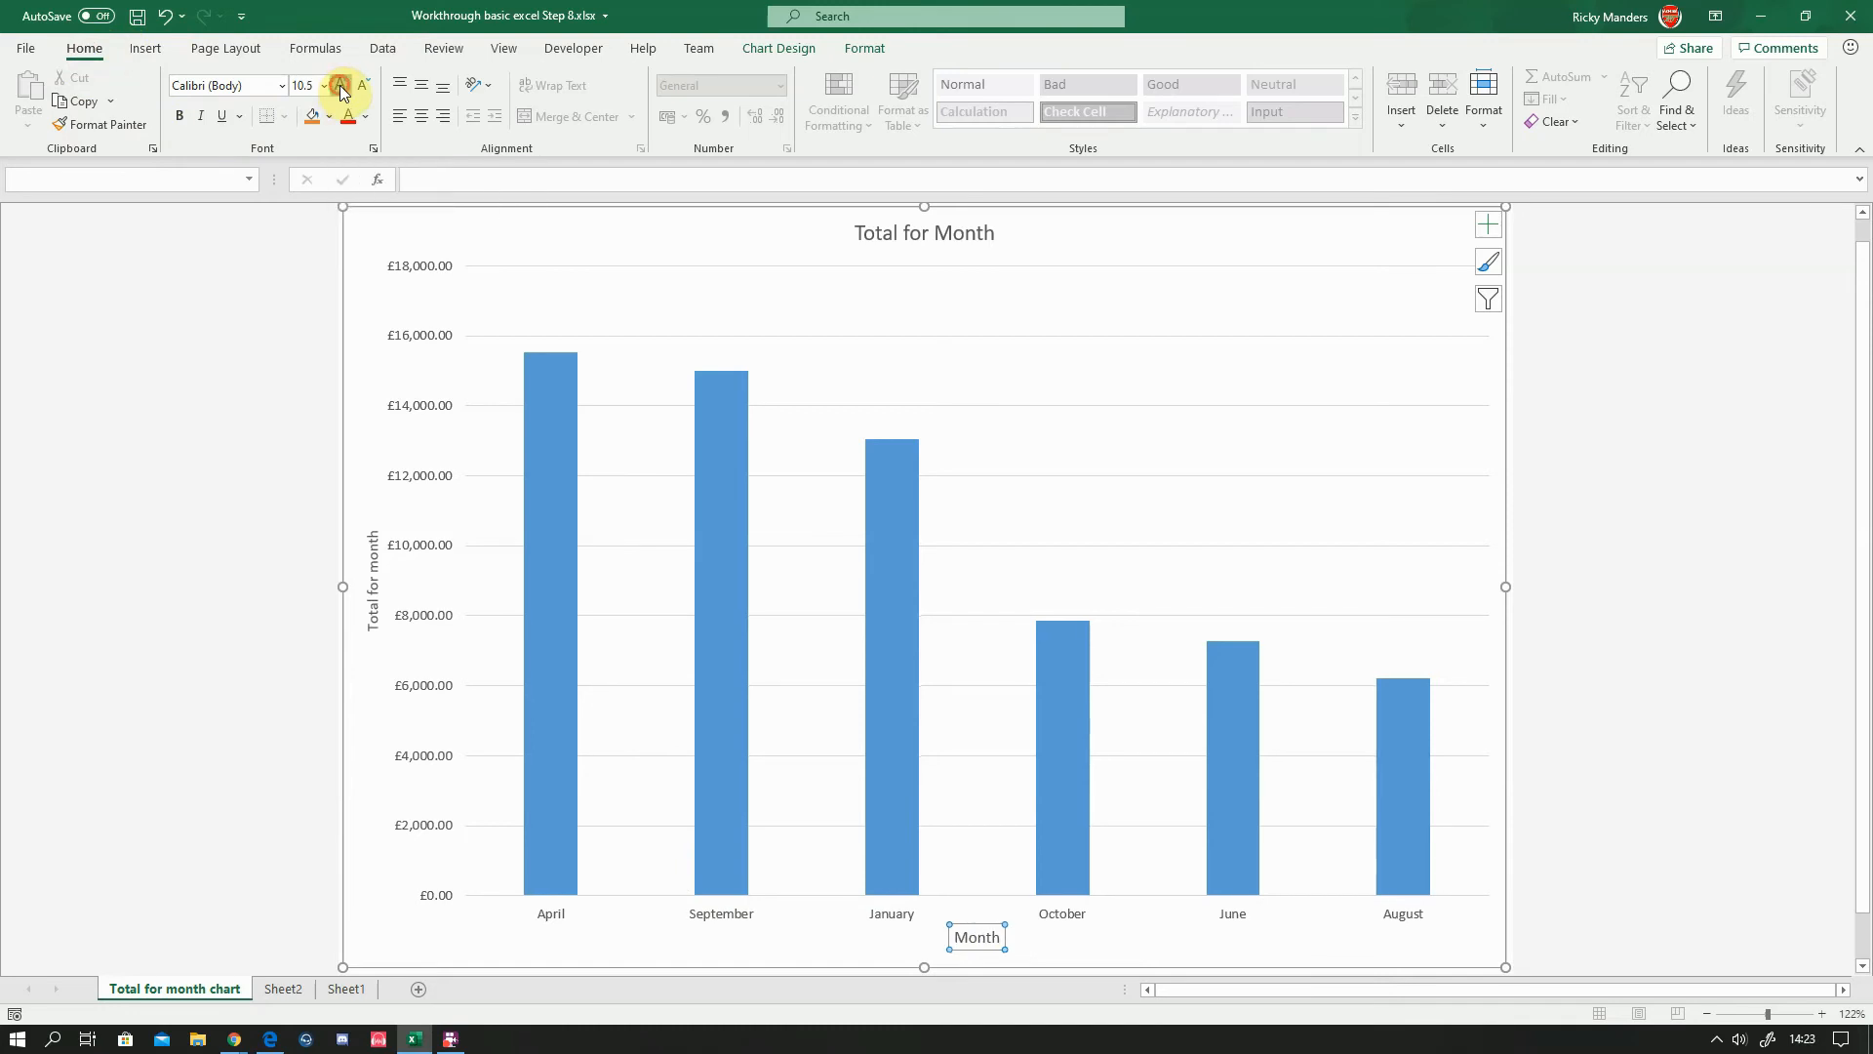
pyautogui.click(179, 115)
pyautogui.click(199, 116)
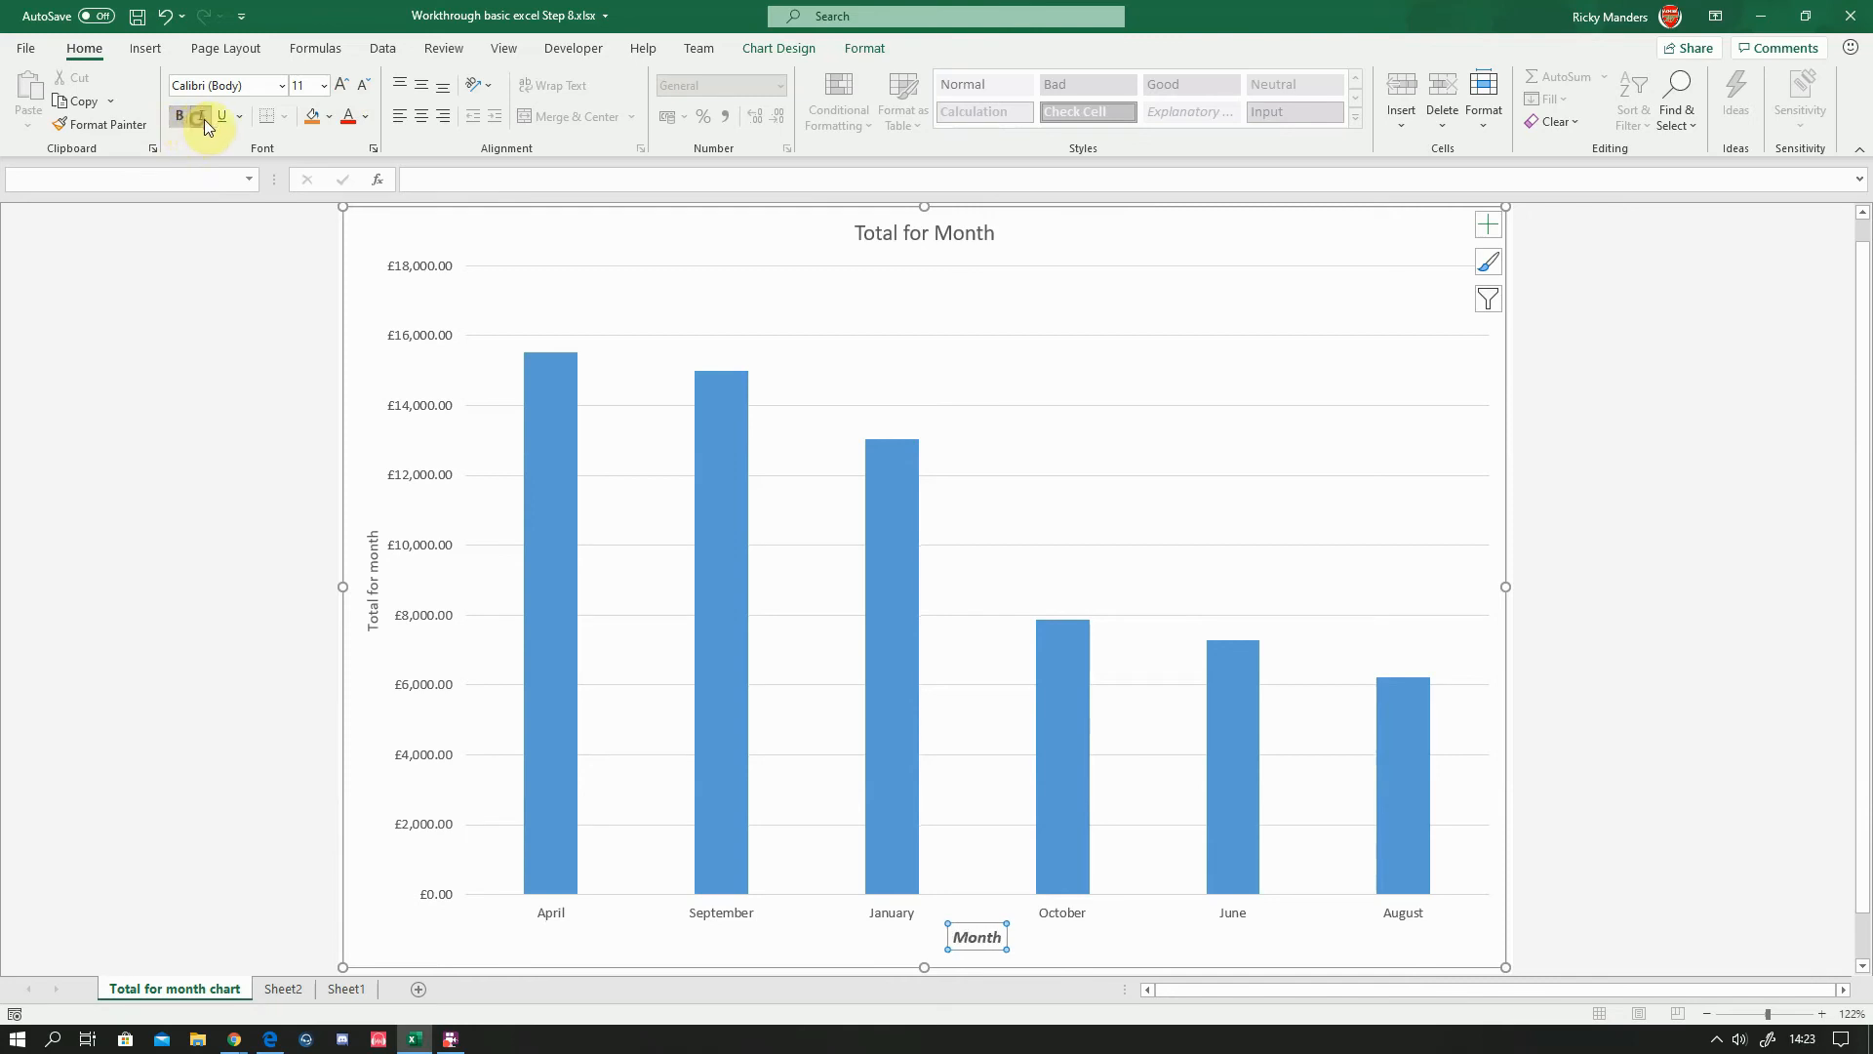
# Format the vertical axis title "Total for month" as bold italic at size 11
pyautogui.click(371, 572)
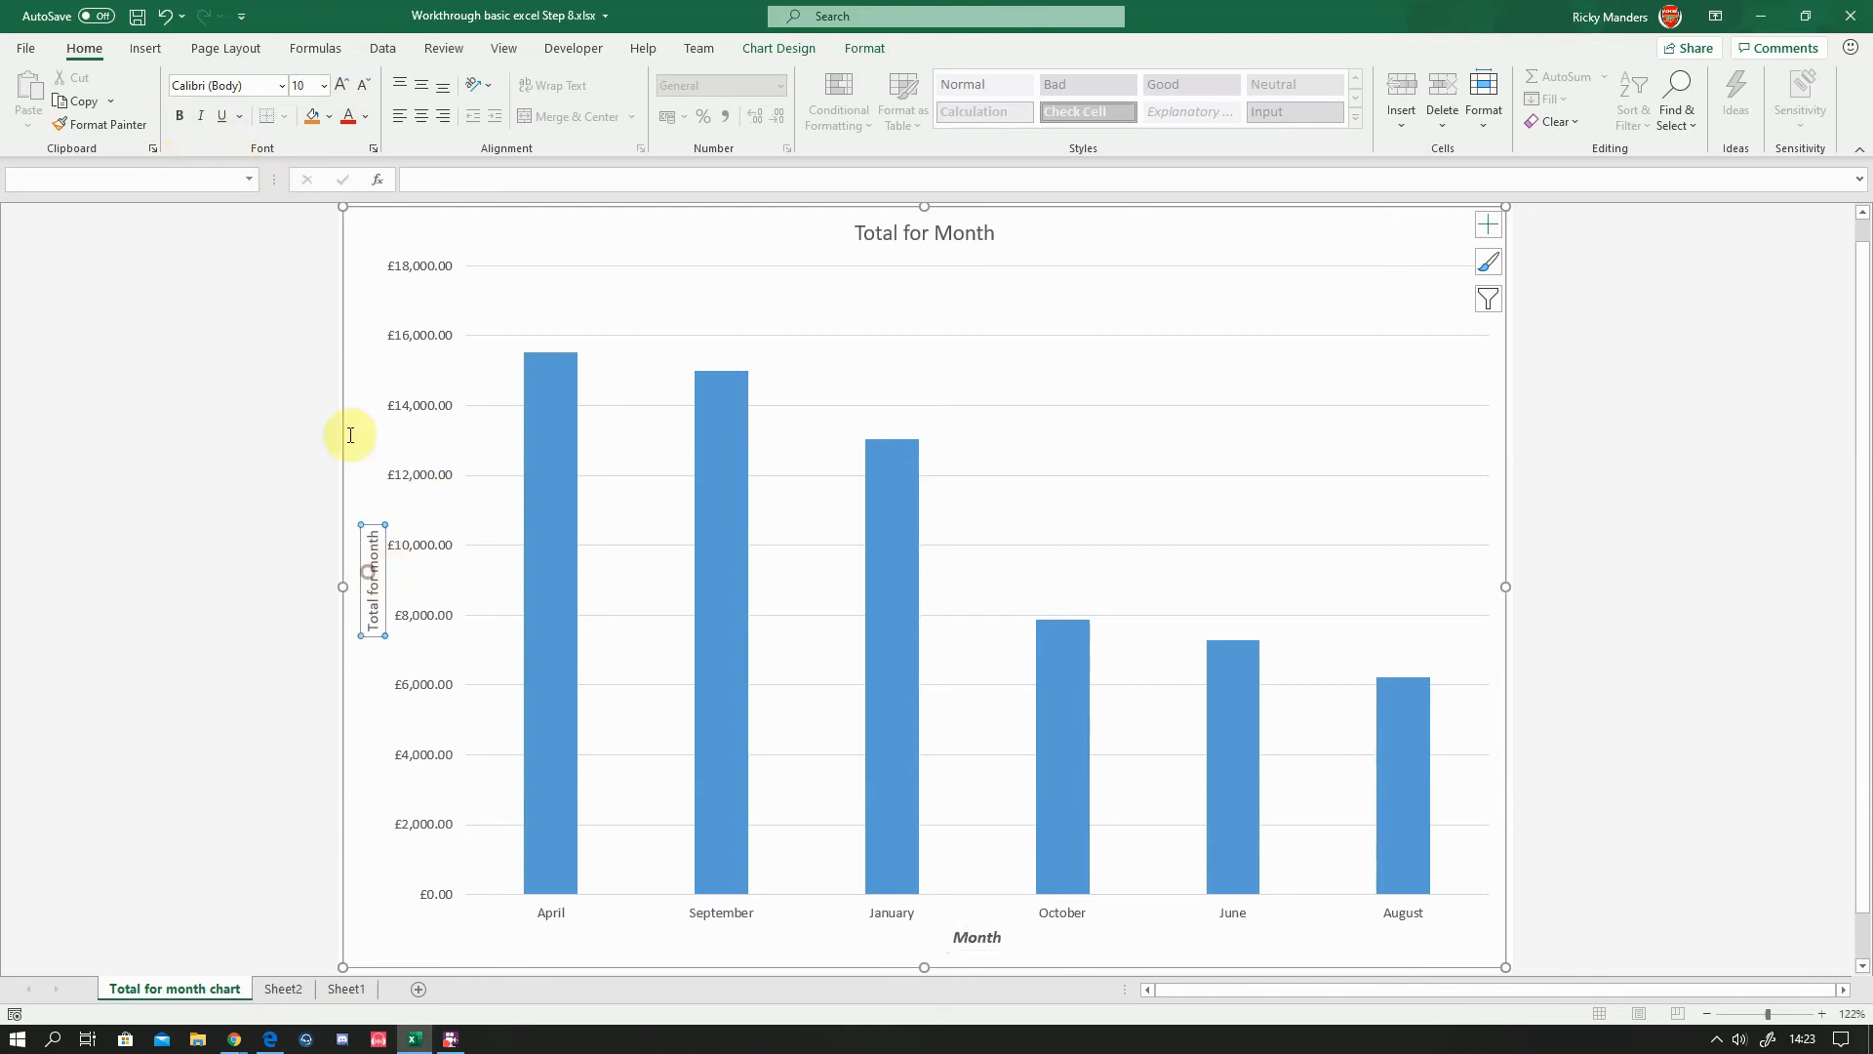
pyautogui.click(342, 86)
pyautogui.click(187, 115)
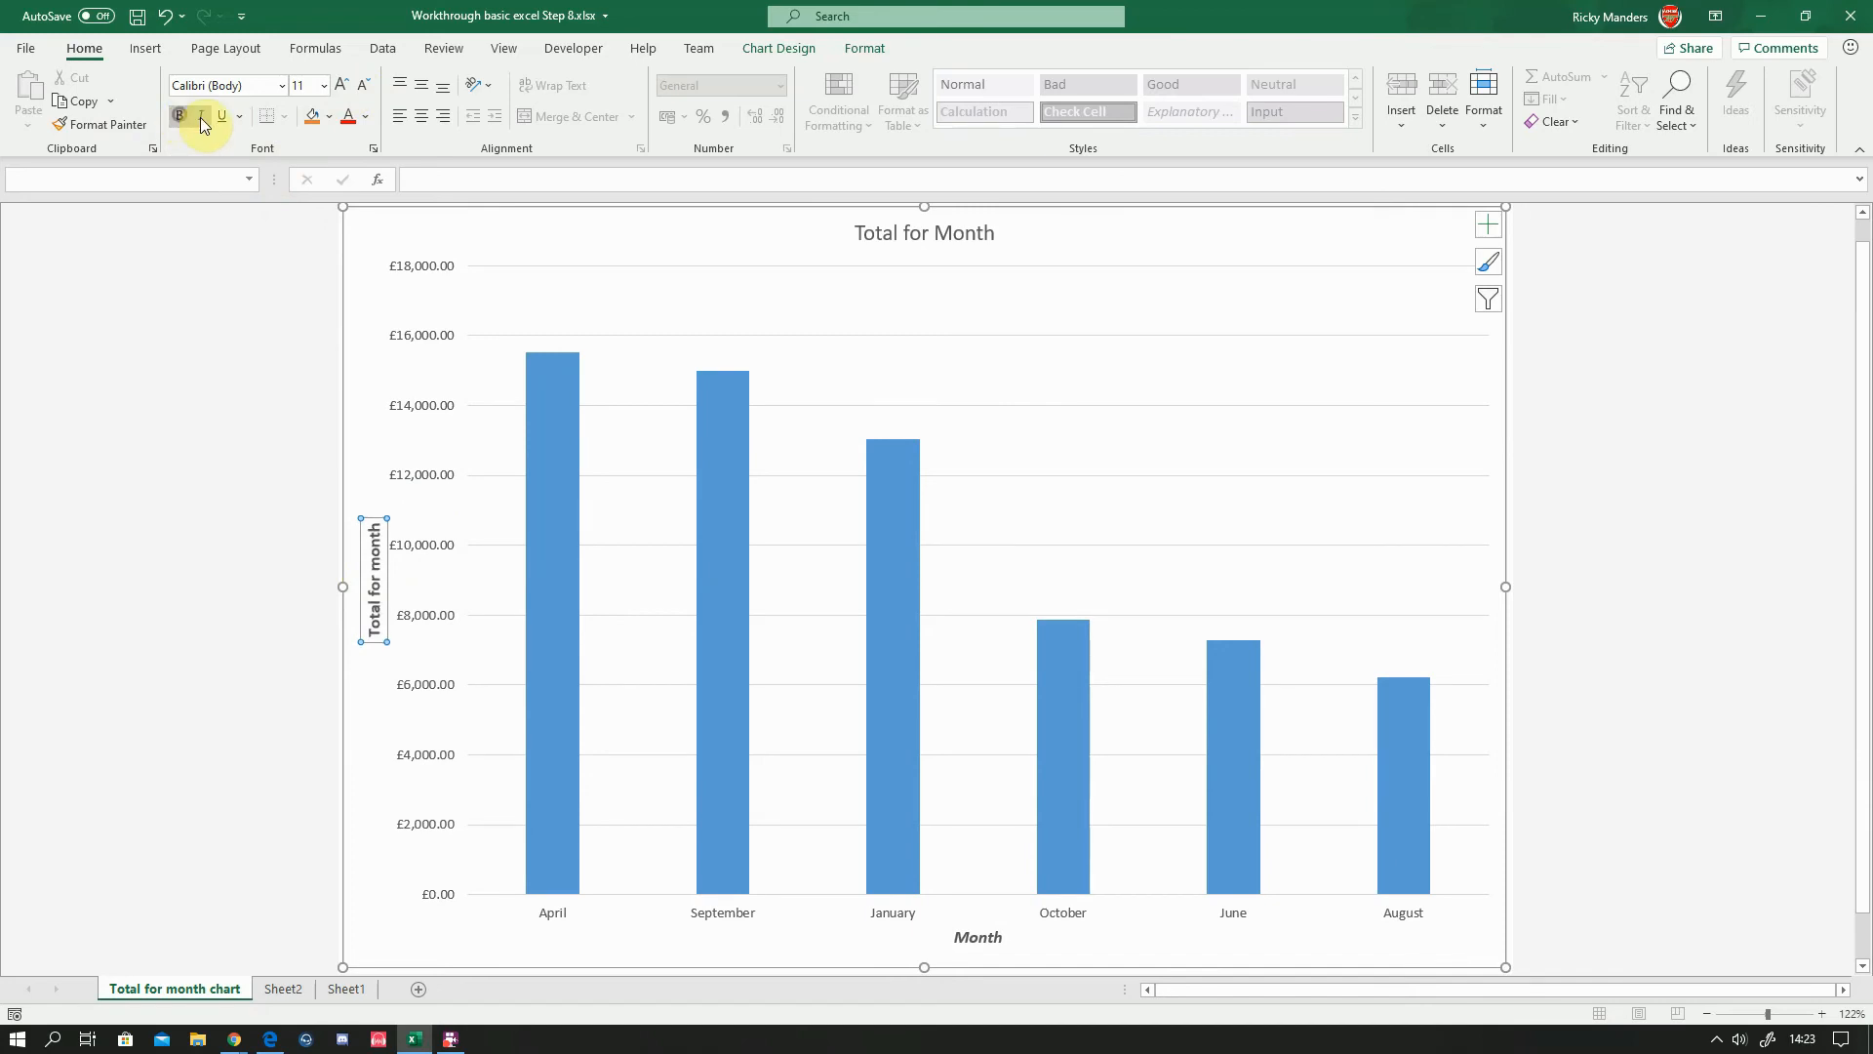
pyautogui.click(201, 117)
# Format the chart title as bold, italic and underlined at size 18
pyautogui.click(934, 233)
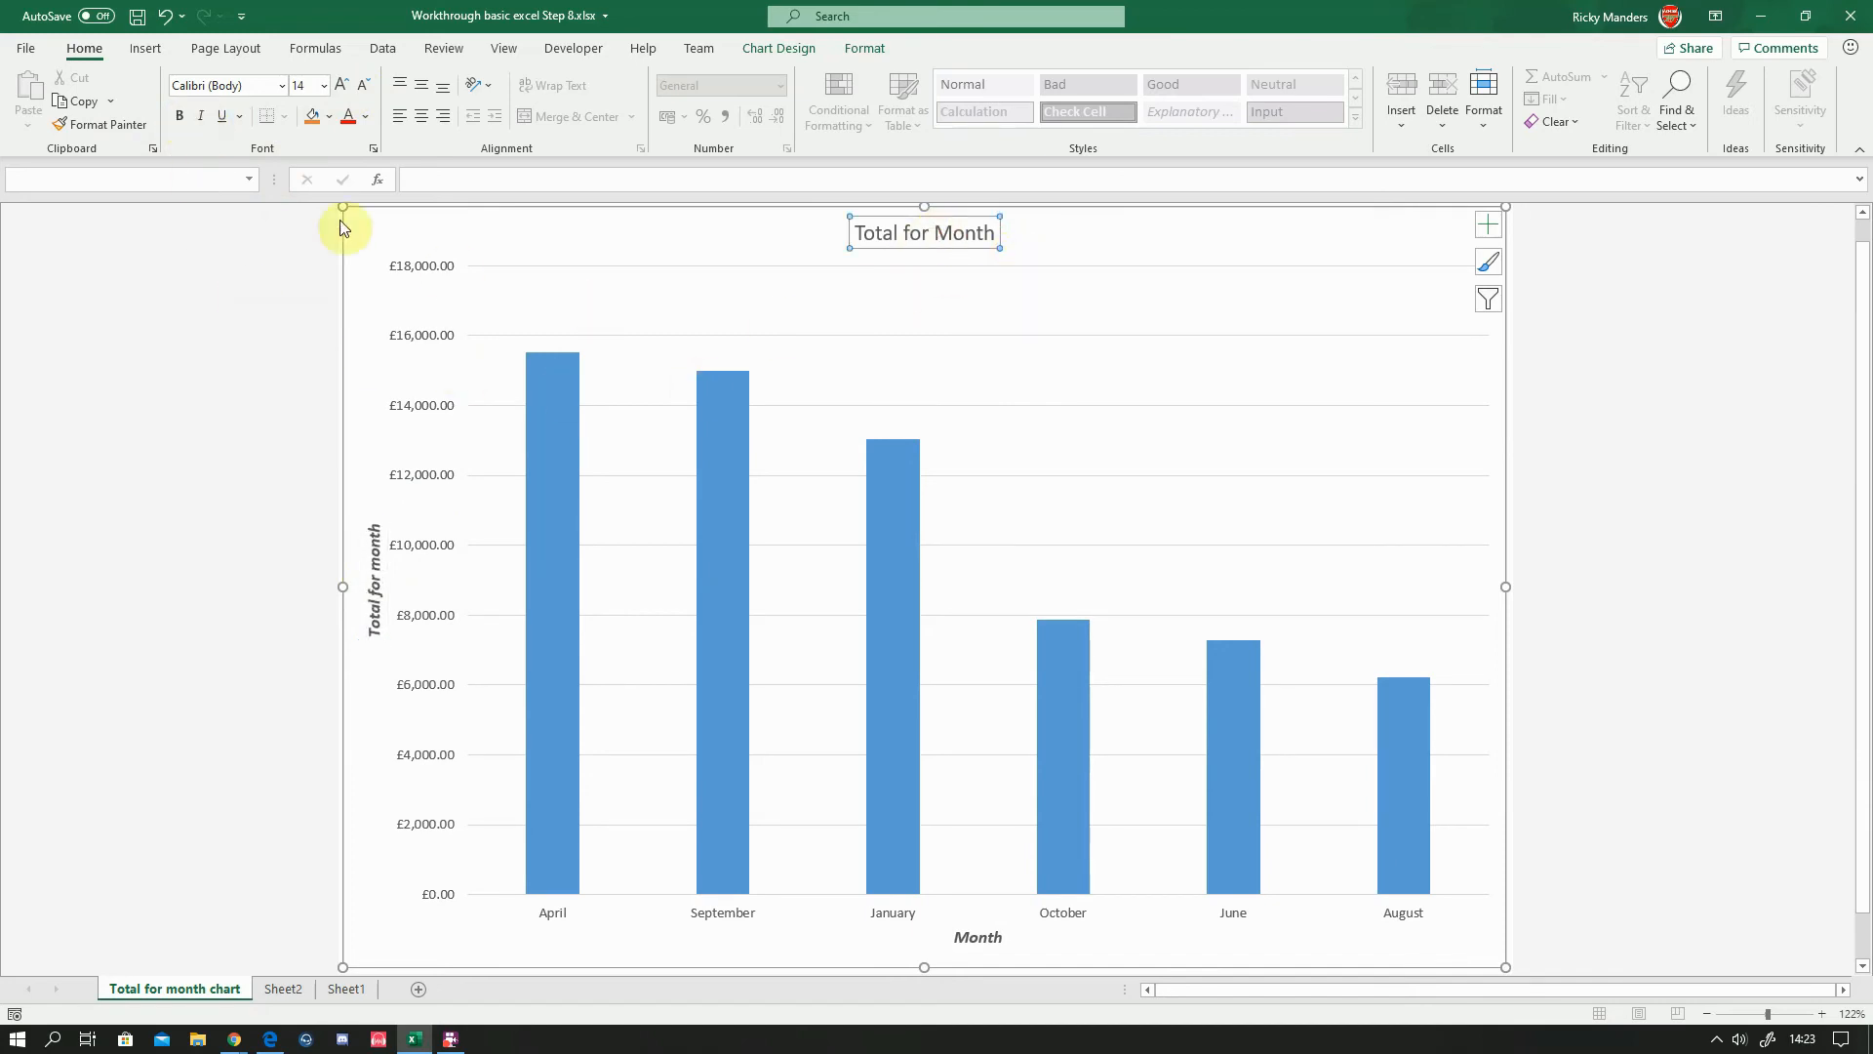
pyautogui.click(341, 86)
pyautogui.click(341, 86)
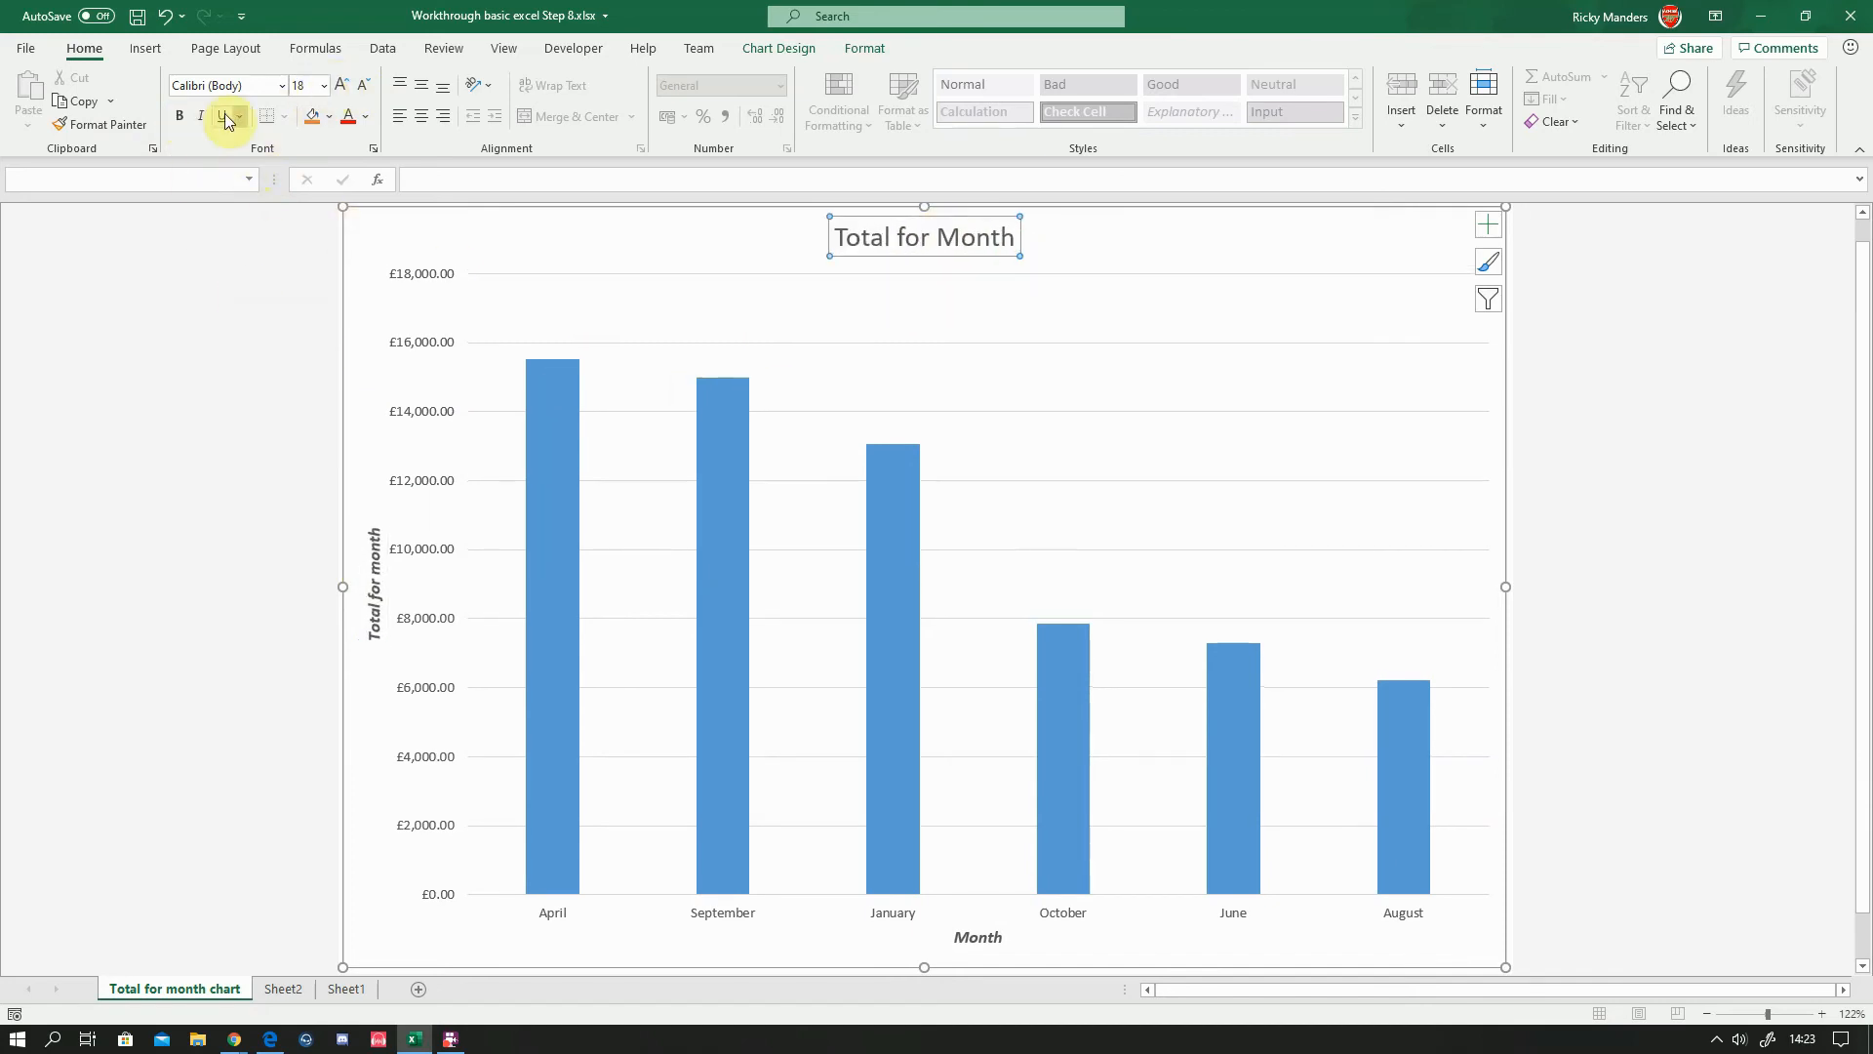
pyautogui.click(186, 114)
pyautogui.click(200, 115)
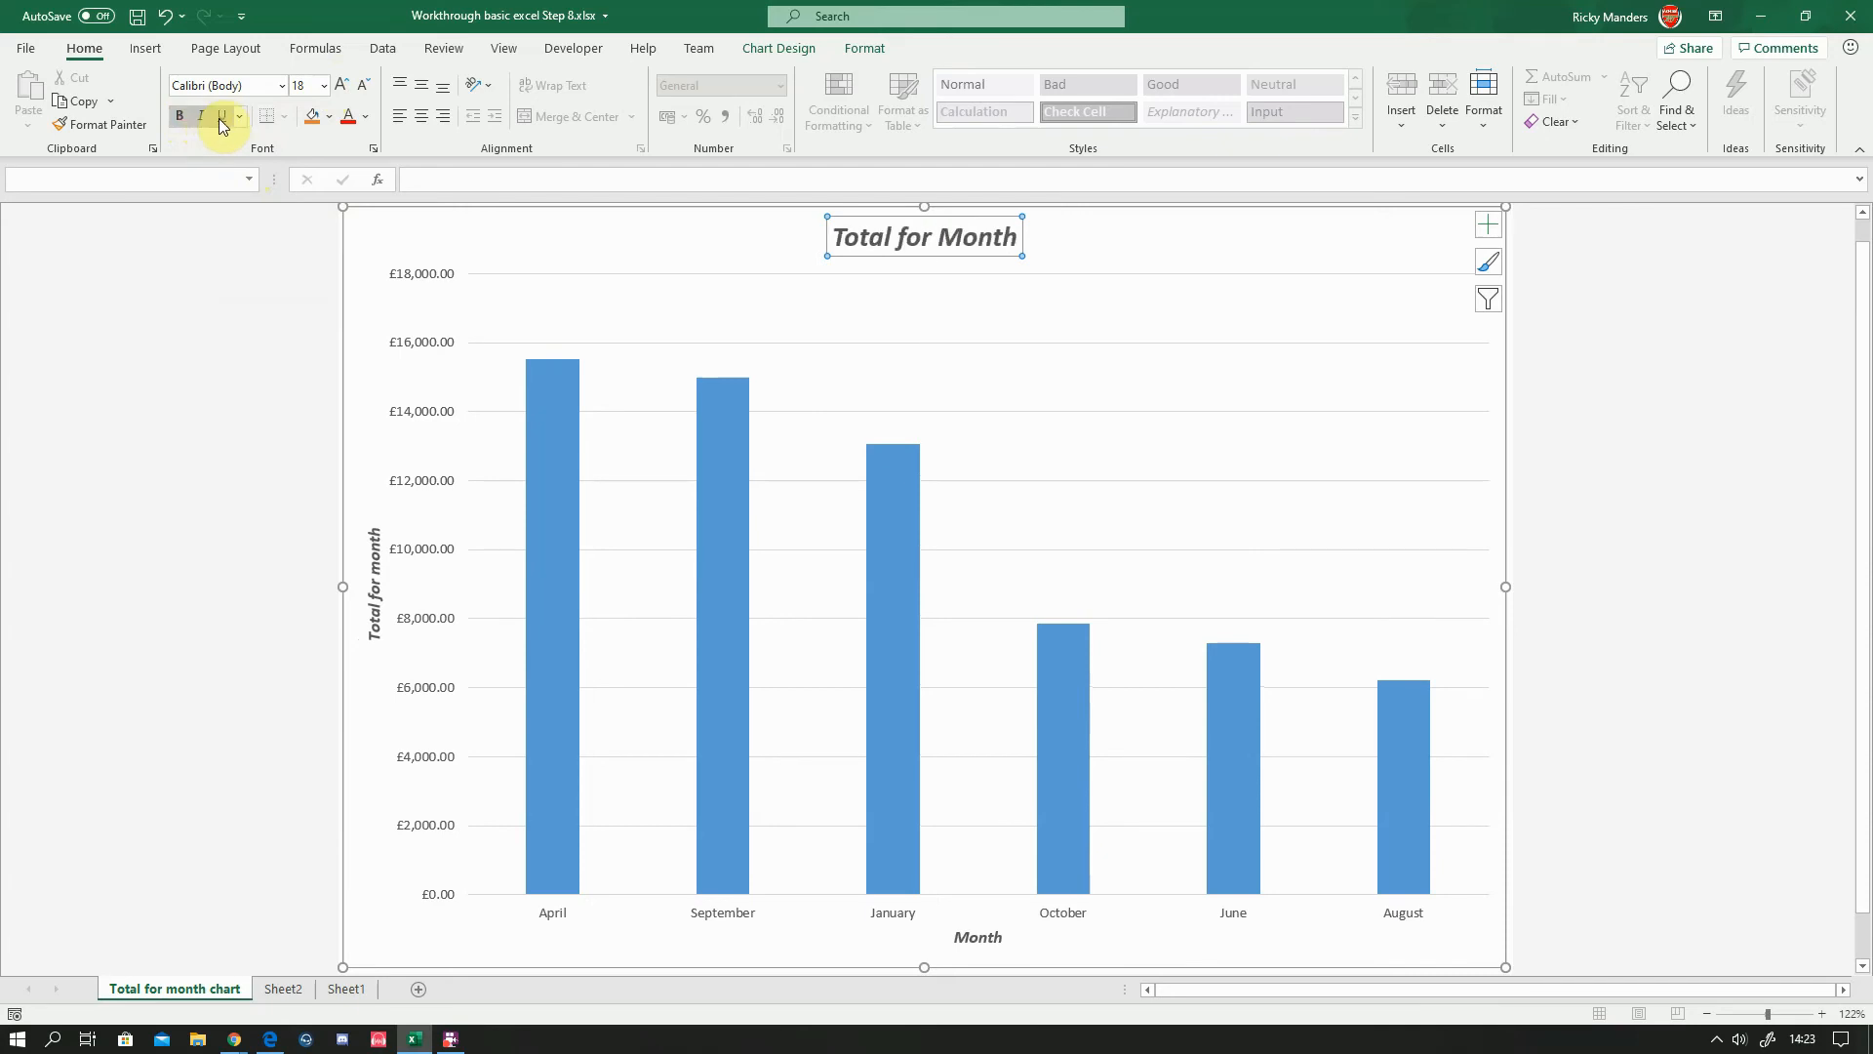
pyautogui.click(222, 116)
# Reword the chart title to "Total for month for each month", with a lowercase m in the first "month"
pyautogui.click(1019, 238)
pyautogui.write('for')
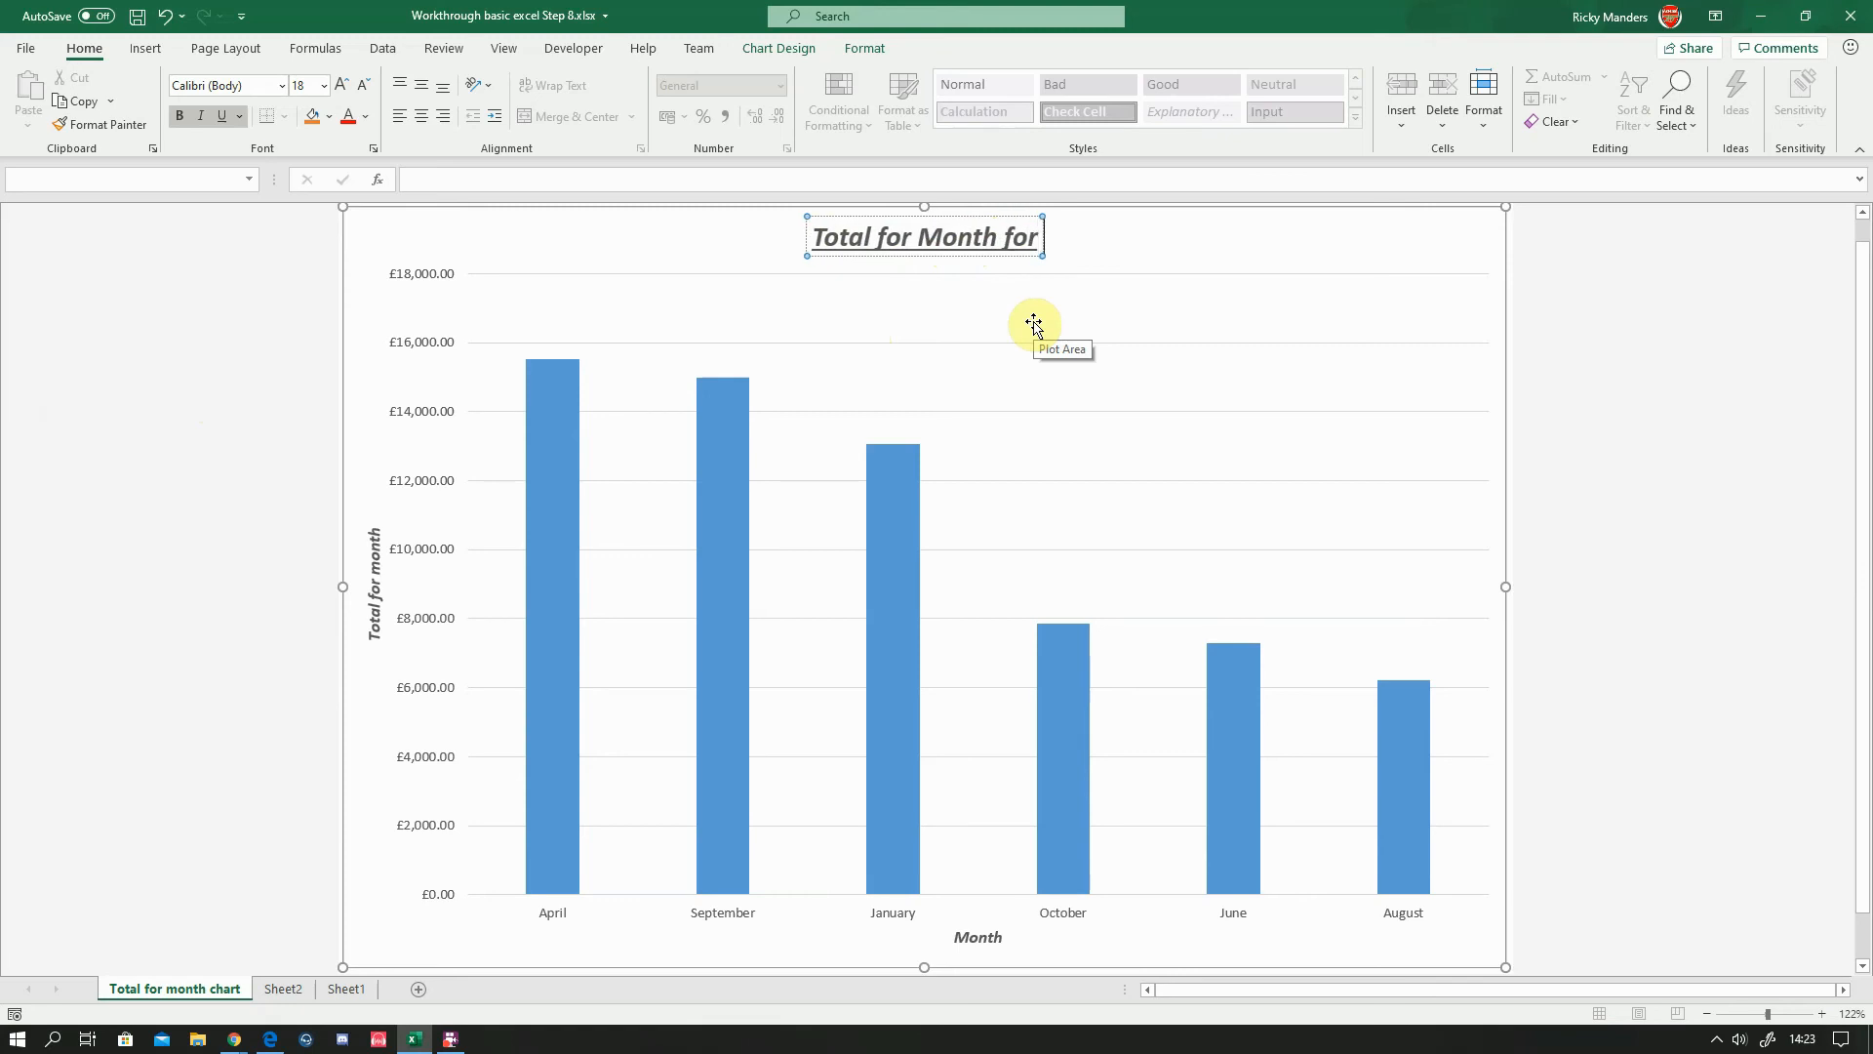
pyautogui.write(' man')
pyautogui.press('BackSpace')
pyautogui.press('BackSpace')
pyautogui.press('BackSpace')
pyautogui.write('e')
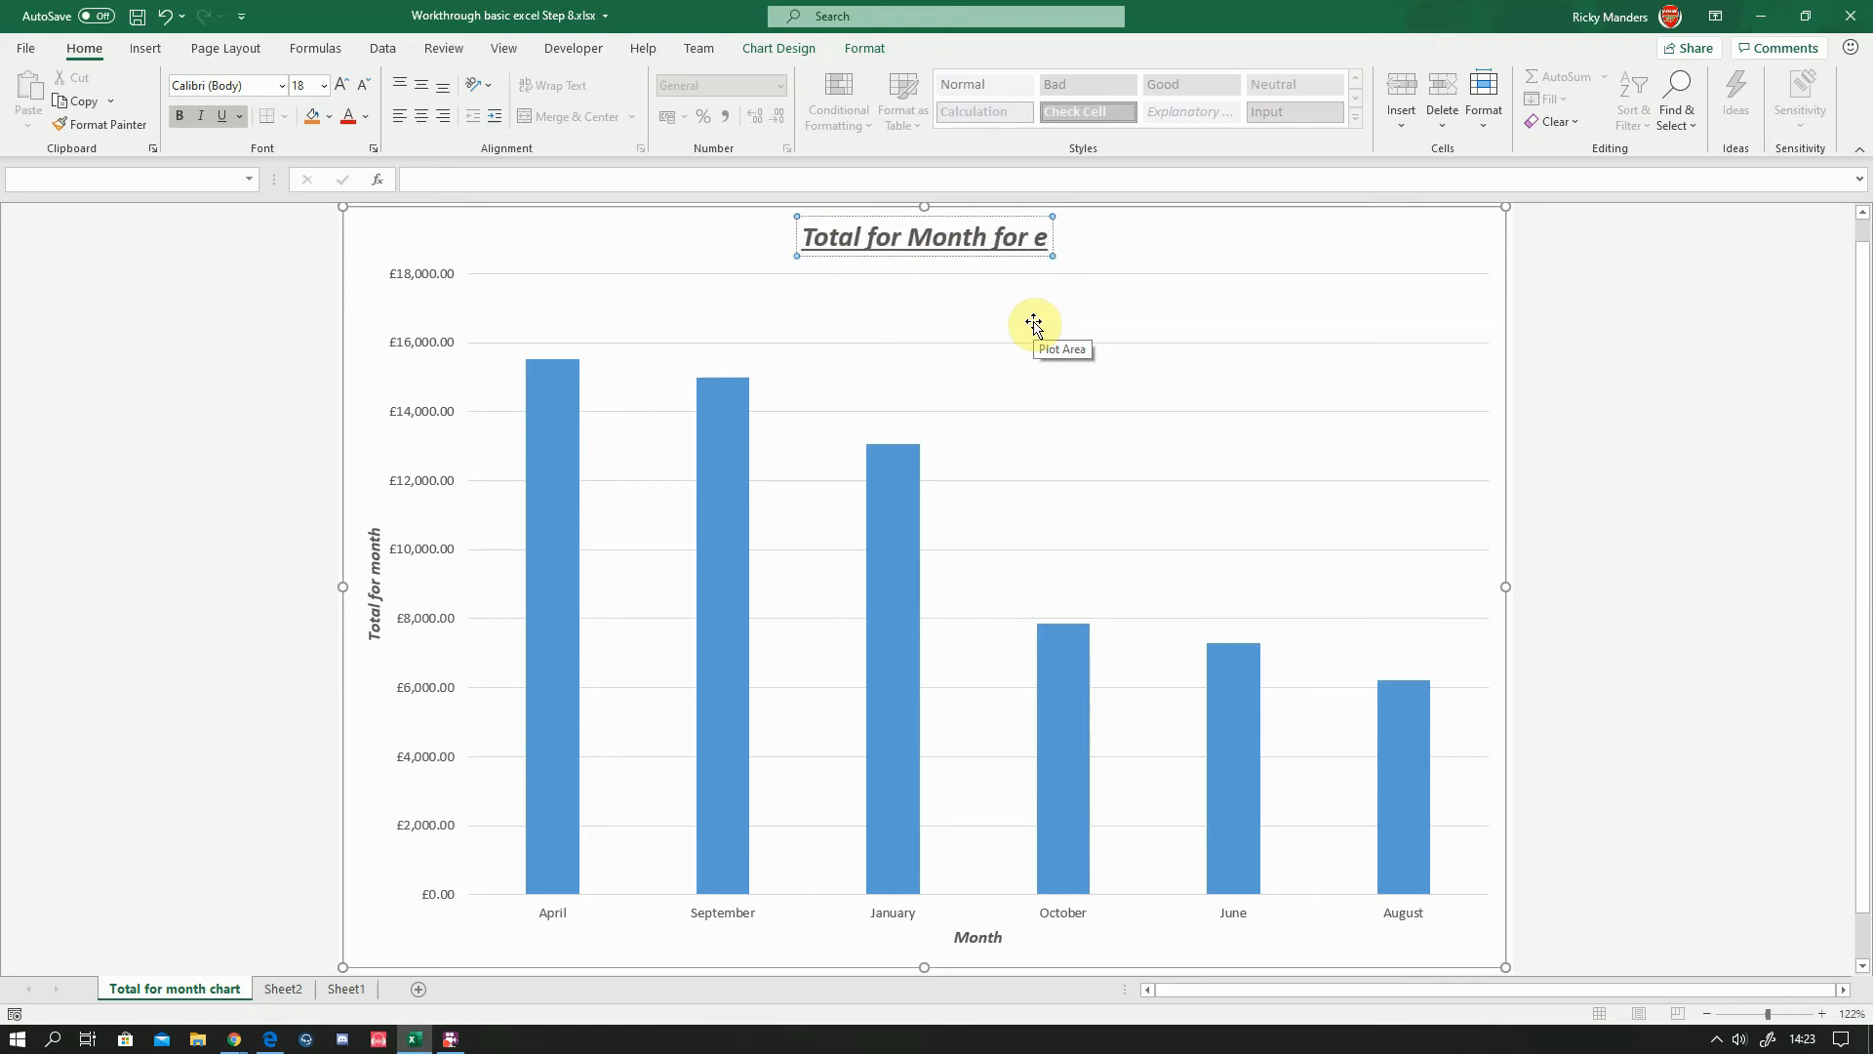
pyautogui.write('ach month')
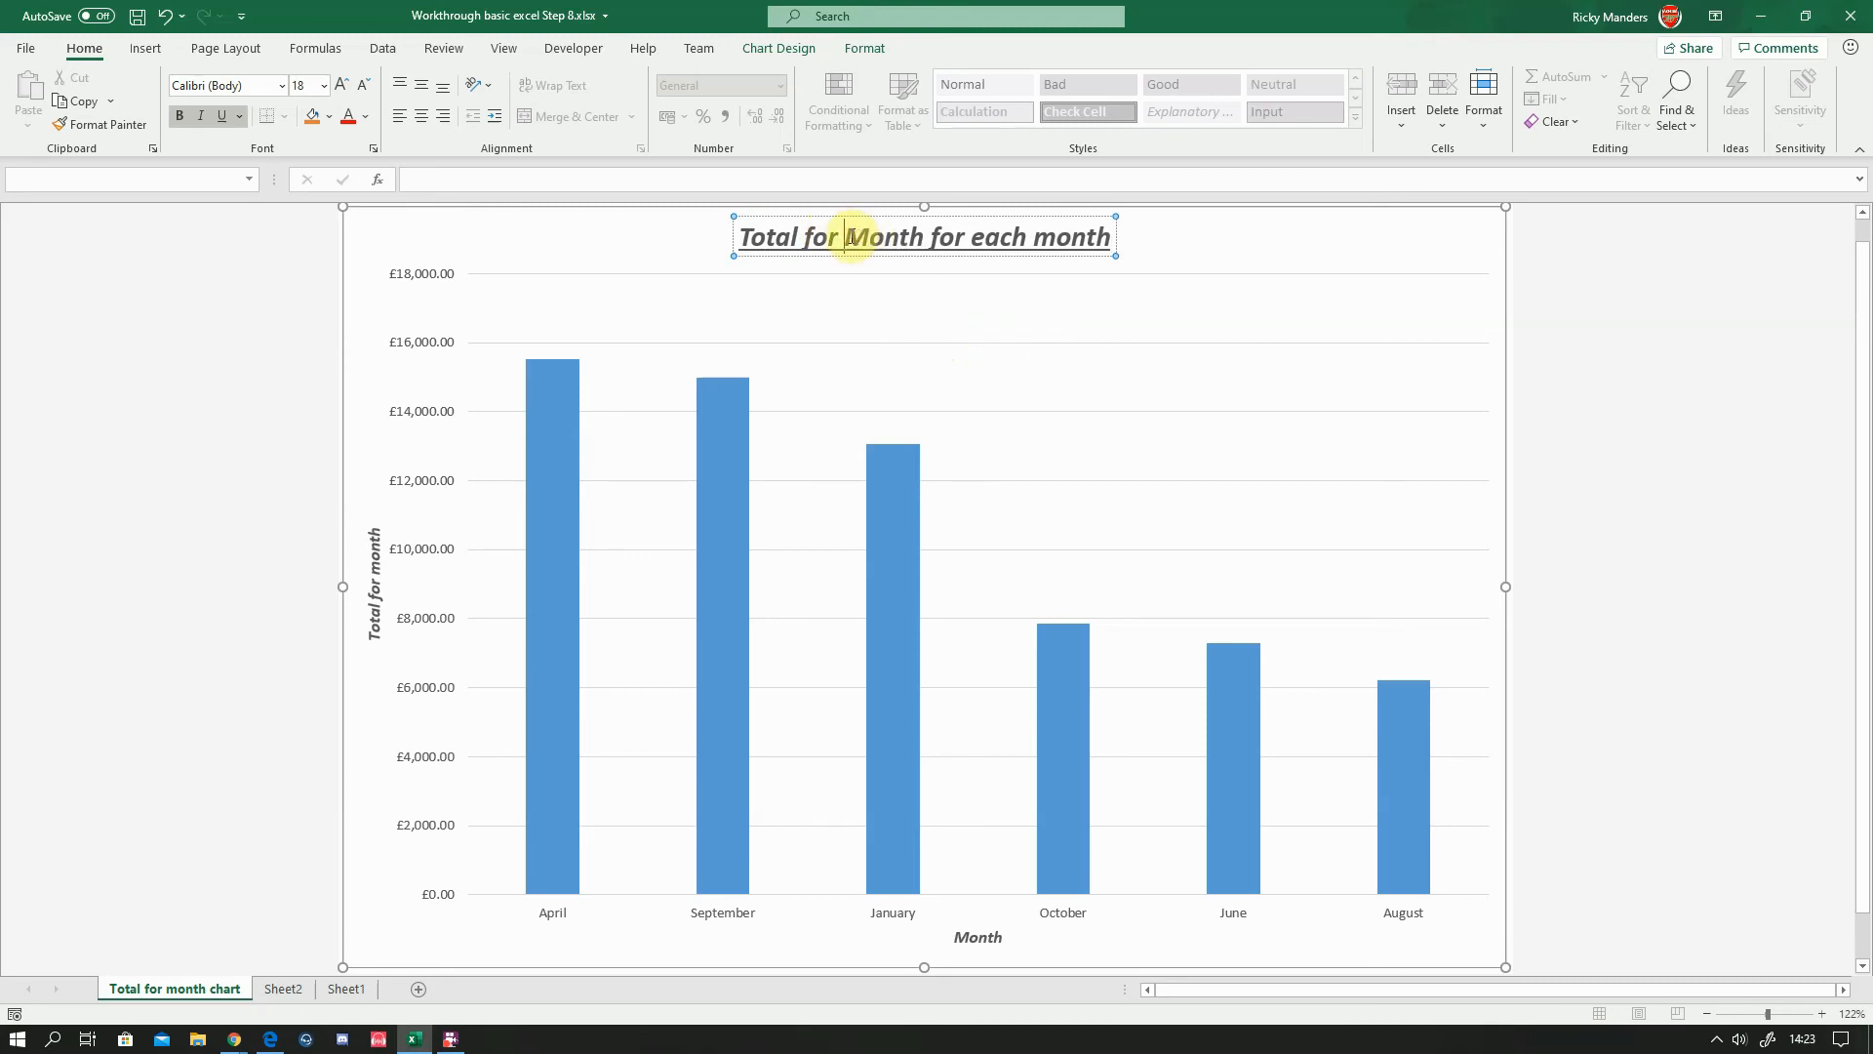
pyautogui.moveTo(851, 236); pyautogui.dragTo(869, 237)
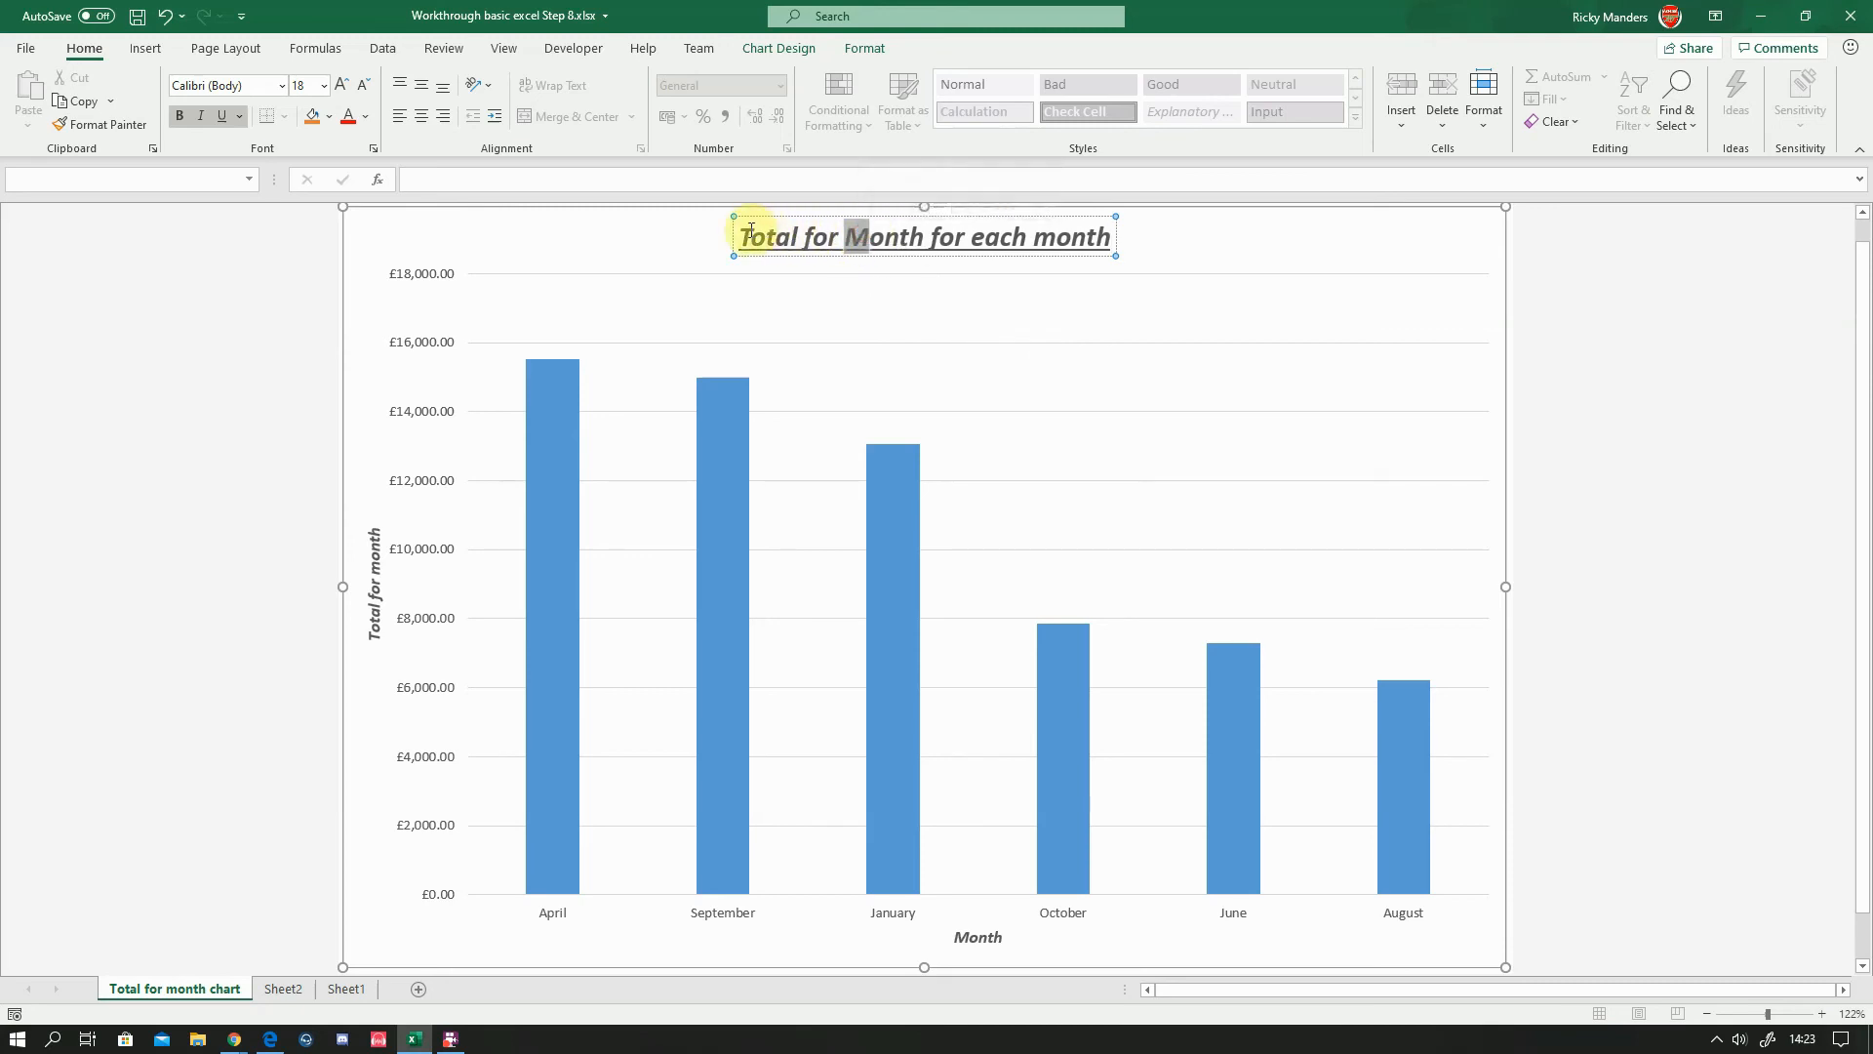
pyautogui.write('m')
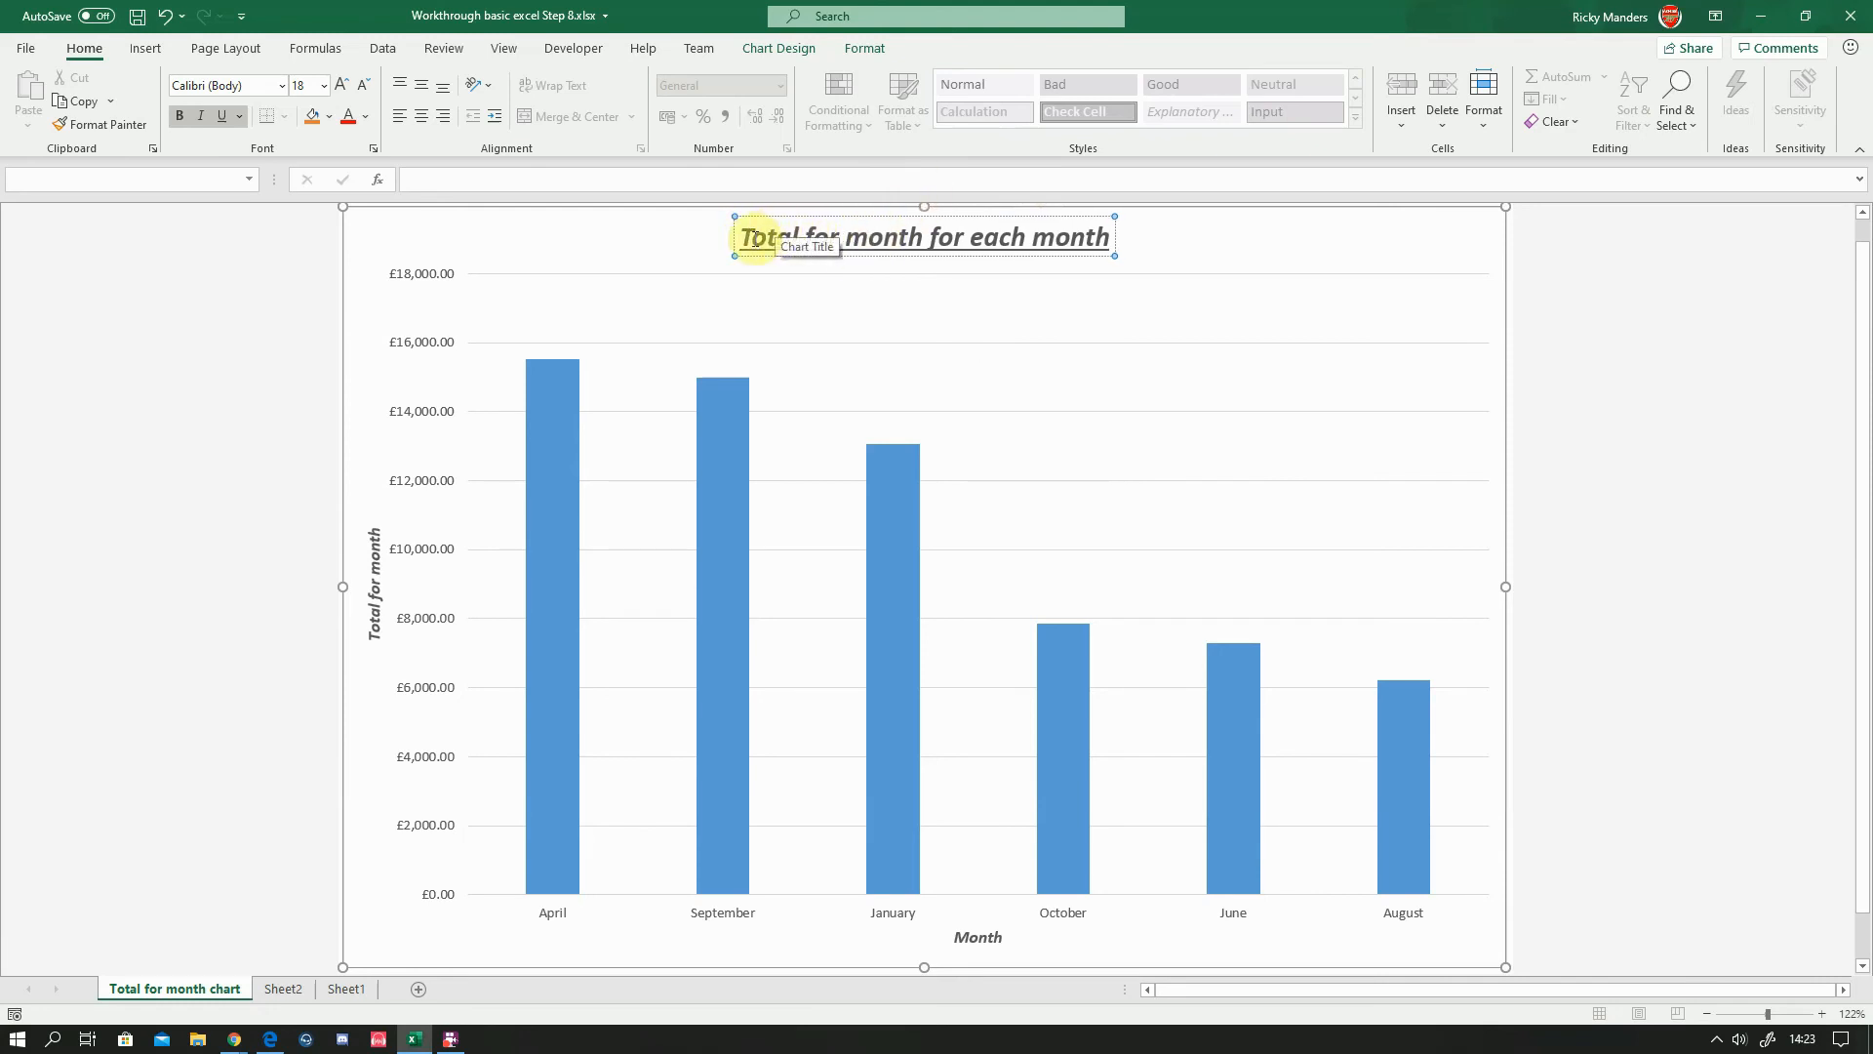
pyautogui.click(749, 237)
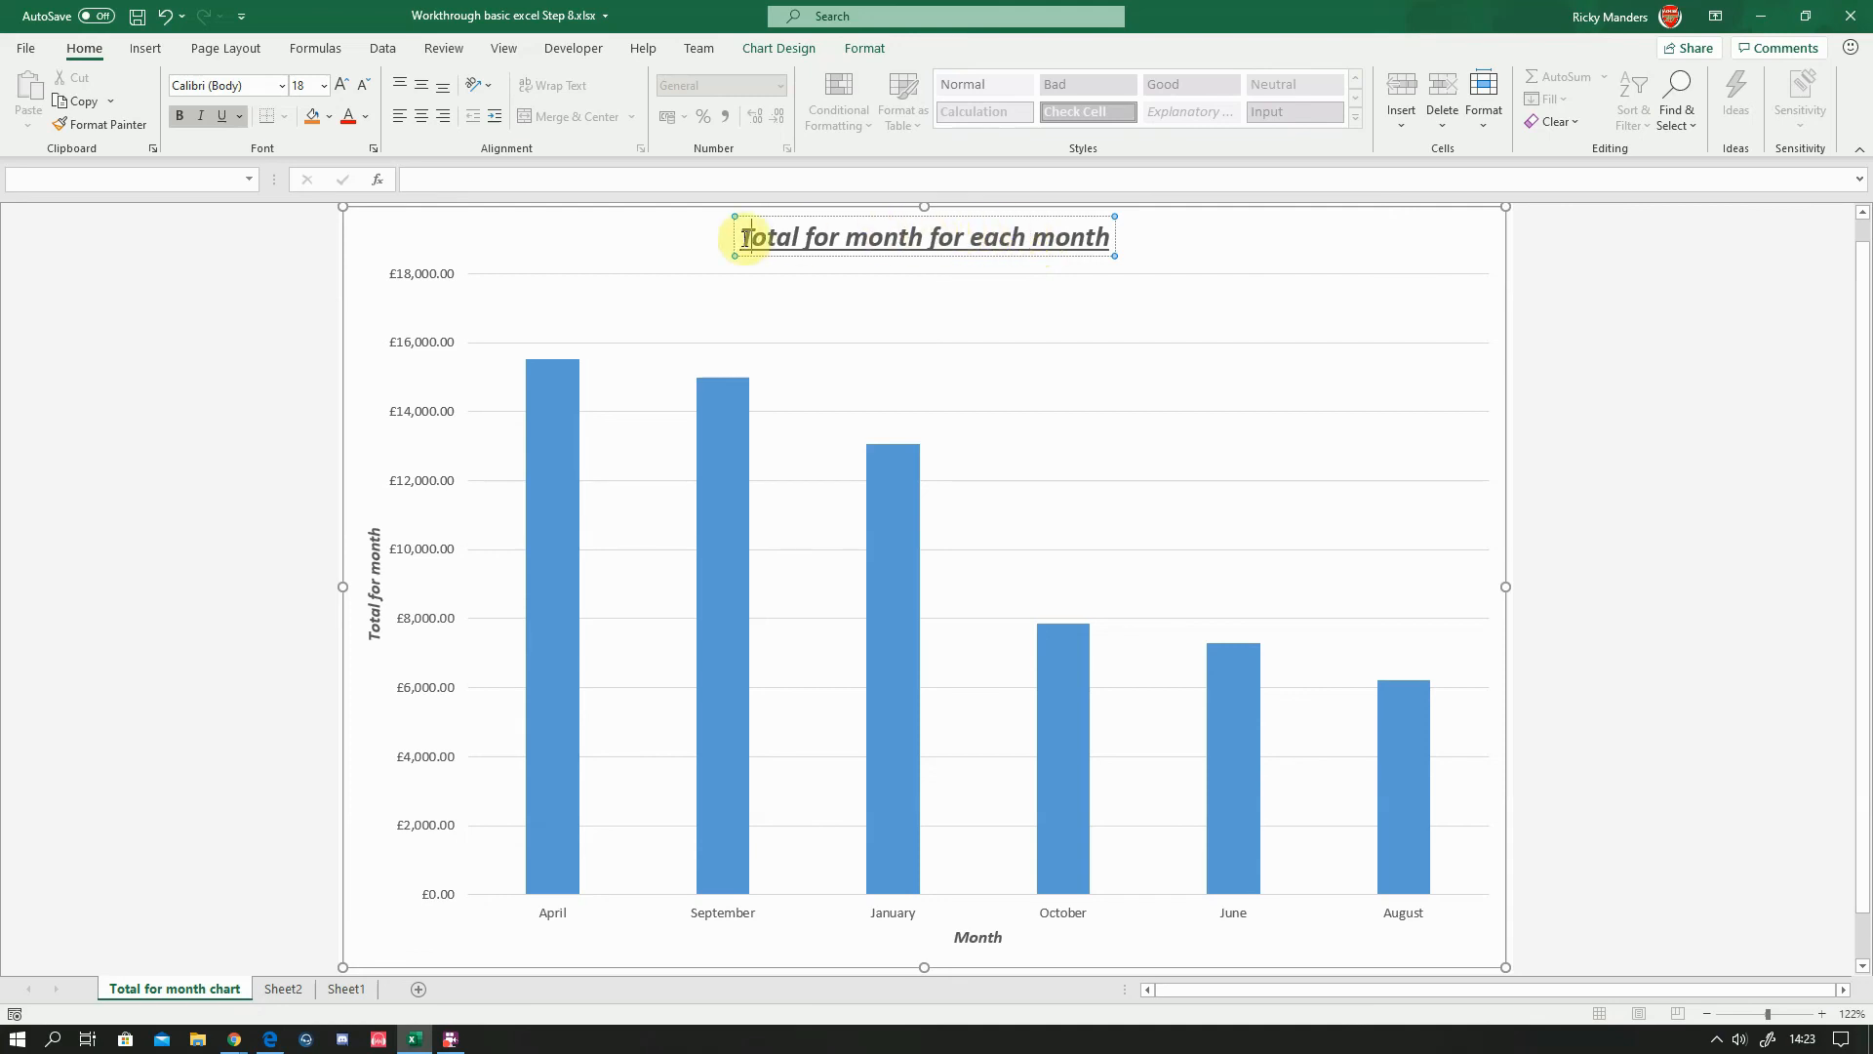
pyautogui.click(1101, 355)
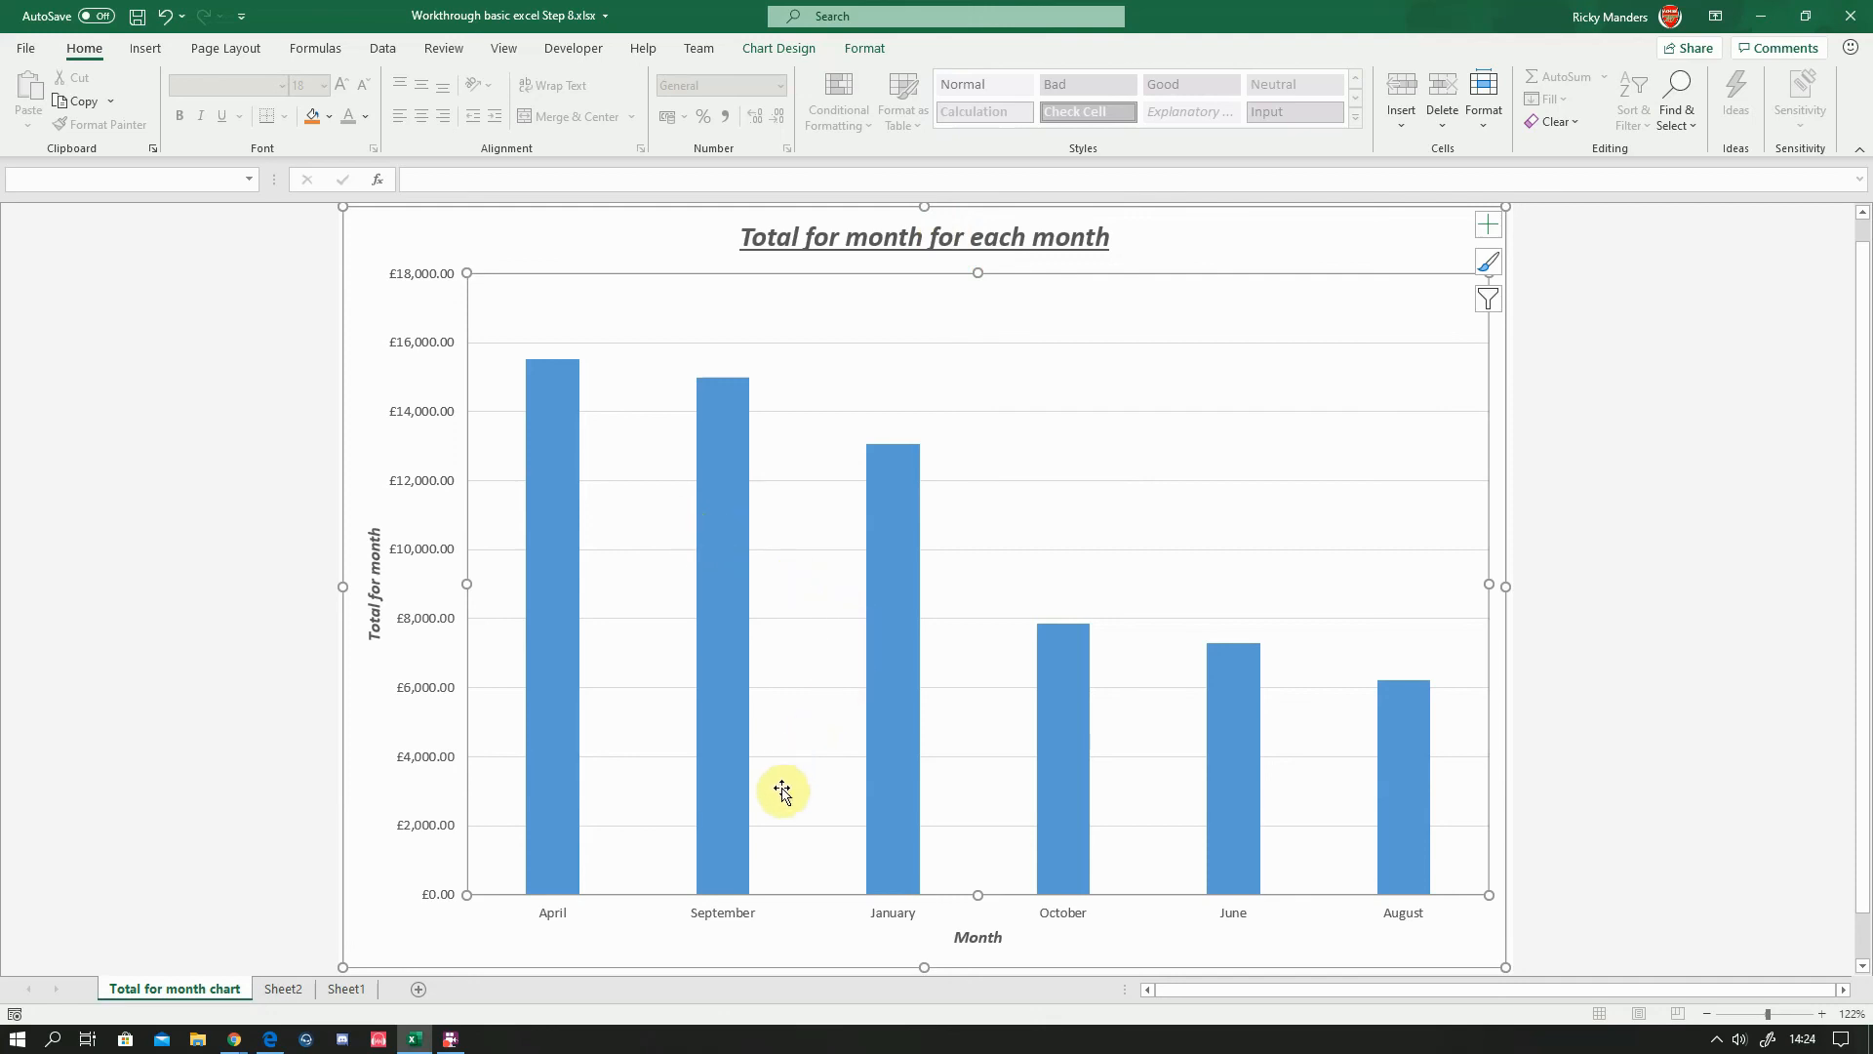
# Save the workbook in the same folder under the new name "Workthrough basic excel Step 9"
pyautogui.click(23, 46)
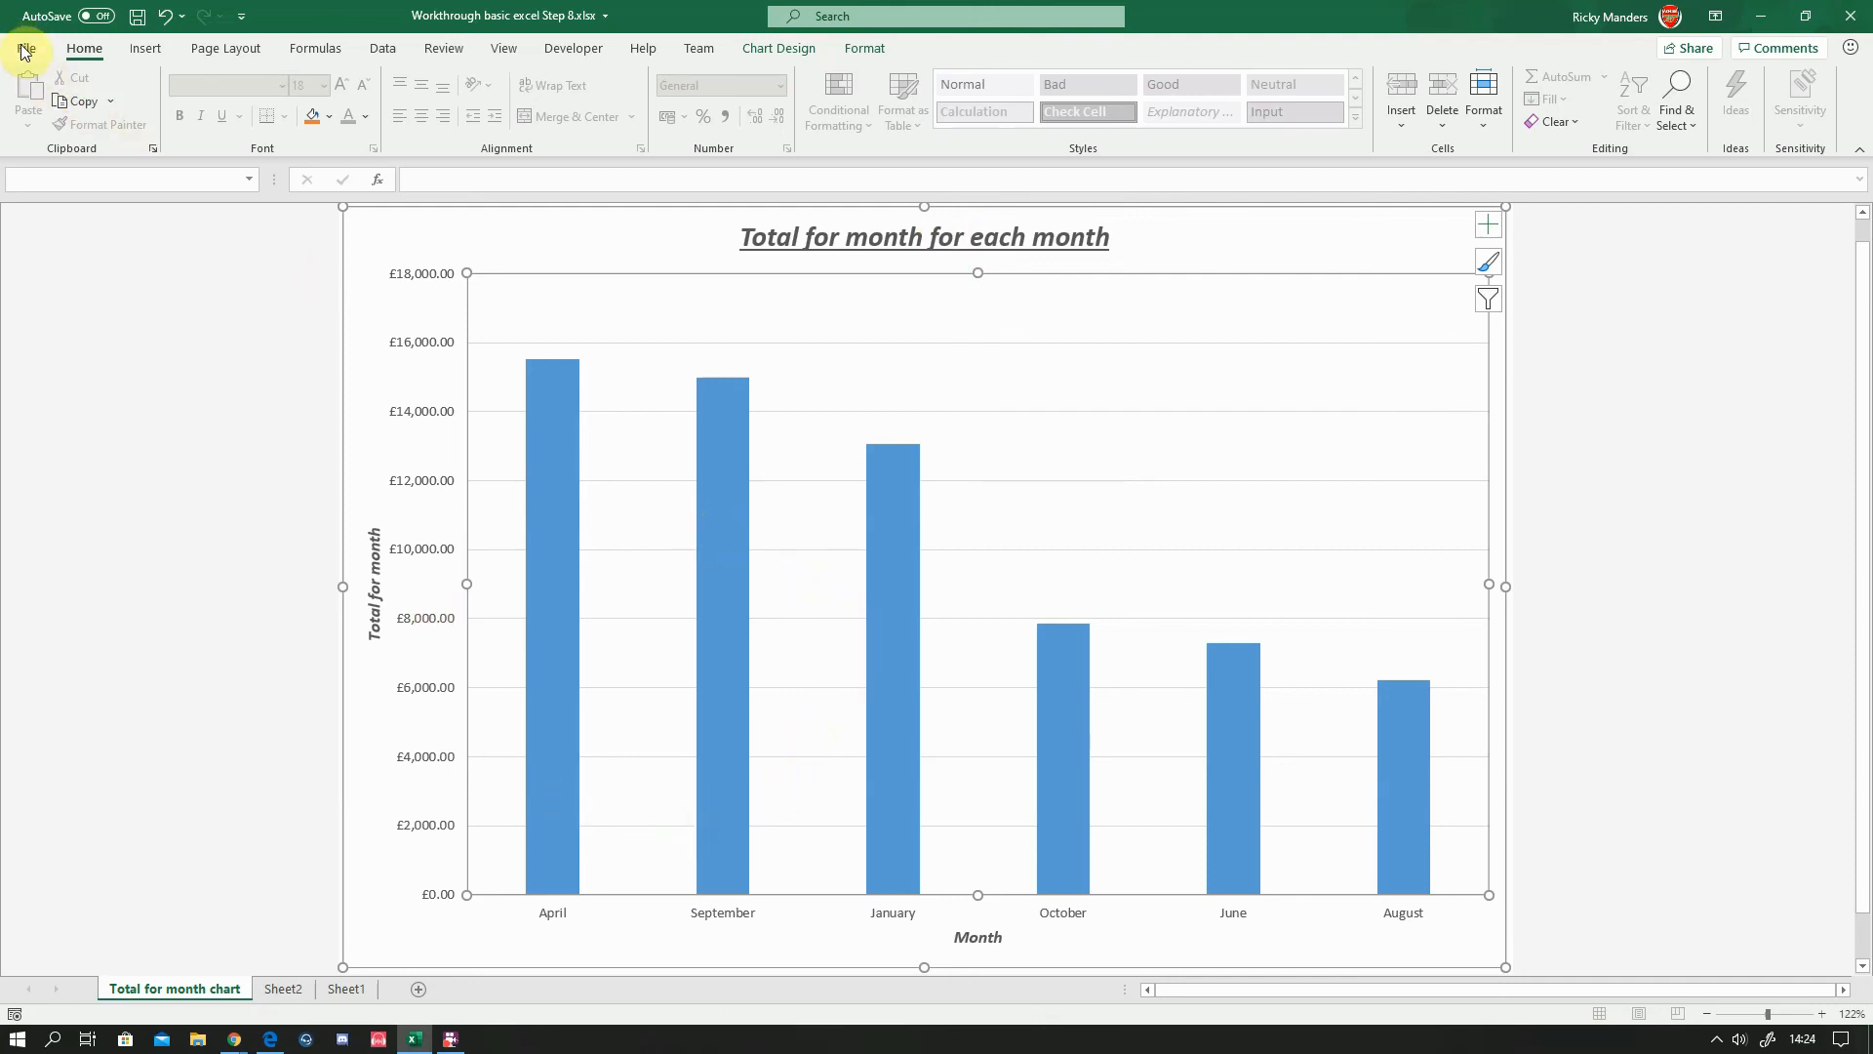
pyautogui.click(78, 307)
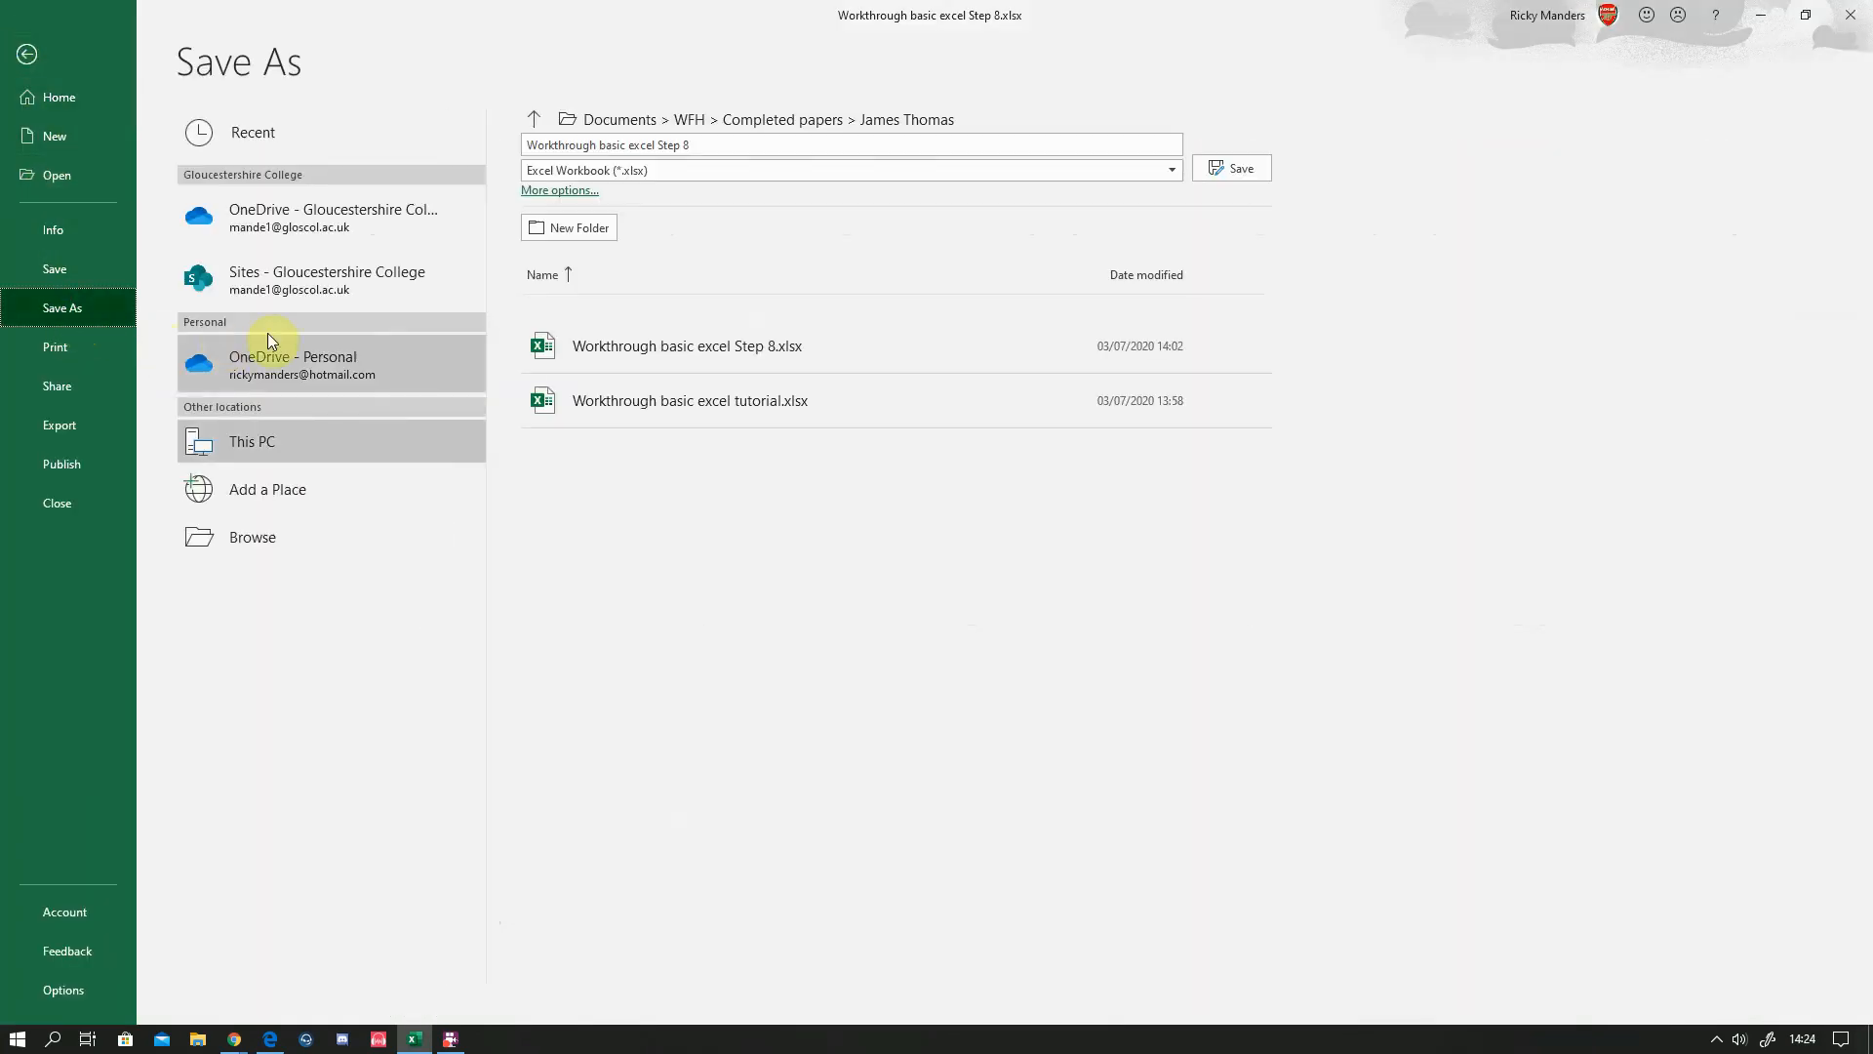
pyautogui.click(688, 146)
pyautogui.click(687, 146)
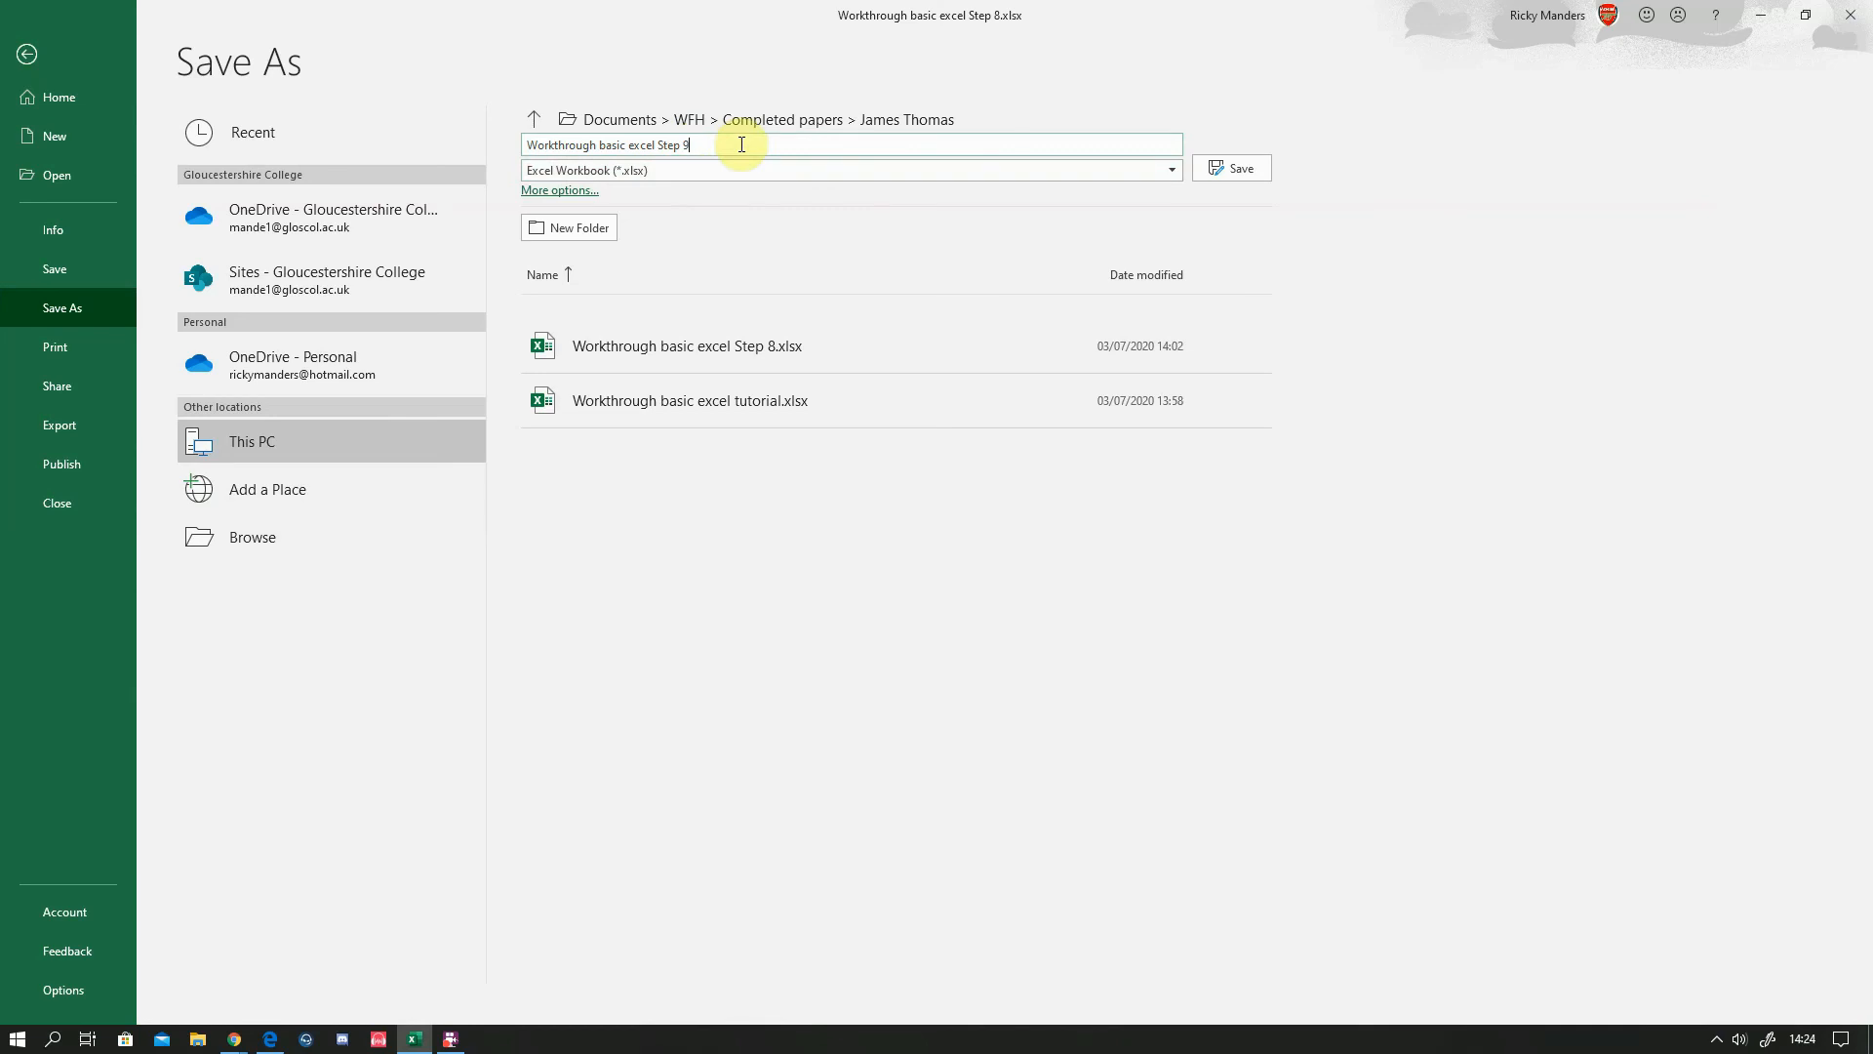
pyautogui.write('9')
pyautogui.press('Return')
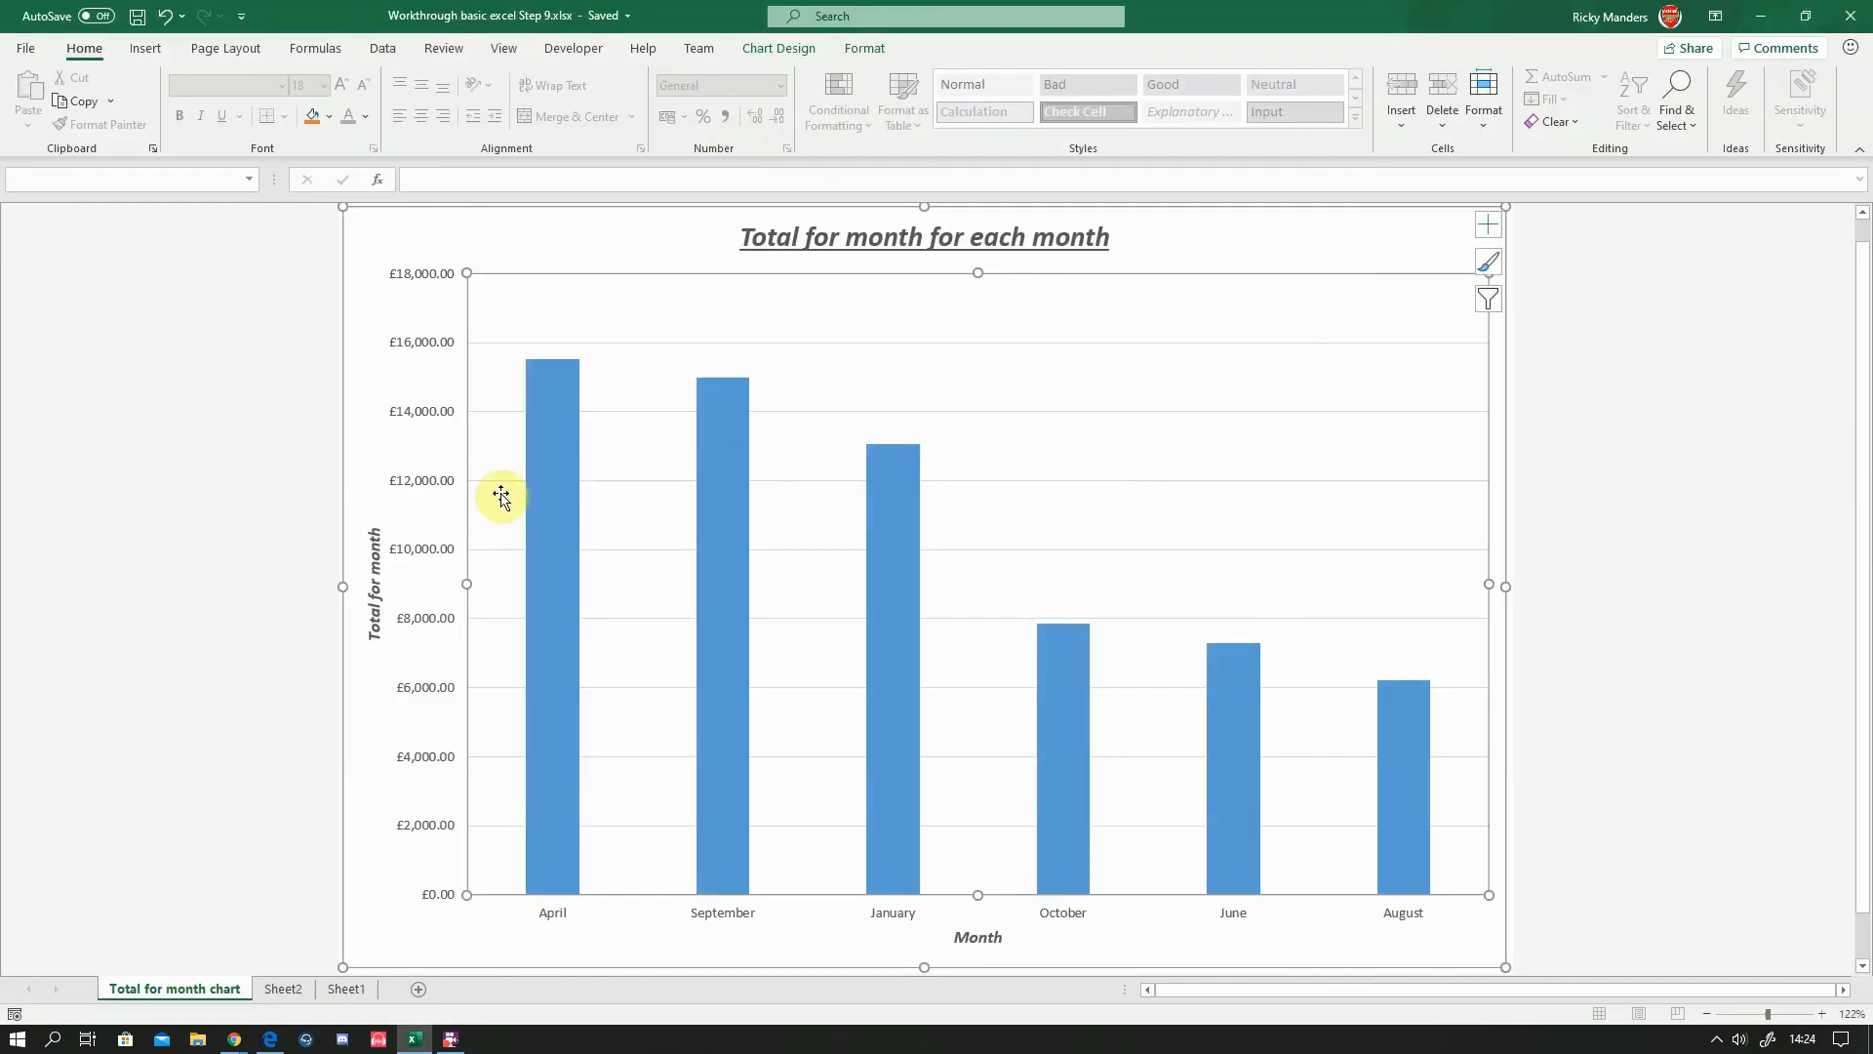